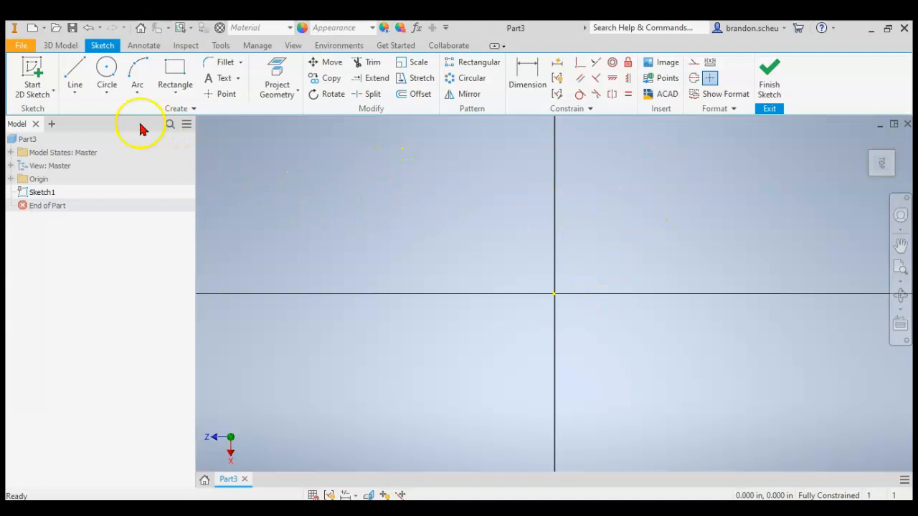
# Draw a two-point rectangle starting at the origin, 5.5 in wide and 2 in high.
pyautogui.click(170, 72)
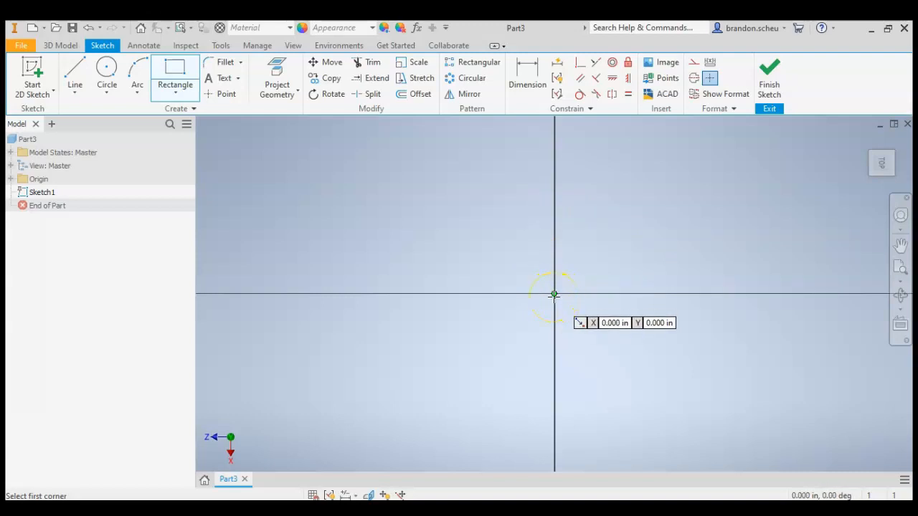
pyautogui.click(554, 294)
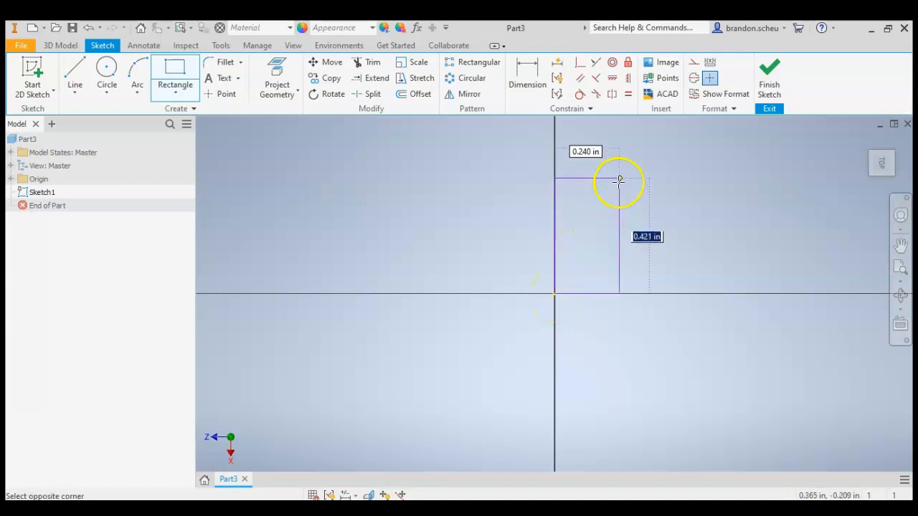
pyautogui.scroll(-5, 557, 279)
pyautogui.scroll(8, 499, 334)
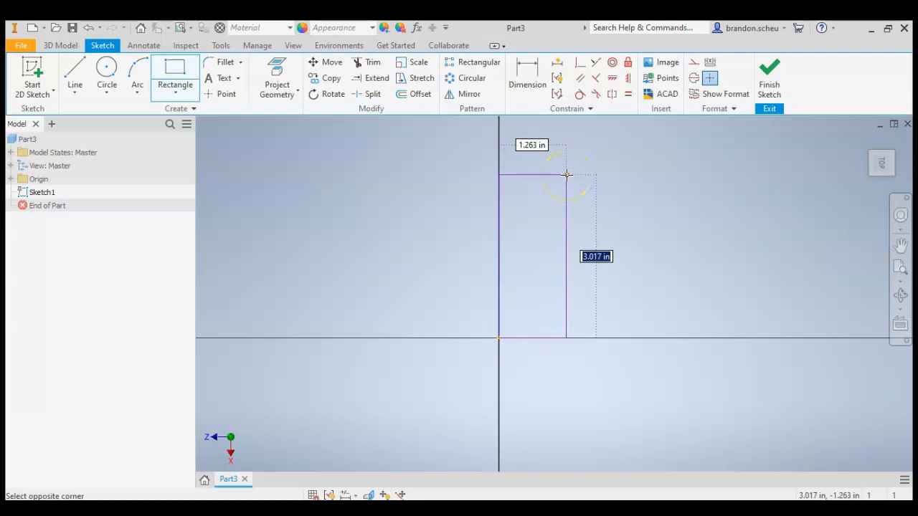
pyautogui.press('Tab')
pyautogui.press('Tab')
pyautogui.press('Tab')
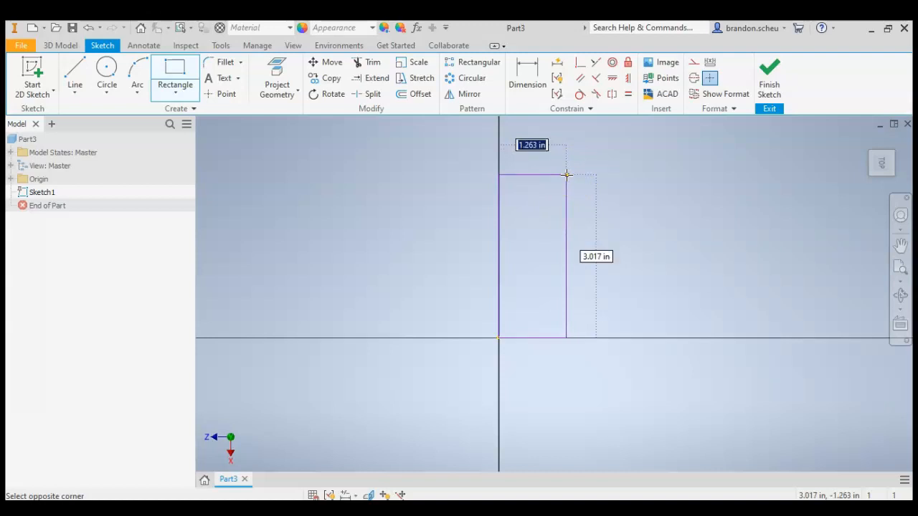
pyautogui.press('Tab')
pyautogui.press('Tab')
pyautogui.press('Tab')
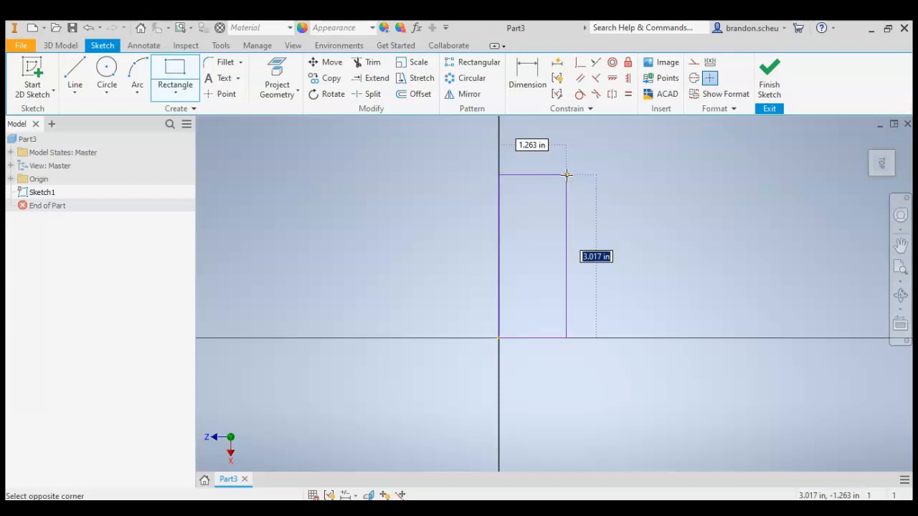
pyautogui.press('Tab')
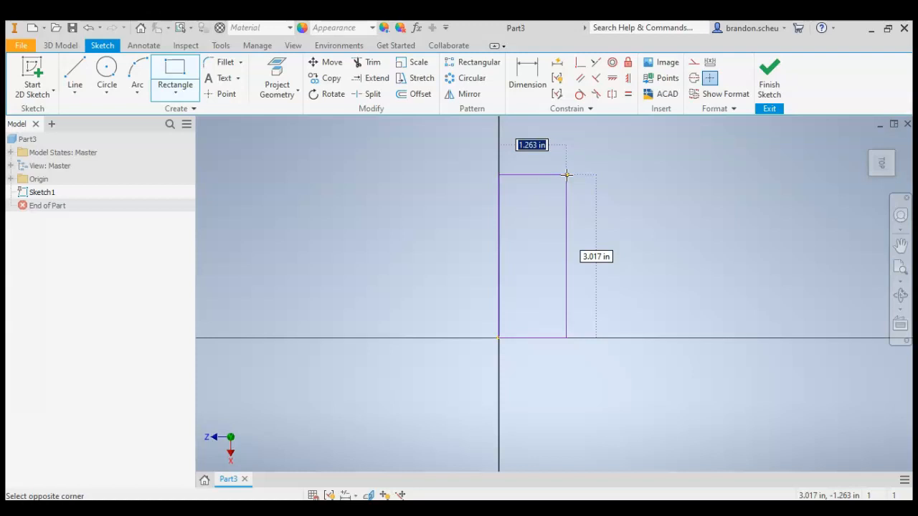
pyautogui.write('5.5')
pyautogui.press('Tab')
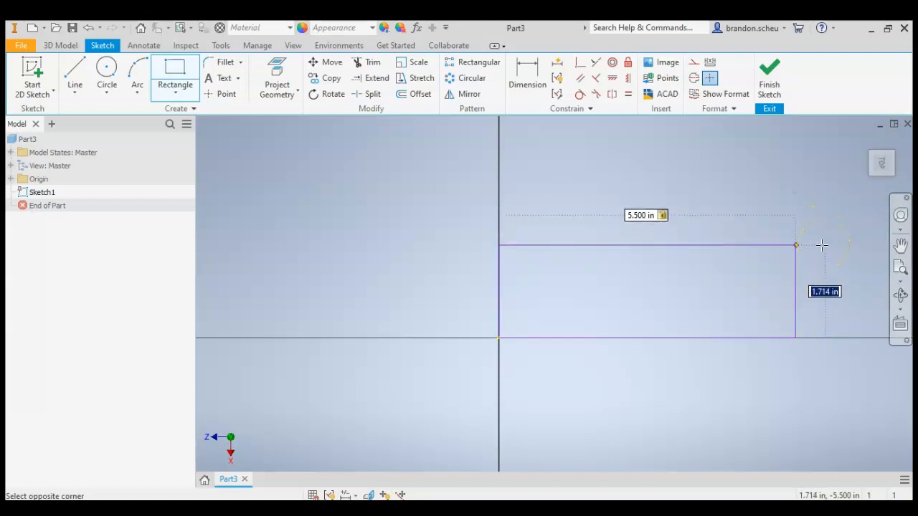
pyautogui.write('2')
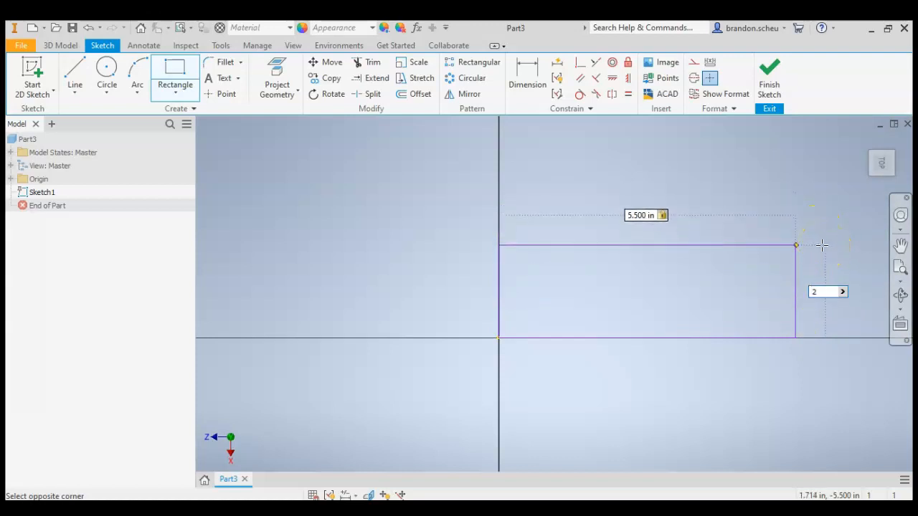
pyautogui.press('Return')
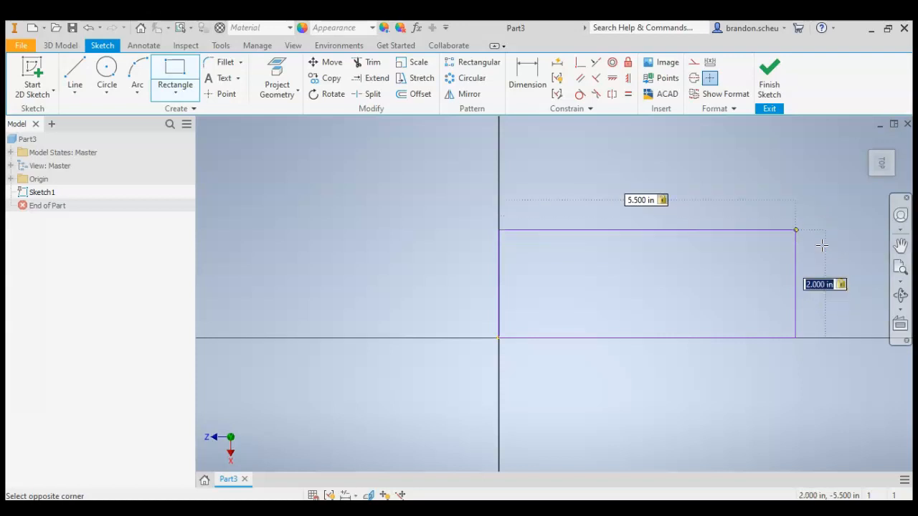
# Leave the Rectangle command and finish the sketch of the base.
pyautogui.scroll(-3, 369, 344)
pyautogui.scroll(-2, 372, 343)
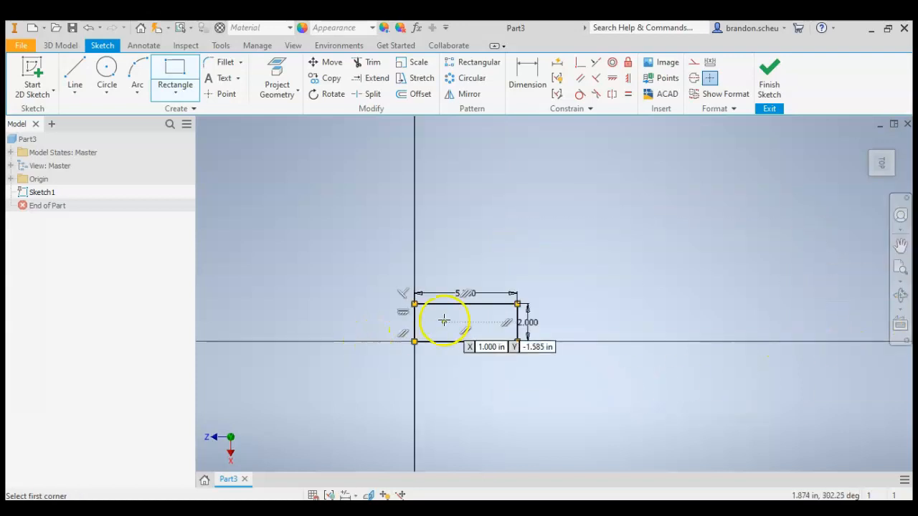
pyautogui.scroll(5, 440, 317)
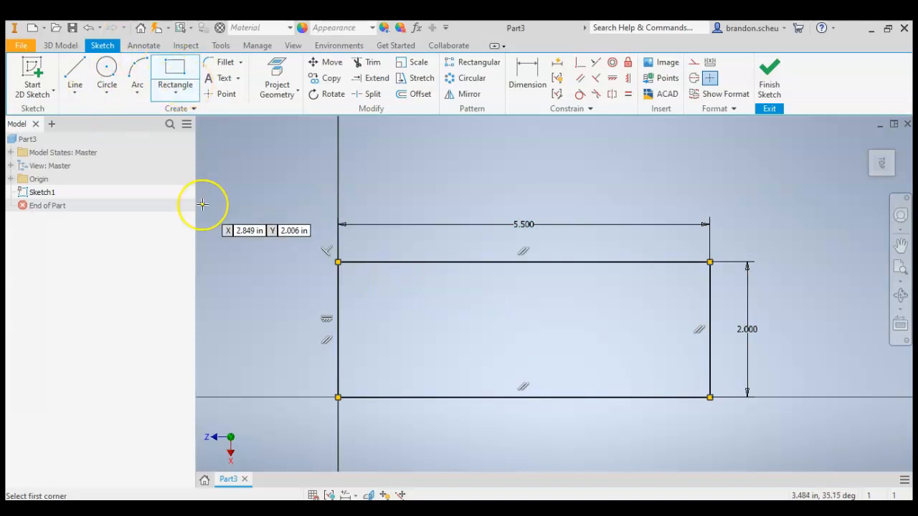
pyautogui.click(179, 81)
pyautogui.press('Escape')
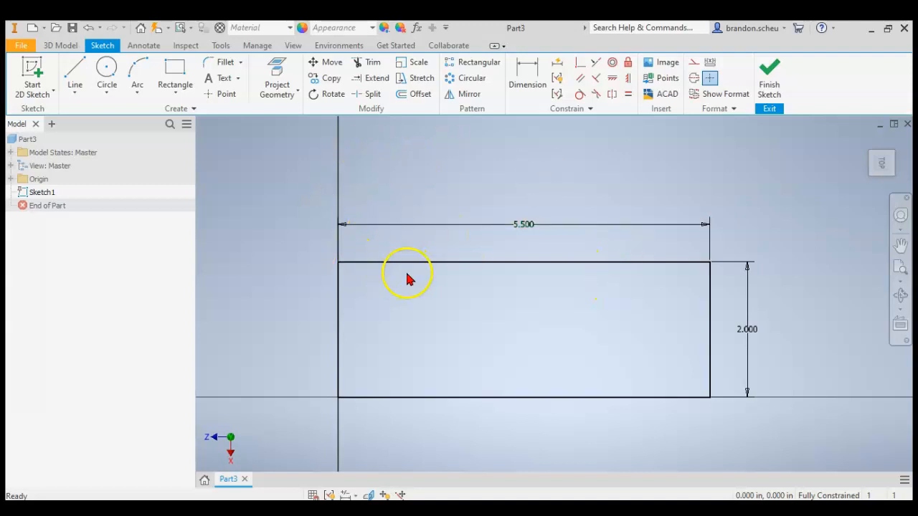
pyautogui.click(769, 75)
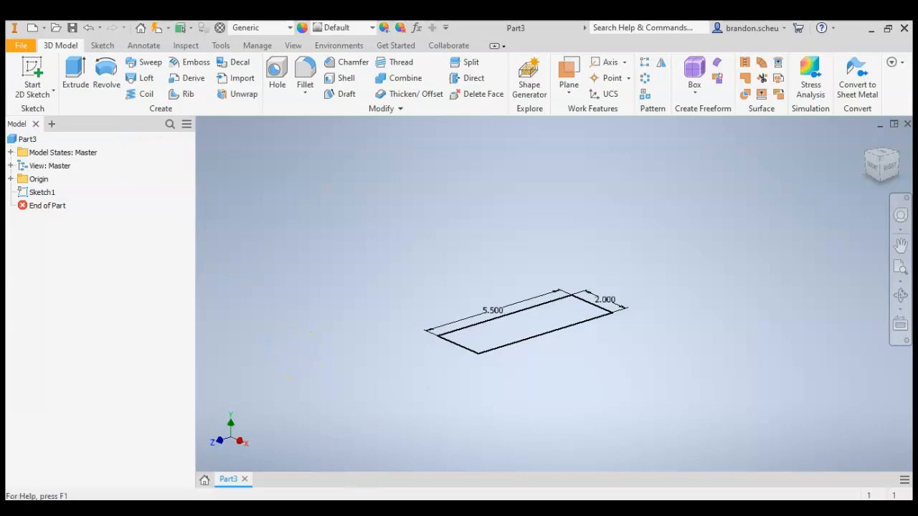
# Switch to miniaturetrain.pdf in Acrobat Reader and examine the train body's dimensions on pages 3 and 4 at 100% zoom.
pyautogui.hotkey('alt', 'Tab')
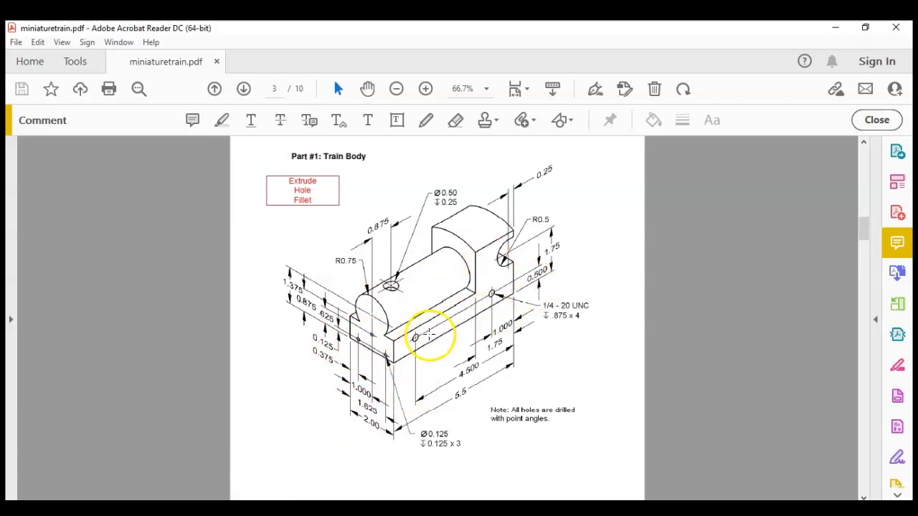
pyautogui.scroll(-10, 427, 334)
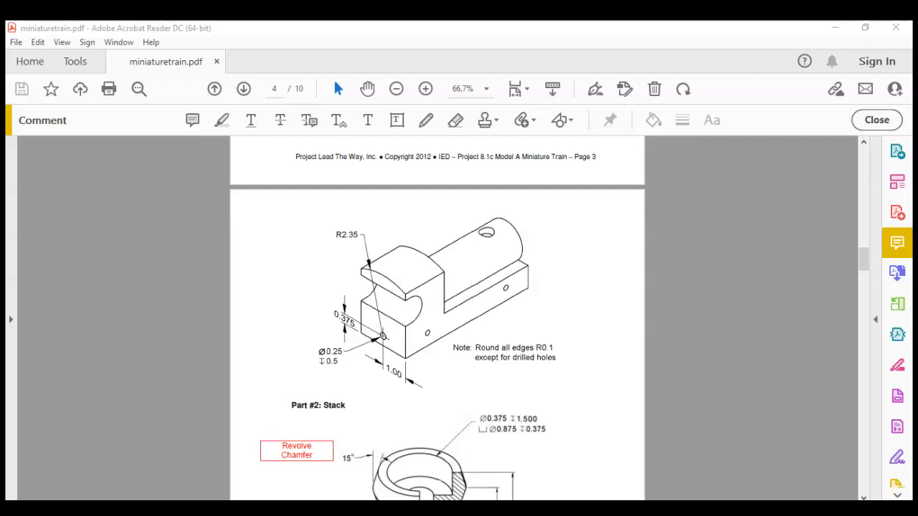
pyautogui.moveTo(336, 234); pyautogui.dragTo(361, 234)
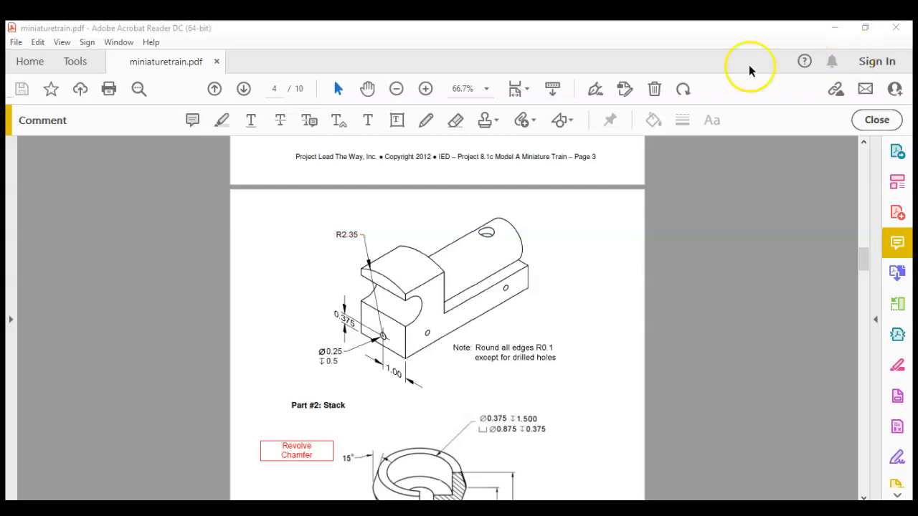
pyautogui.click(426, 89)
pyautogui.click(426, 88)
pyautogui.scroll(-2, 436, 363)
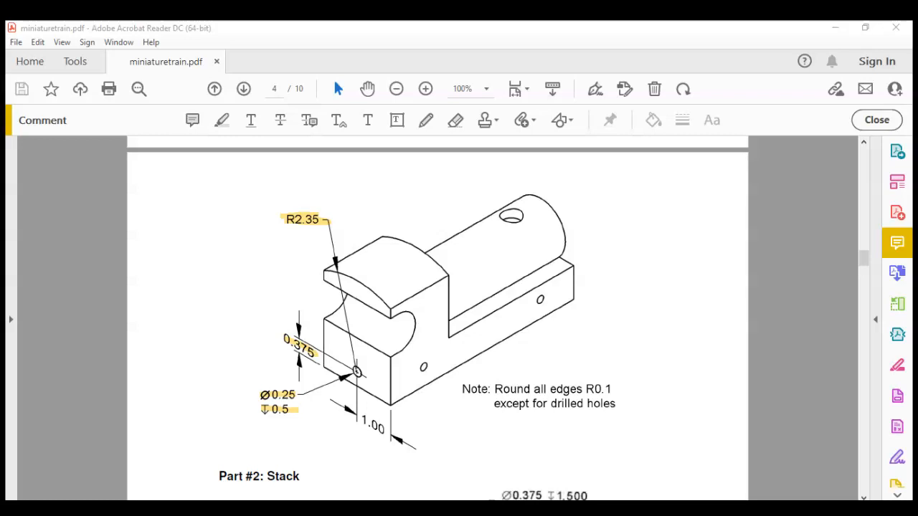
pyautogui.click(779, 107)
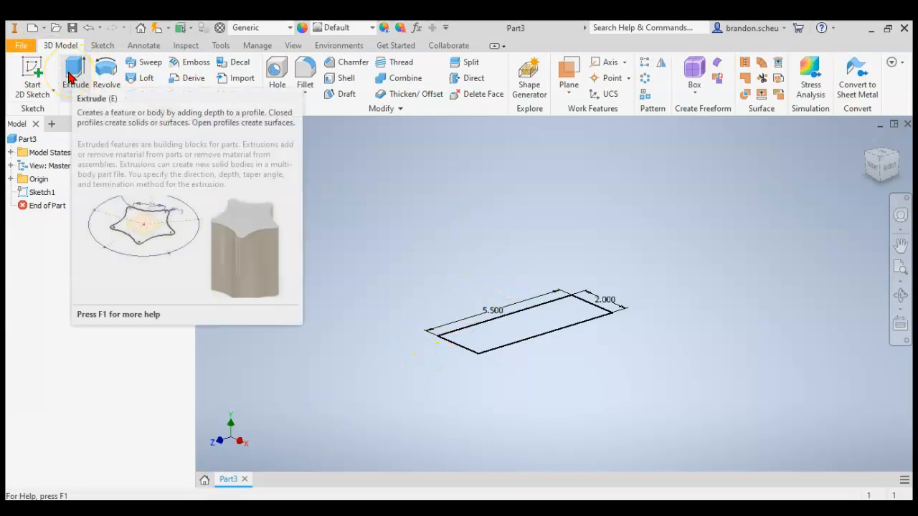
# Switch to Inventor and extrude the rectangular profile upward by 5 in.
pyautogui.click(72, 75)
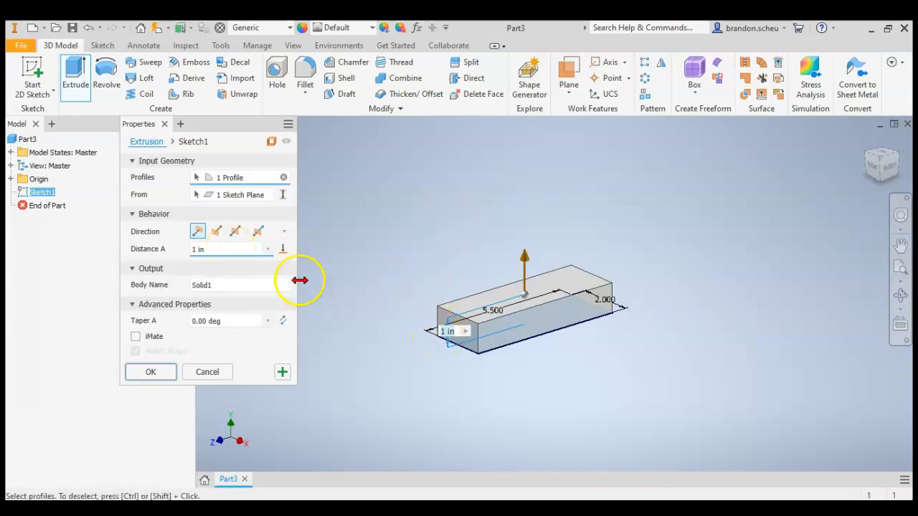
pyautogui.click(235, 253)
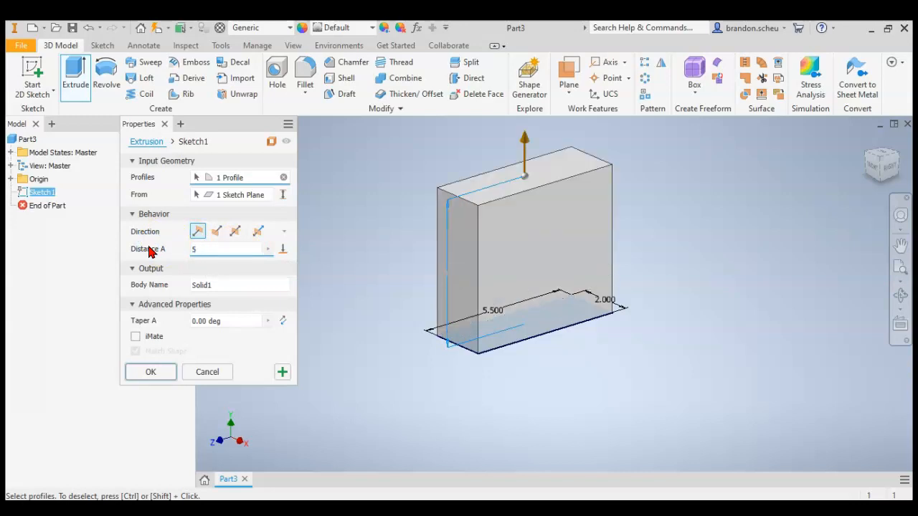
pyautogui.press('Return')
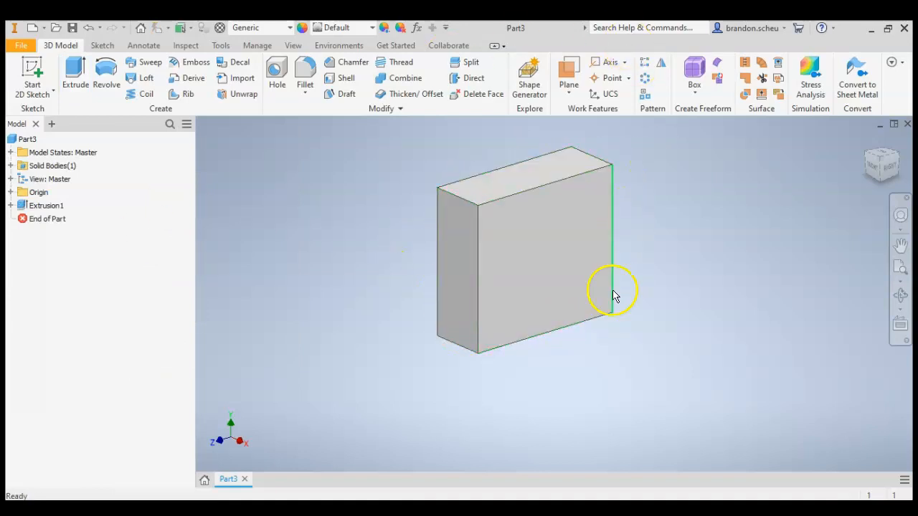
# View the block from the front and check it against the dimensioned train body drawing in Acrobat Reader.
pyautogui.click(875, 167)
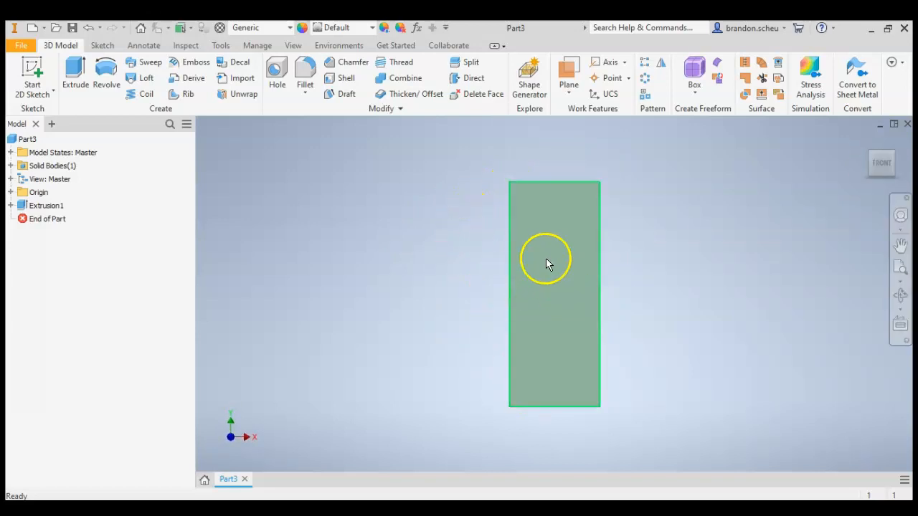
pyautogui.click(208, 508)
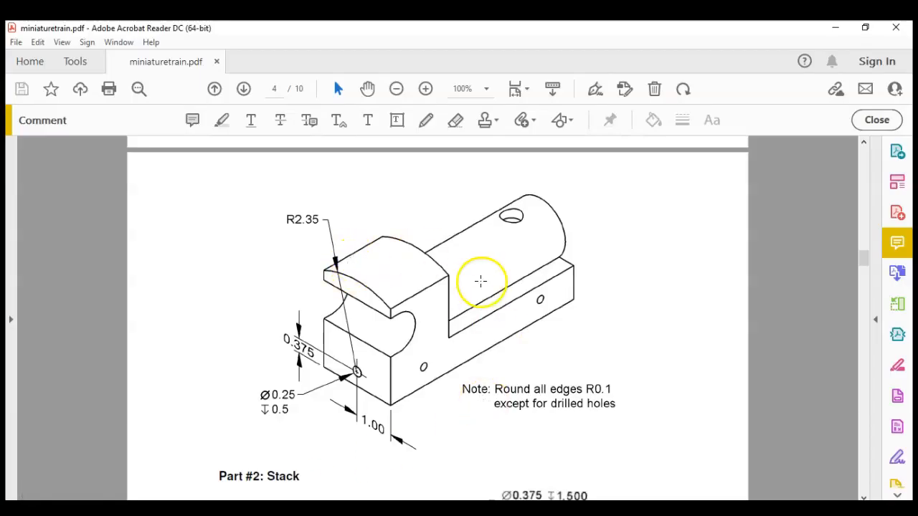
pyautogui.scroll(15, 480, 280)
pyautogui.scroll(4, 474, 259)
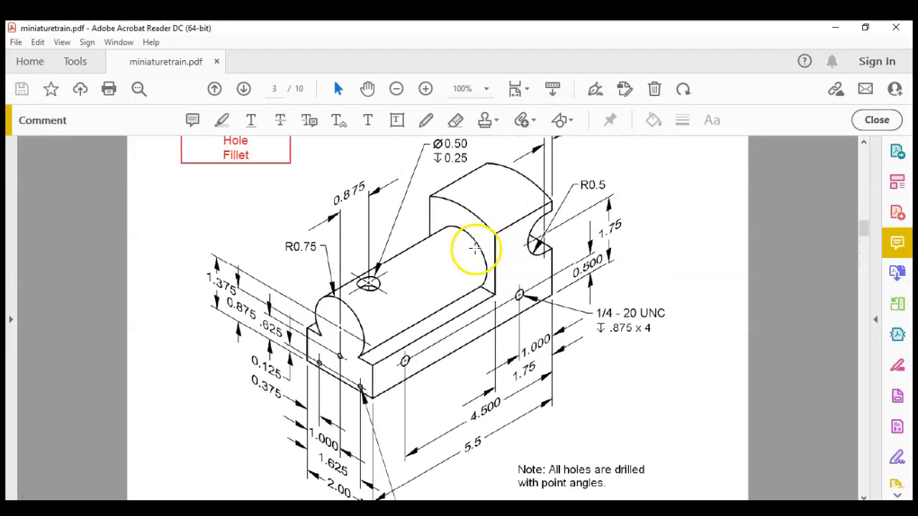
pyautogui.scroll(-4, 352, 294)
pyautogui.scroll(-10, 362, 280)
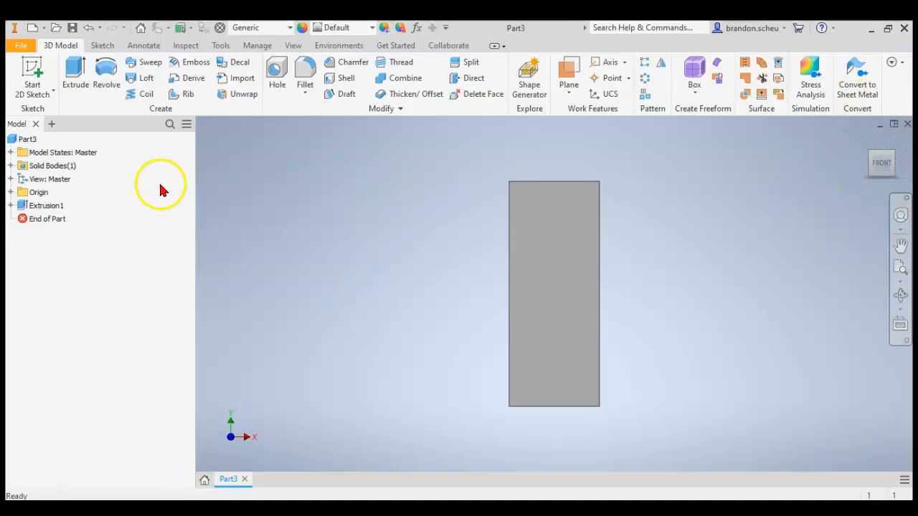
pyautogui.click(63, 152)
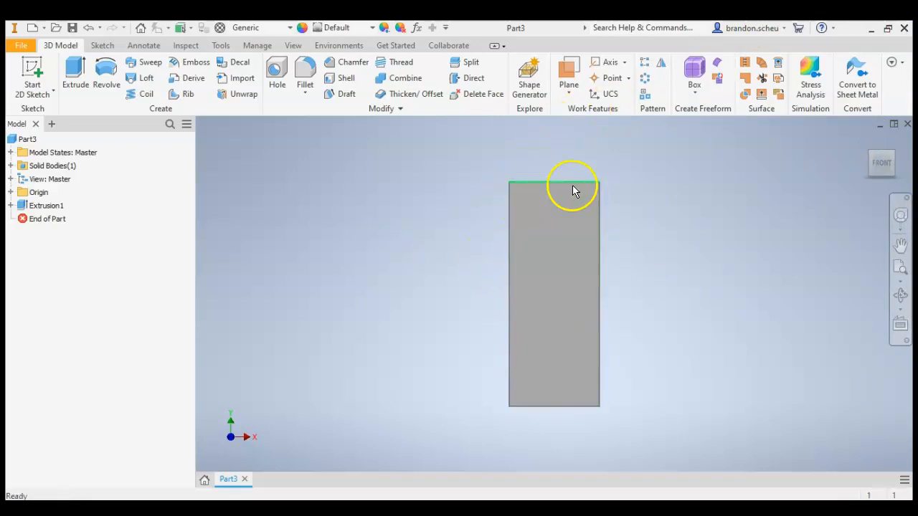
# Switch to Acrobat Reader and compare the cab-end view on page 4 with the hole dimensions on page 3.
pyautogui.click(119, 509)
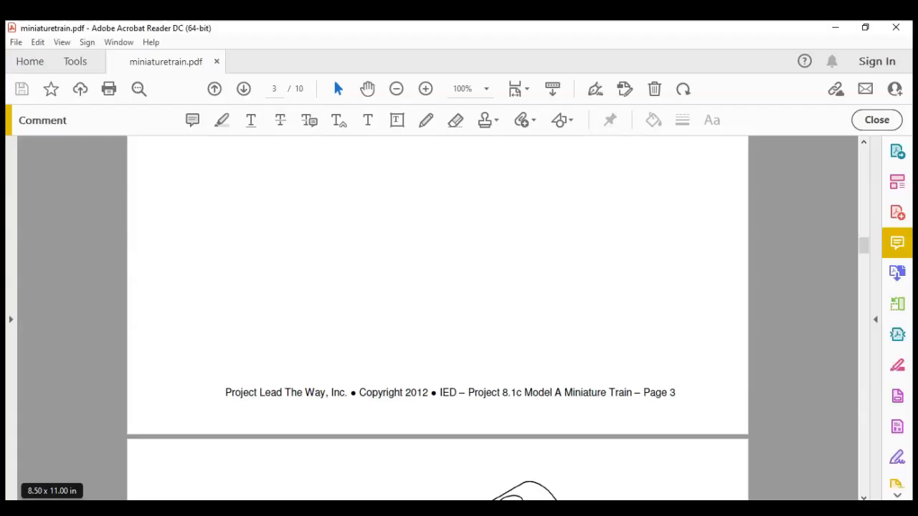
pyautogui.scroll(-5, 378, 251)
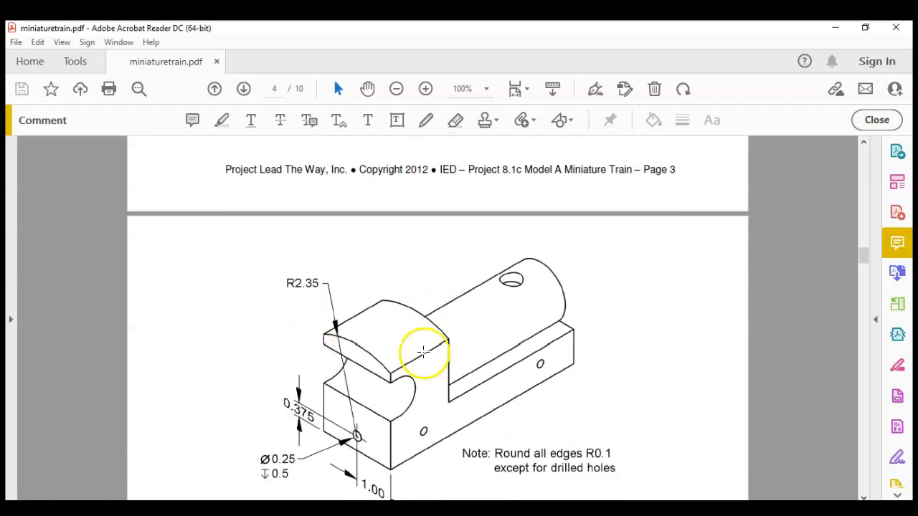
pyautogui.scroll(-2, 359, 373)
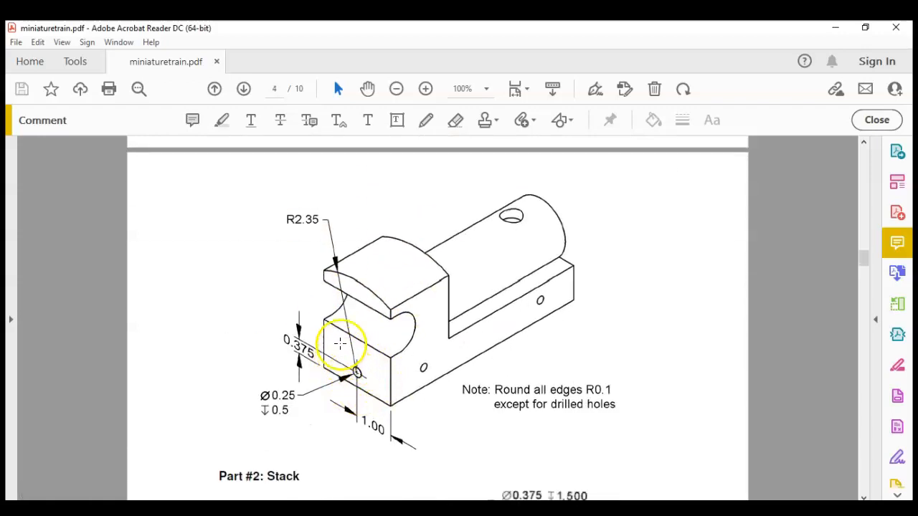
pyautogui.scroll(2, 373, 351)
pyautogui.scroll(6, 382, 361)
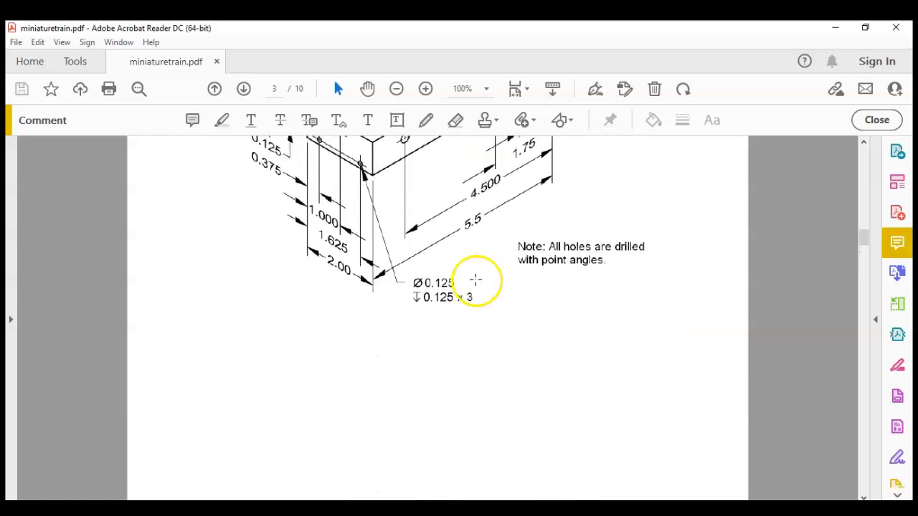
pyautogui.scroll(-3, 266, 390)
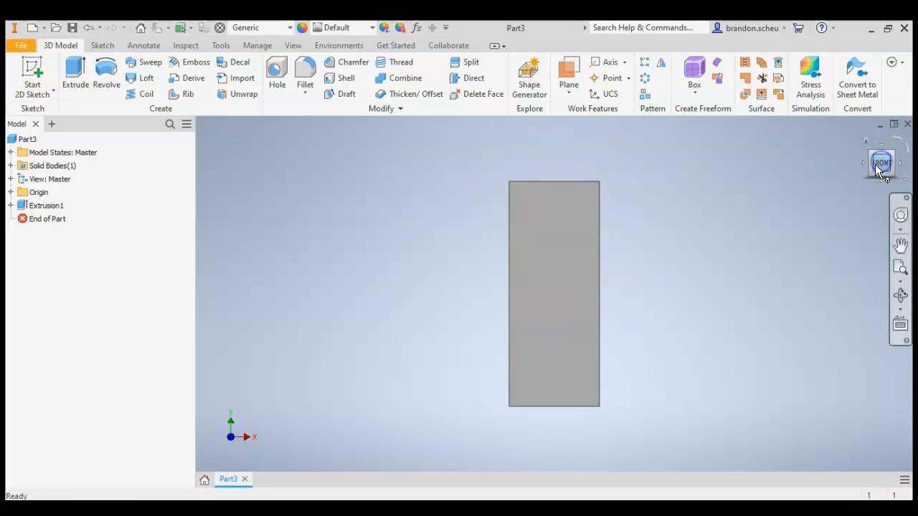
# Inspect the block from several sides and compare it with the cab-end view on page 4 in Acrobat Reader to identify the matching face.
pyautogui.click(32, 70)
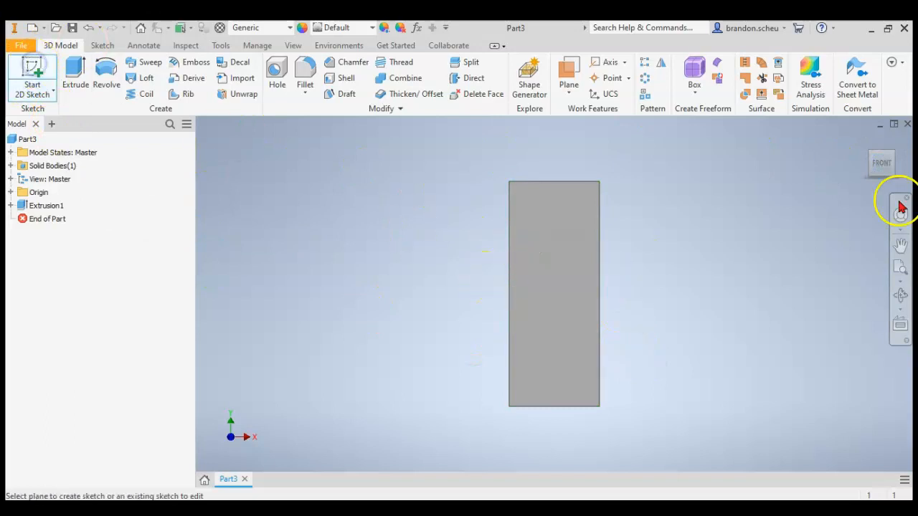
pyautogui.click(881, 160)
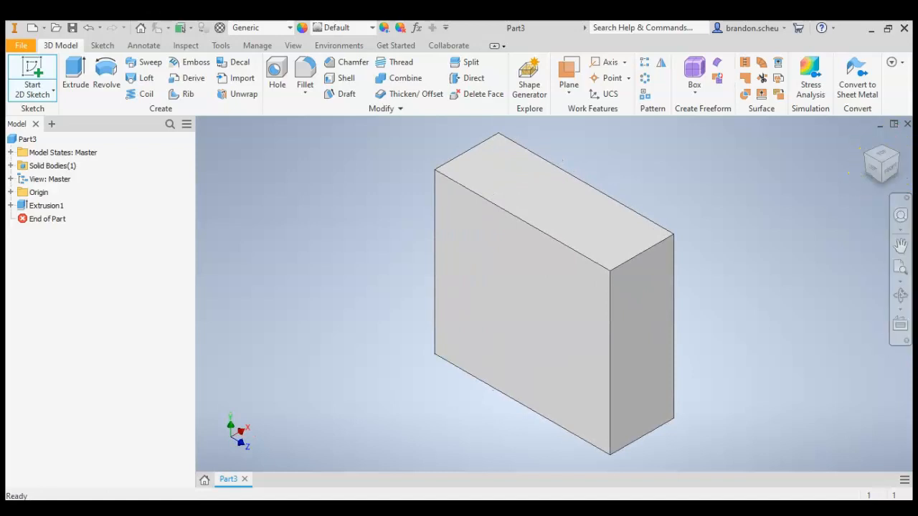
pyautogui.click(876, 172)
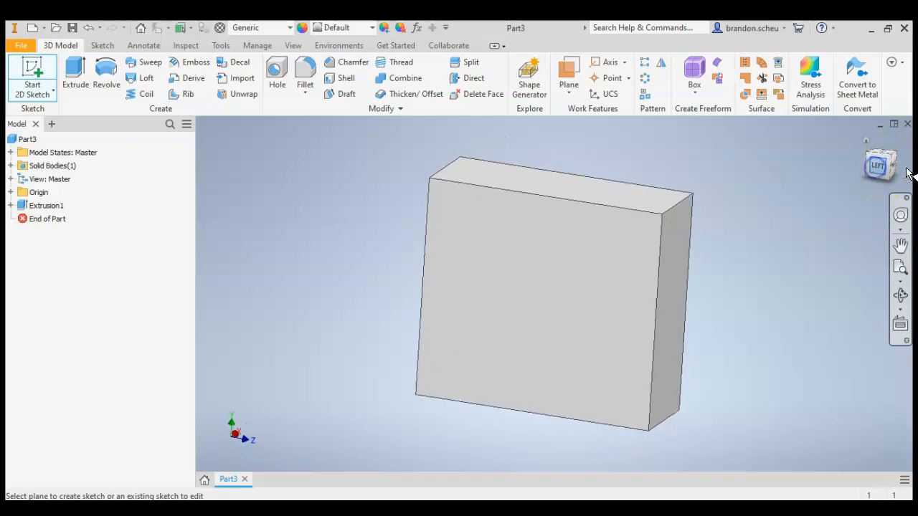
pyautogui.click(892, 164)
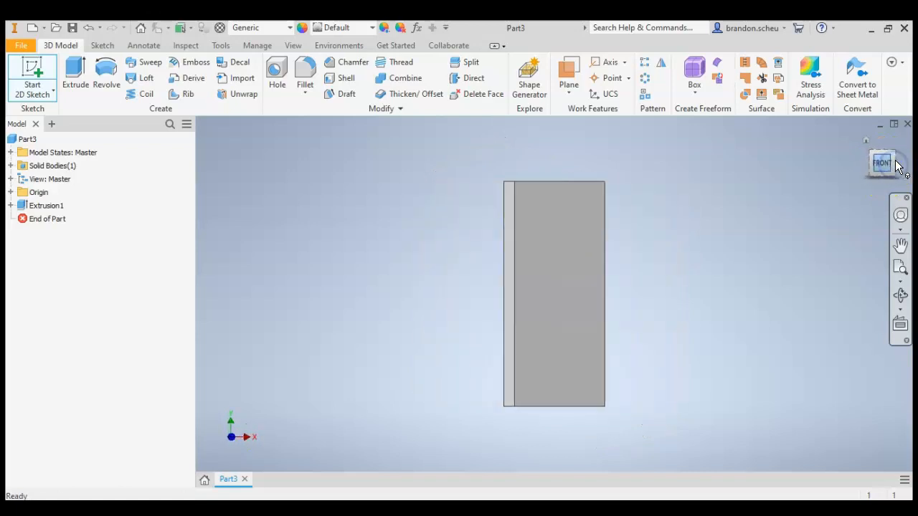
pyautogui.click(877, 155)
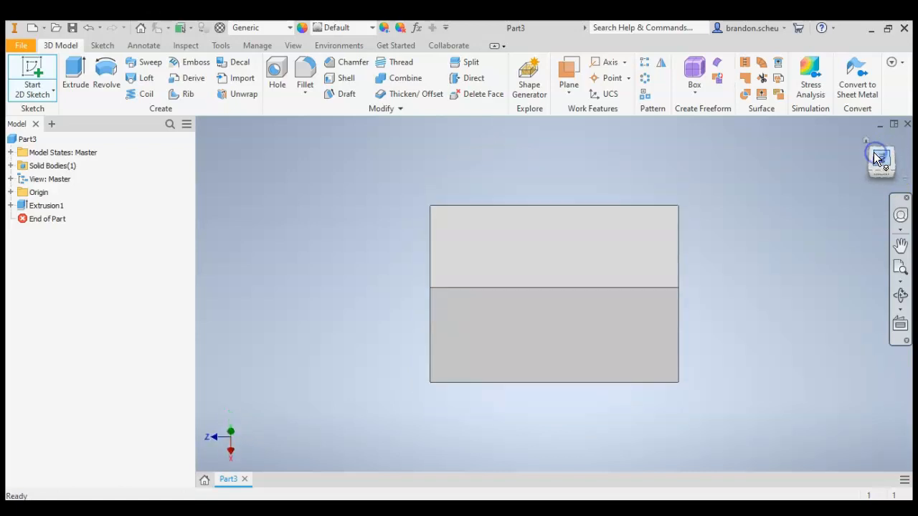
pyautogui.click(865, 140)
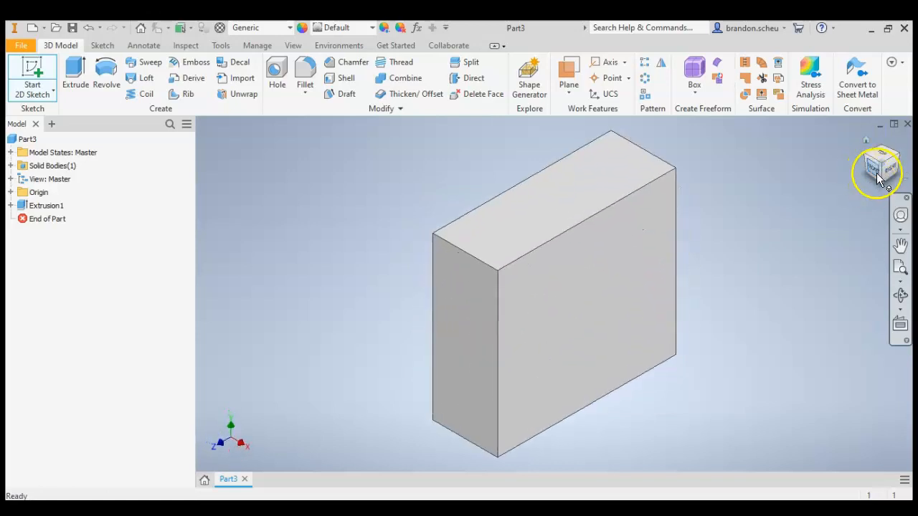
pyautogui.click(32, 76)
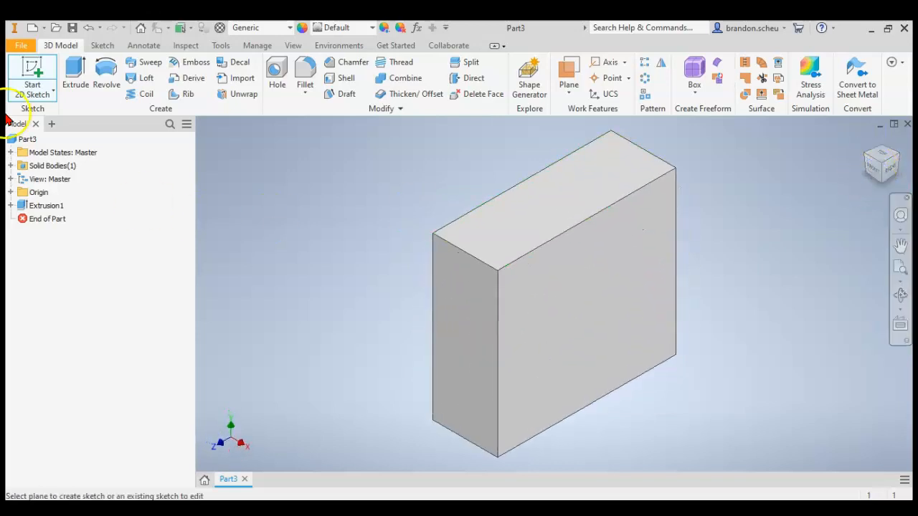
pyautogui.click(897, 160)
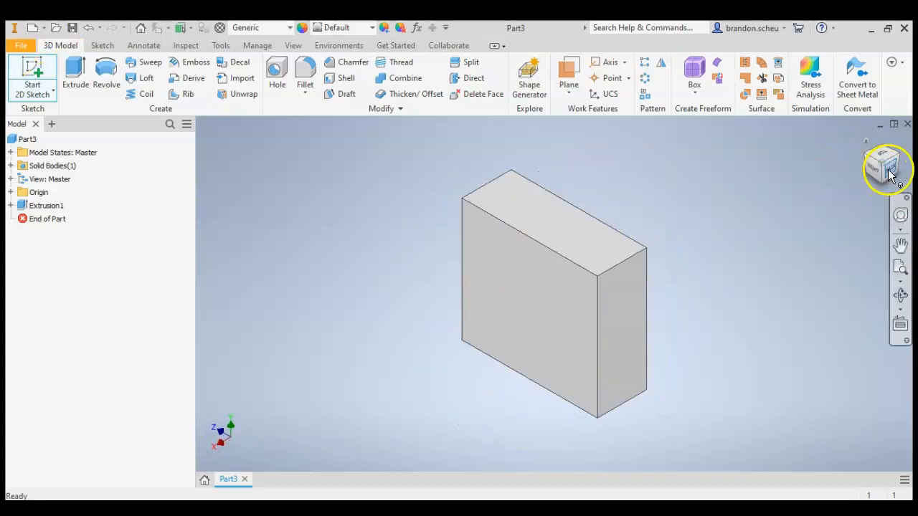
pyautogui.click(276, 508)
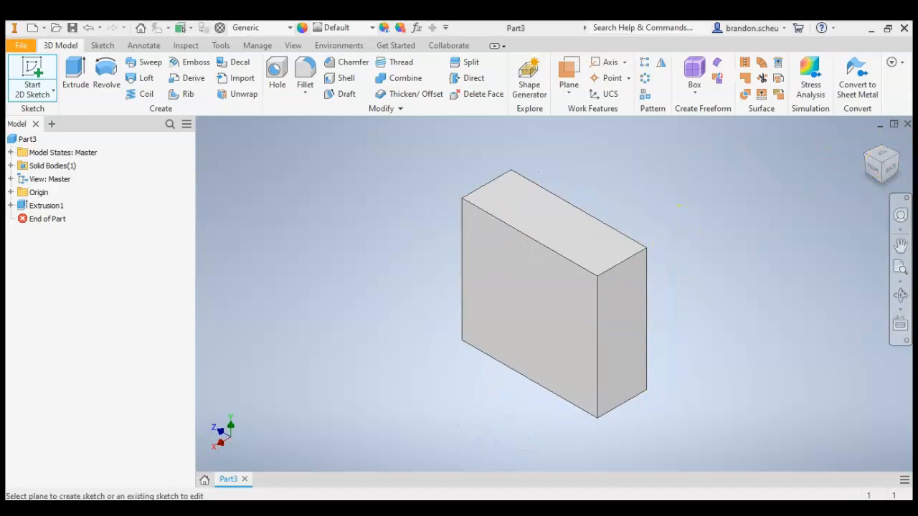
pyautogui.scroll(3, 502, 294)
pyautogui.scroll(-3, 503, 297)
pyautogui.scroll(-5, 503, 297)
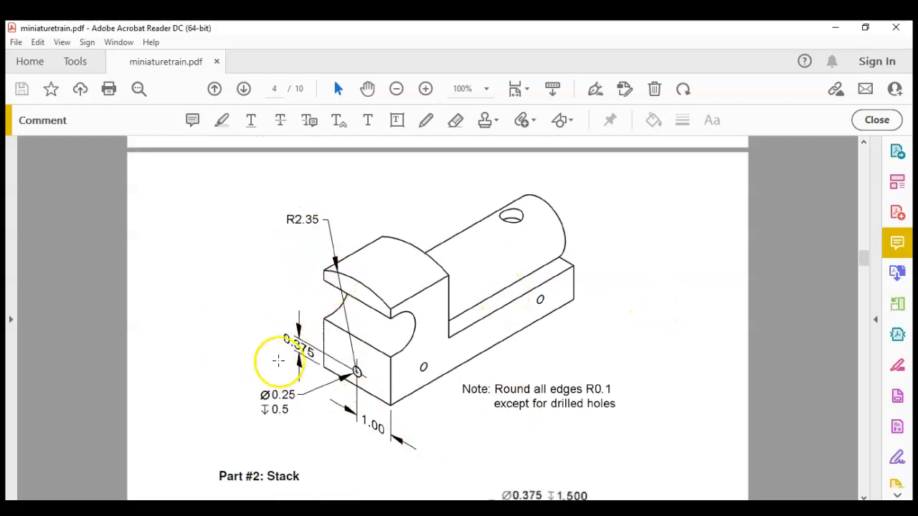
# Switch to Inventor, start a sketch on the block's back face and project the face's outline into it.
pyautogui.click(308, 508)
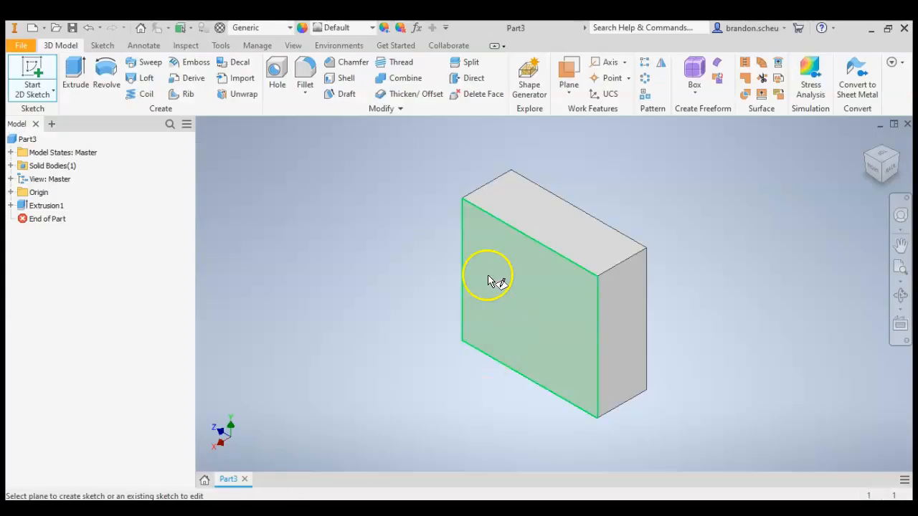
pyautogui.click(888, 170)
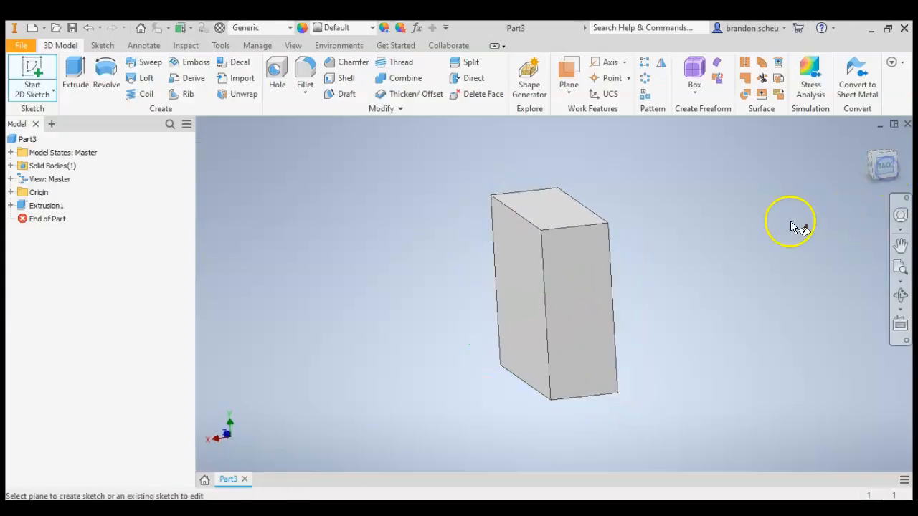
pyautogui.click(22, 63)
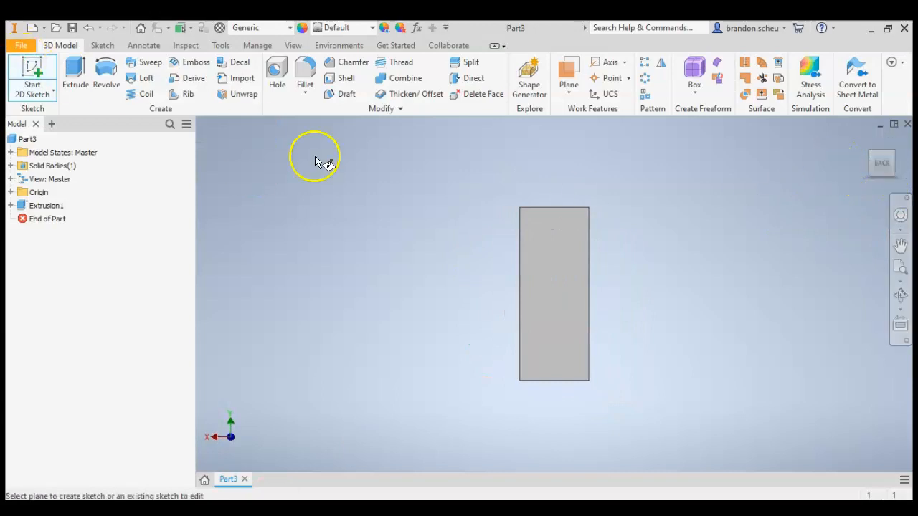
pyautogui.click(532, 261)
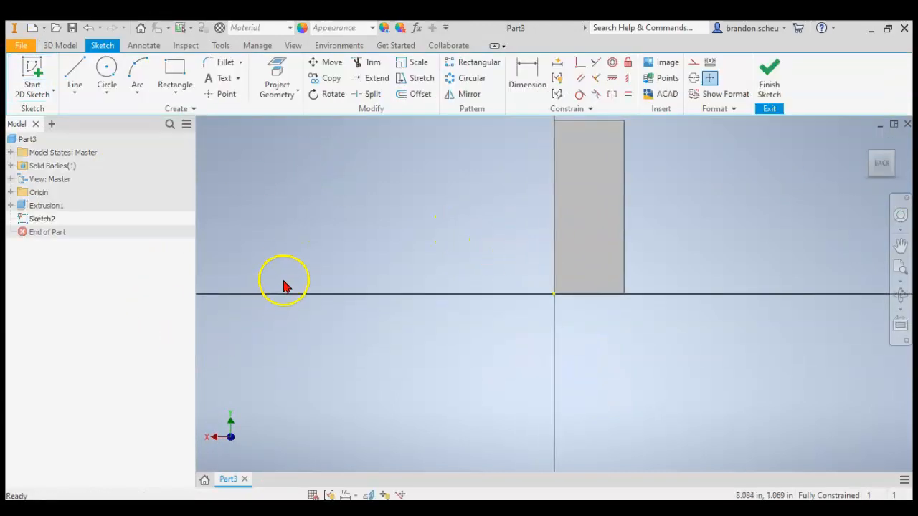
pyautogui.click(278, 72)
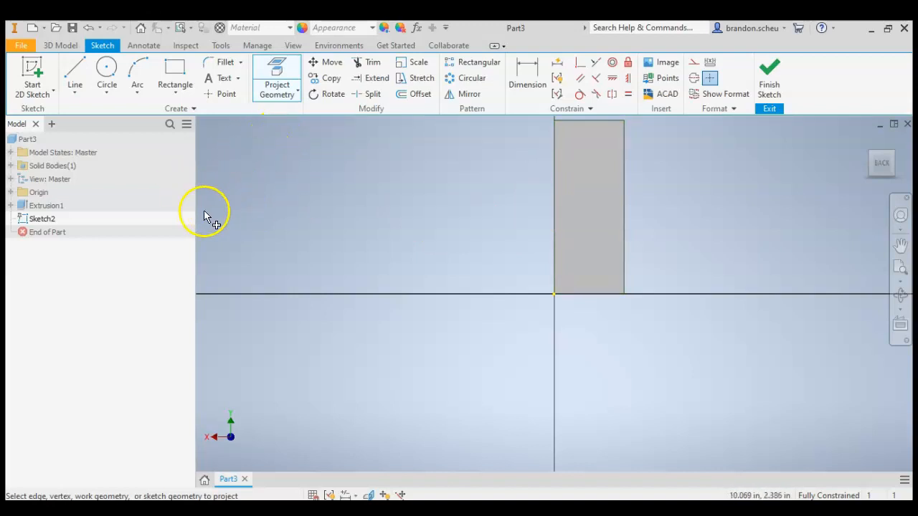
pyautogui.click(277, 70)
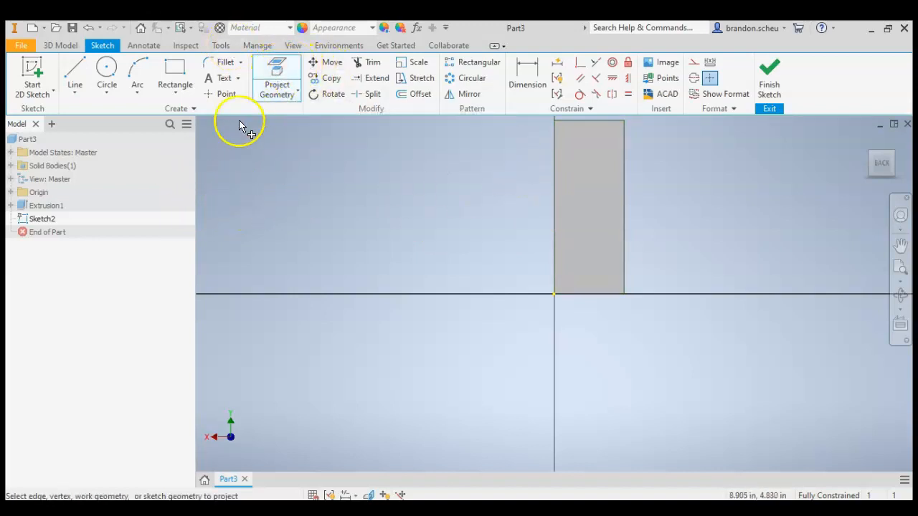
pyautogui.click(11, 206)
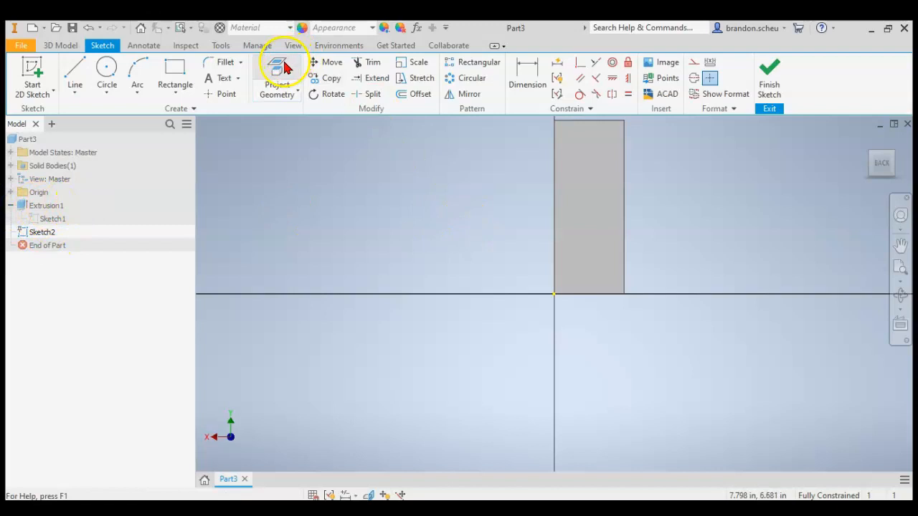
pyautogui.click(611, 184)
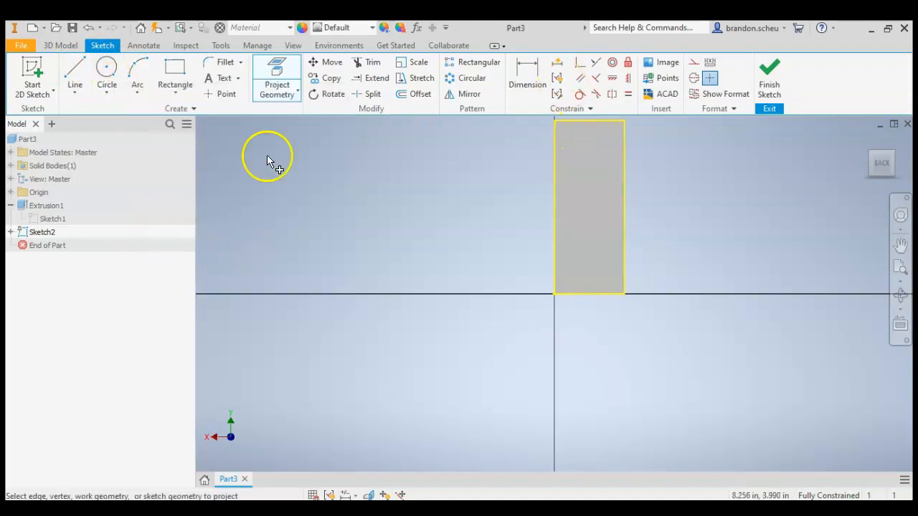
# Place a sketch point 1.00 in from the face's side edge and 0.375 in above its bottom edge, then finish the sketch.
pyautogui.hotkey('alt', 'Tab')
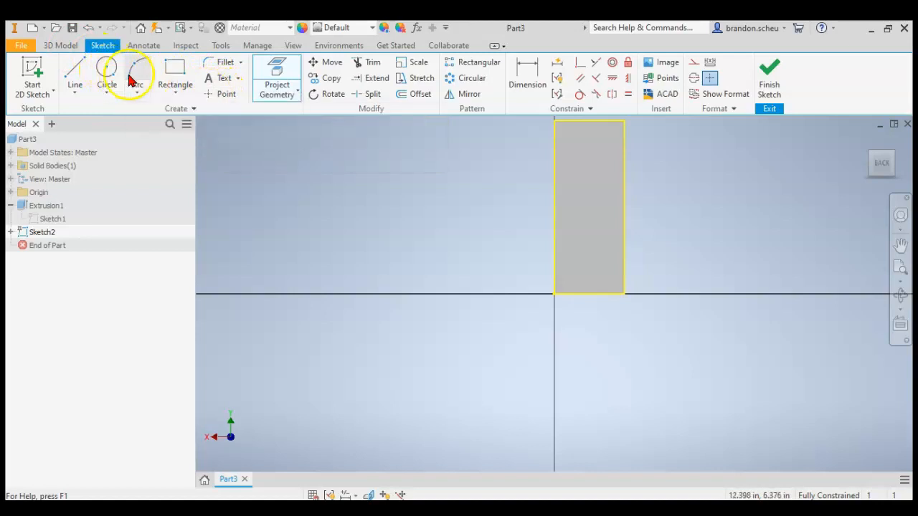
pyautogui.click(221, 94)
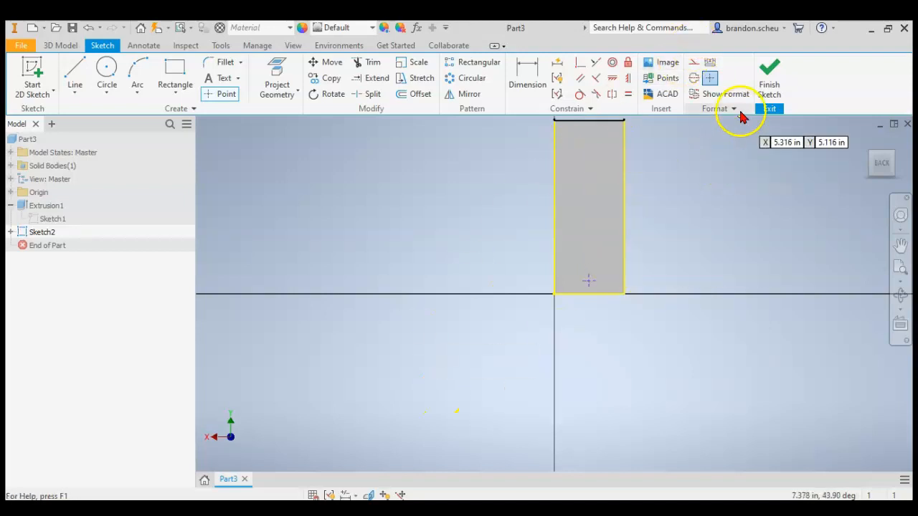
pyautogui.click(766, 86)
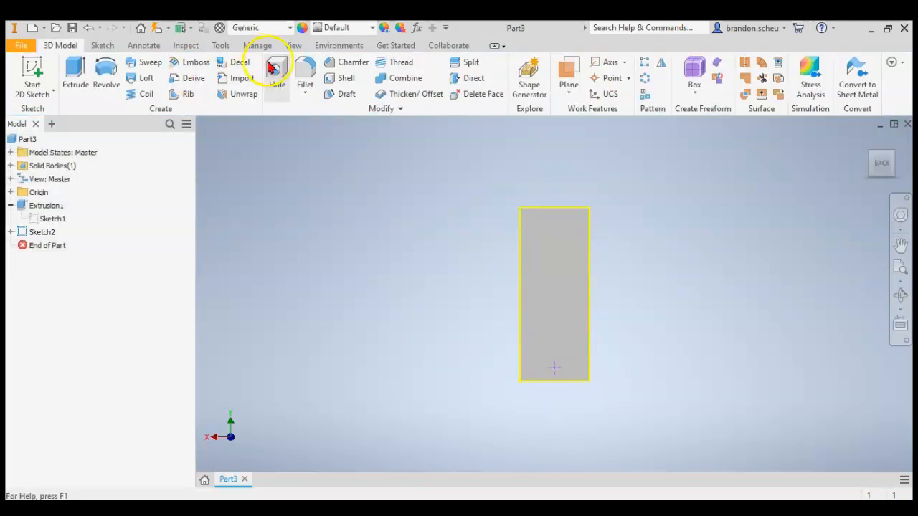
# Create a simple hole at the sketch point with a 0.25 in diameter and a 0.5 in depth.
pyautogui.click(275, 69)
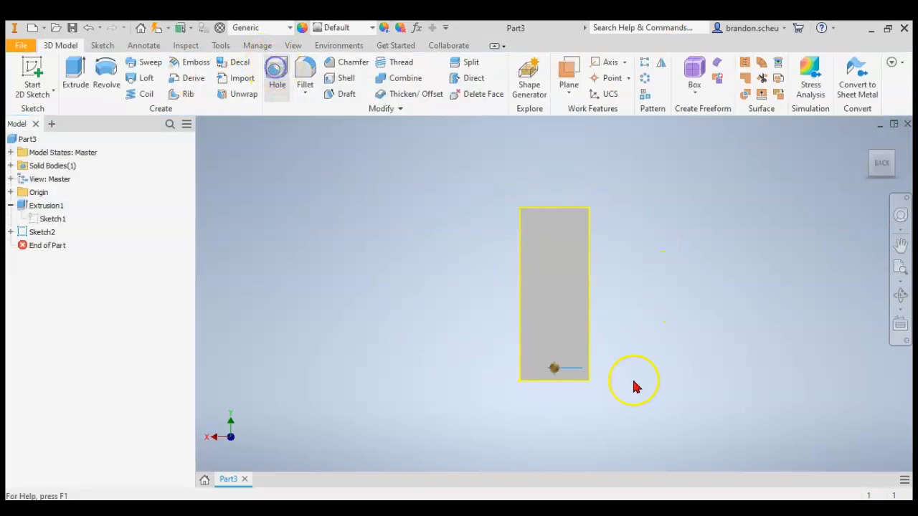
pyautogui.click(276, 508)
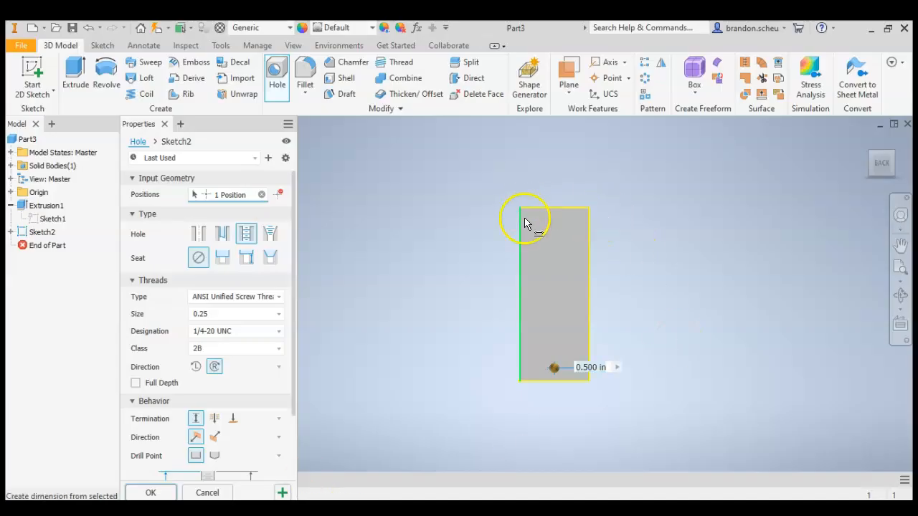
pyautogui.click(199, 233)
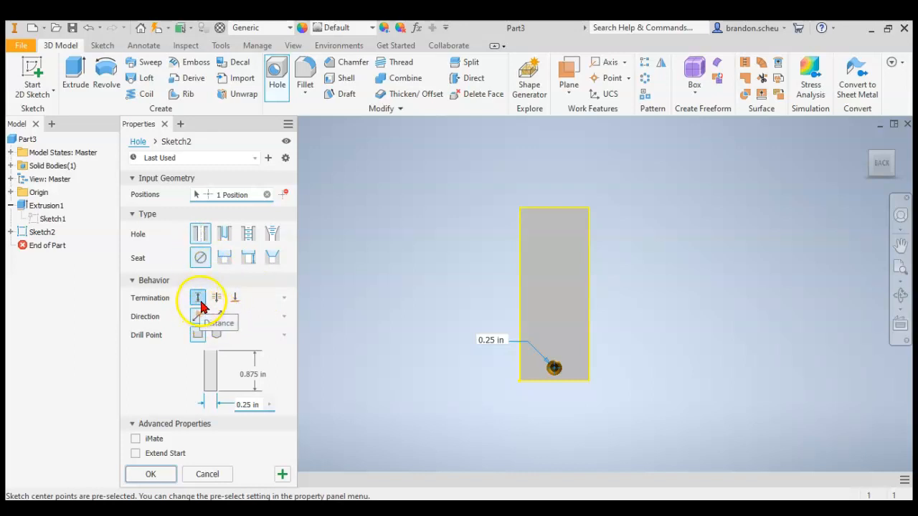
pyautogui.click(260, 374)
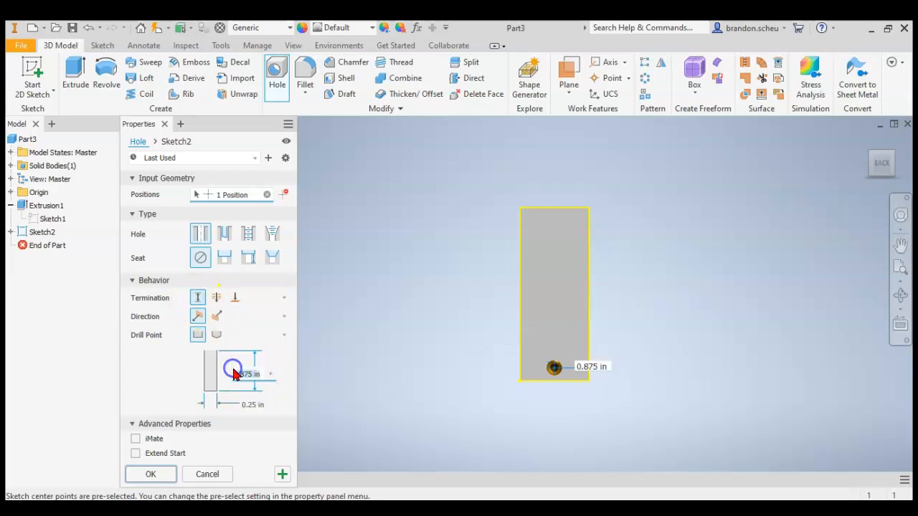
pyautogui.write('.5')
pyautogui.press('Return')
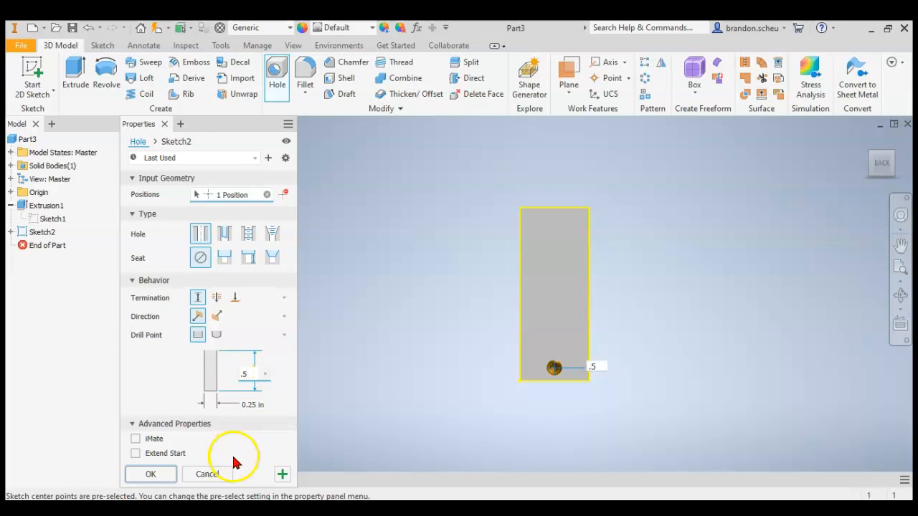
pyautogui.click(159, 476)
pyautogui.scroll(5, 571, 402)
pyautogui.scroll(-2, 583, 371)
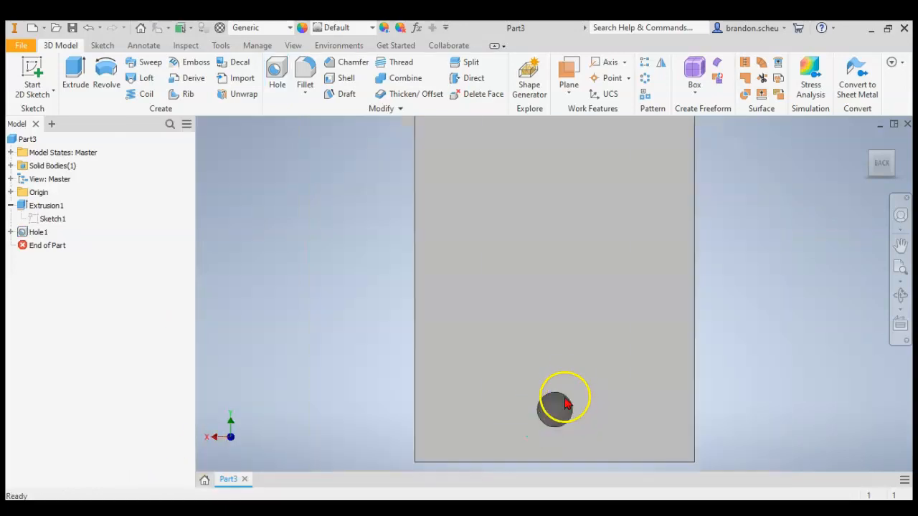
pyautogui.scroll(3, 564, 402)
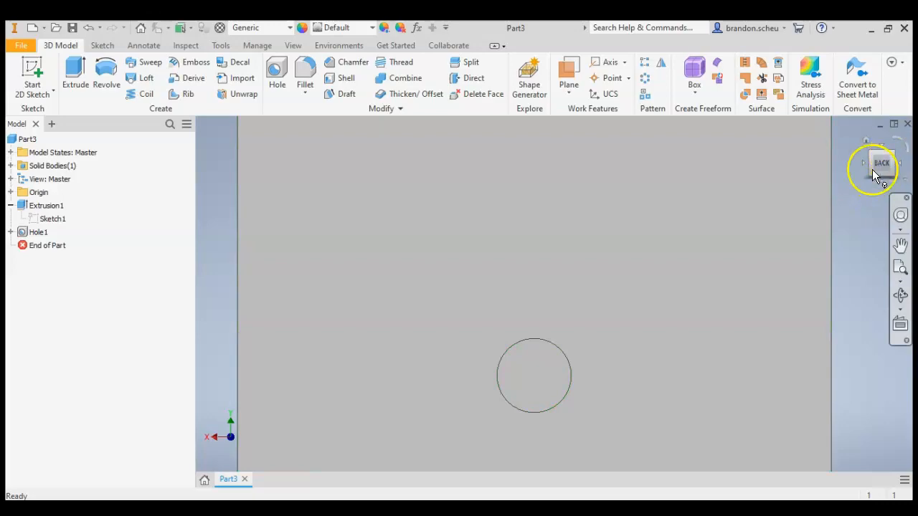
# Recheck the cab-end drawing in Acrobat Reader, then in Inventor start a new sketch on the back face and project its geometry.
pyautogui.hotkey('alt', 'Tab')
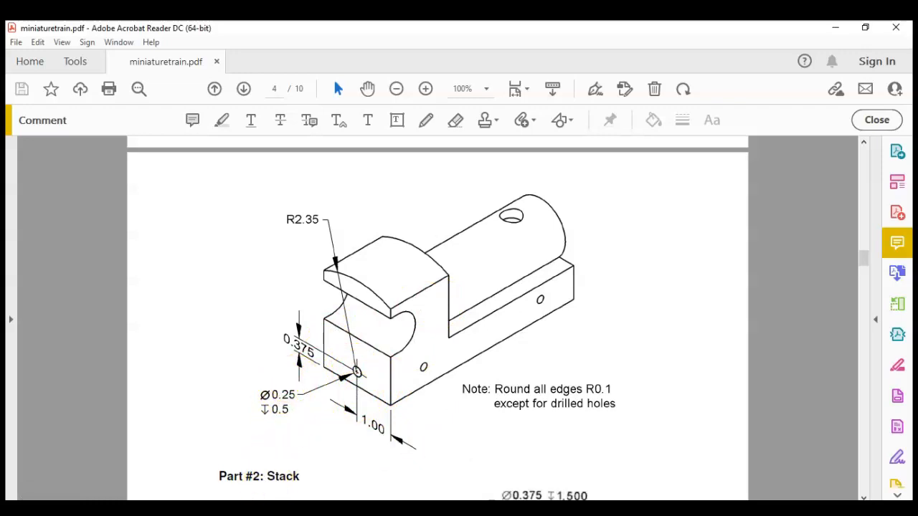
pyautogui.hotkey('alt', 'Tab')
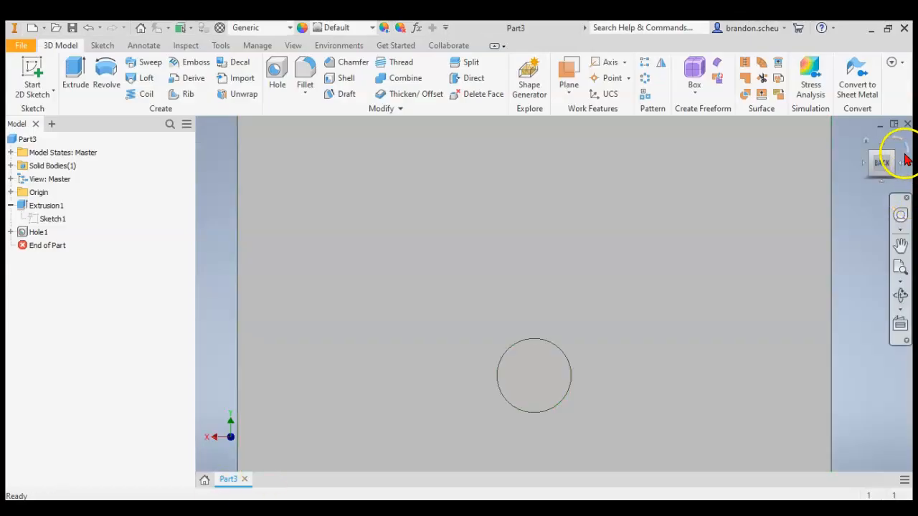
pyautogui.click(29, 68)
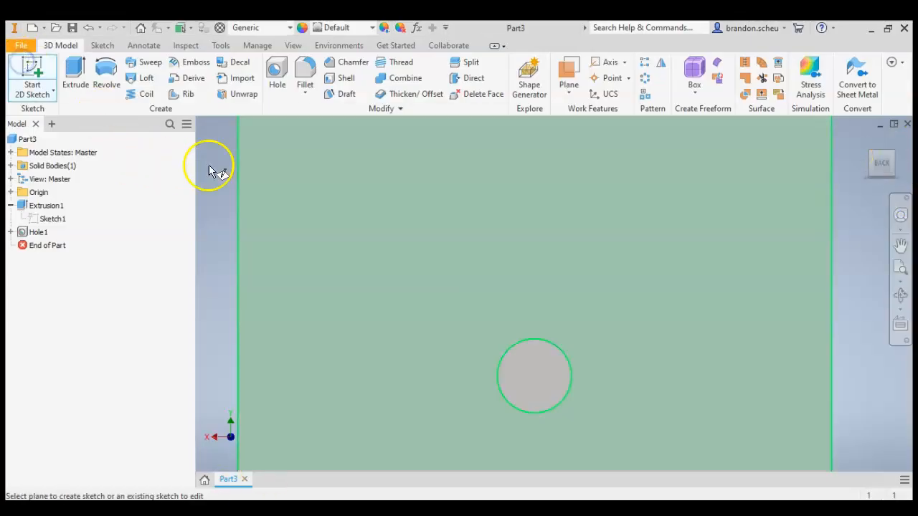
pyautogui.click(502, 269)
pyautogui.click(279, 72)
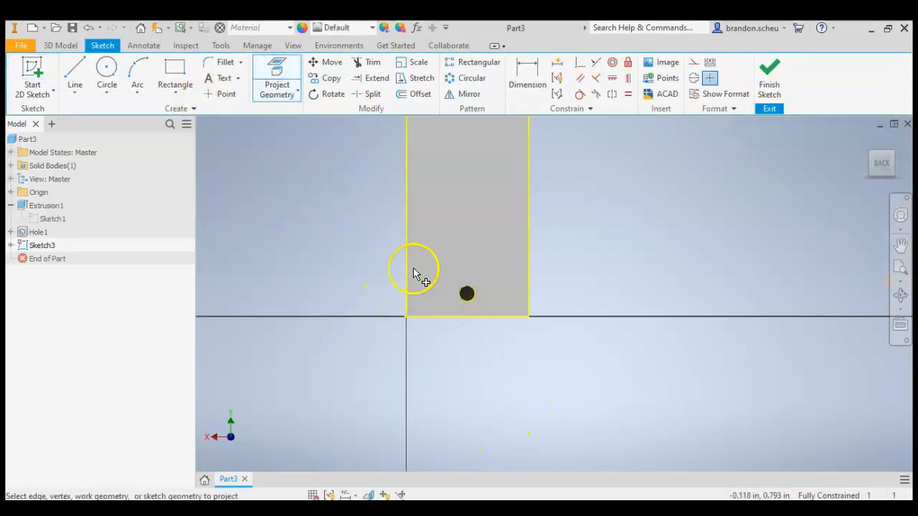
# Draw a circle centred on the hole with a diameter of 2.35*2 in, checking the roof radius in the Acrobat Reader drawing.
pyautogui.click(102, 74)
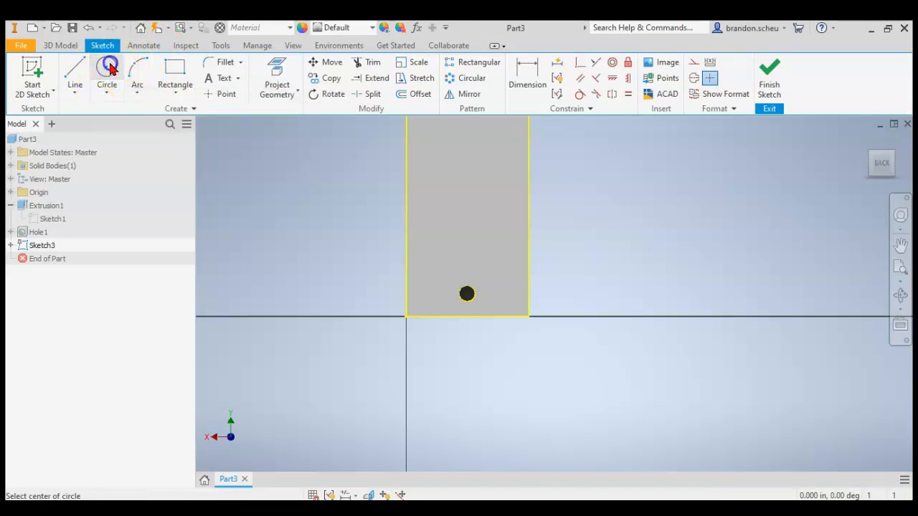
pyautogui.click(467, 294)
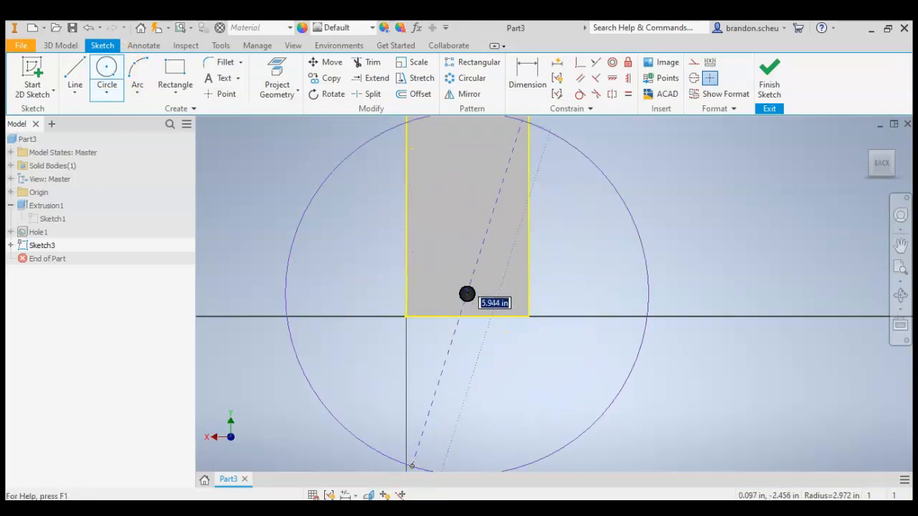
pyautogui.click(344, 507)
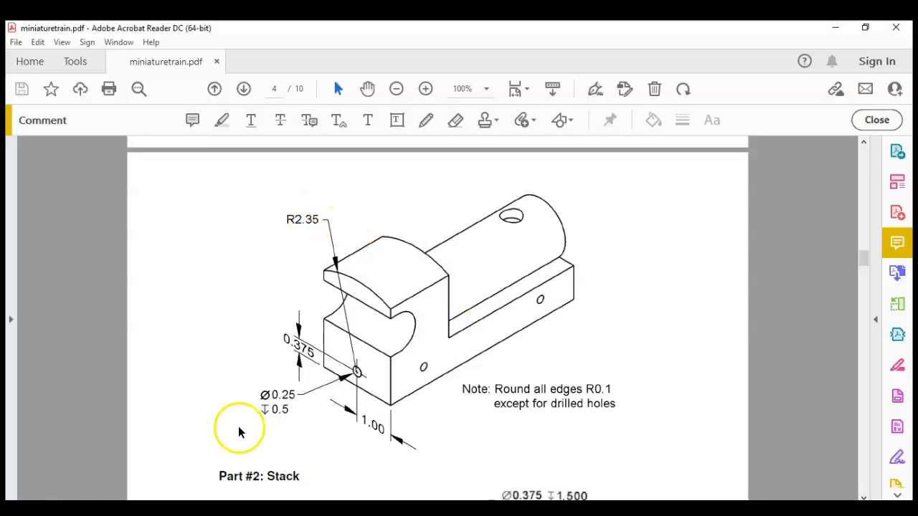
pyautogui.click(387, 509)
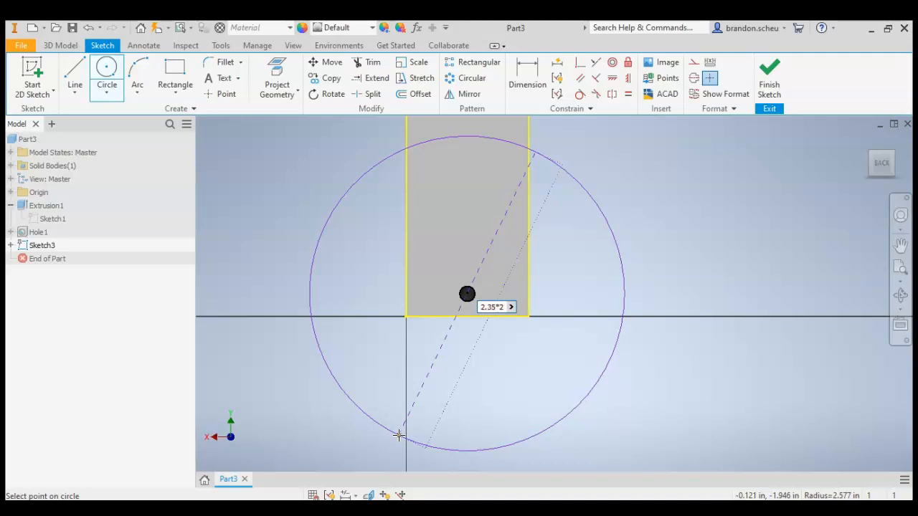
pyautogui.press('Return')
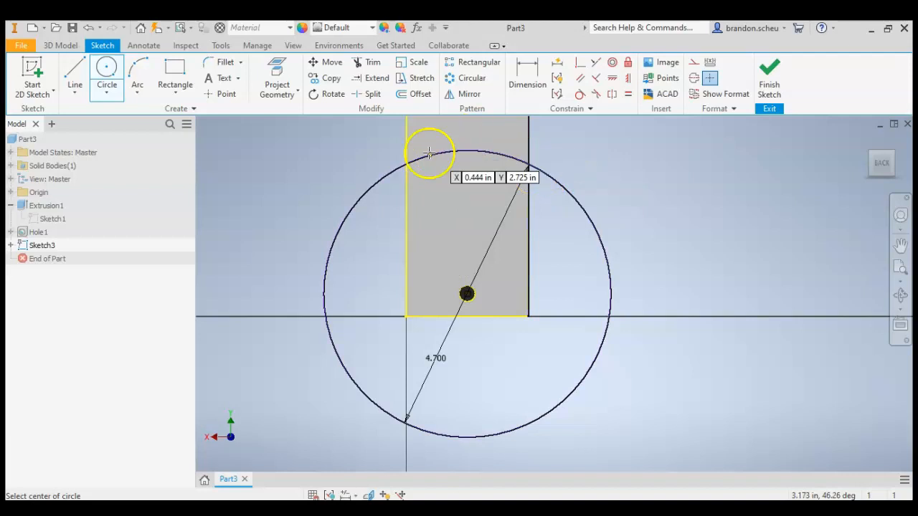
# Trim the circle down to the roof arc between the face's two side edges and finish the sketch.
pyautogui.scroll(-5, 429, 348)
pyautogui.scroll(5, 440, 293)
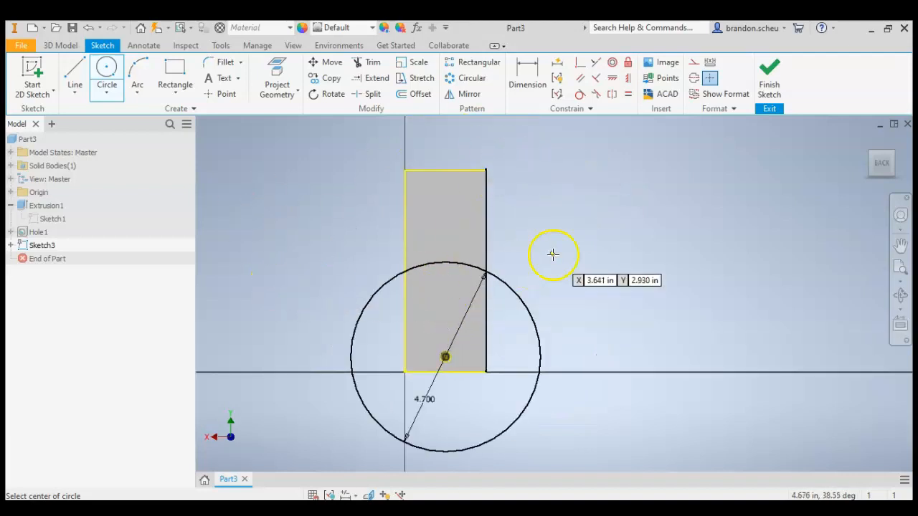
pyautogui.click(370, 63)
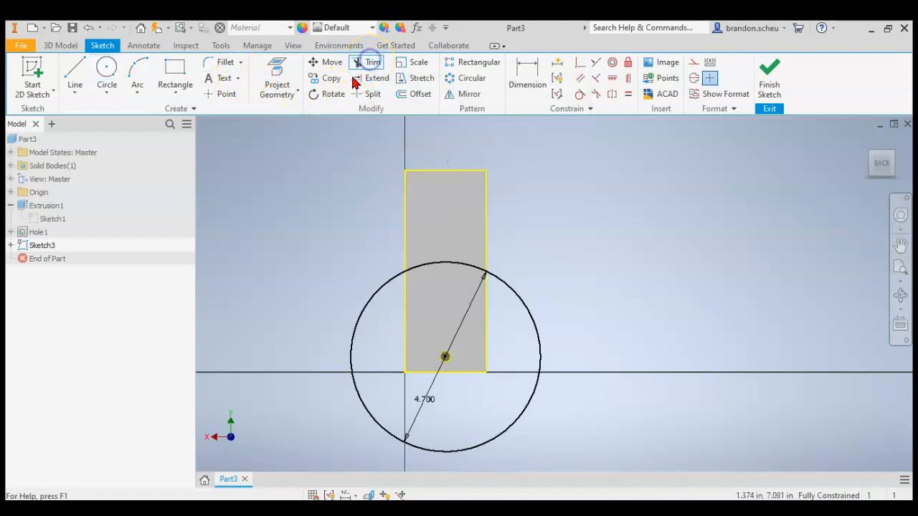
pyautogui.moveTo(342, 258); pyautogui.dragTo(385, 308)
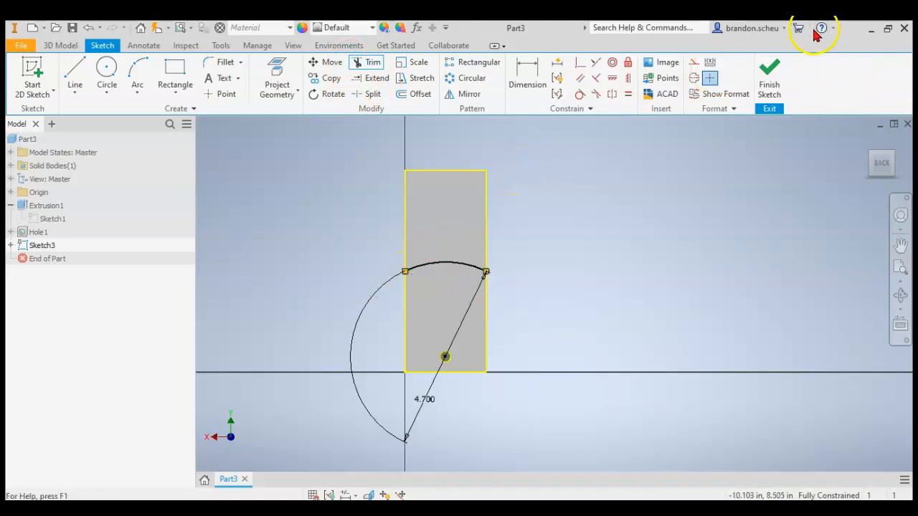
pyautogui.click(769, 75)
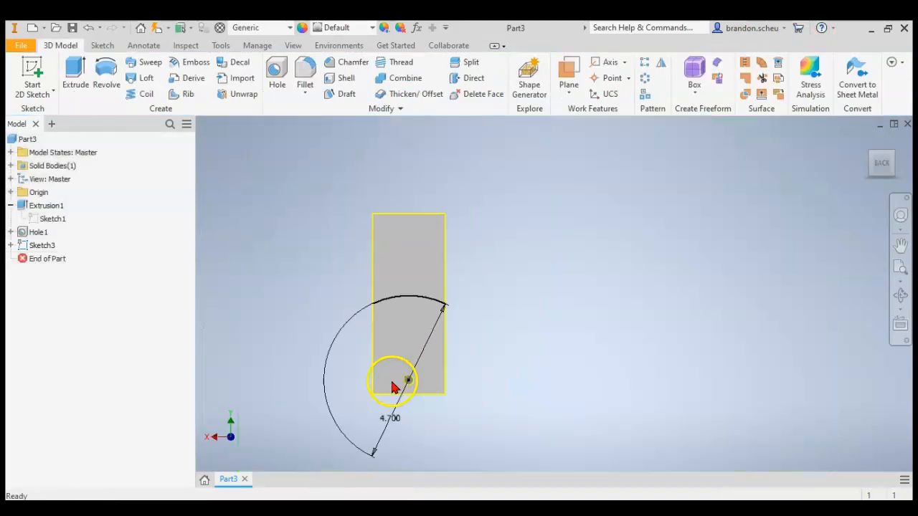
# Extrude-cut the region above the roof arc 5.5 in through the block.
pyautogui.click(866, 141)
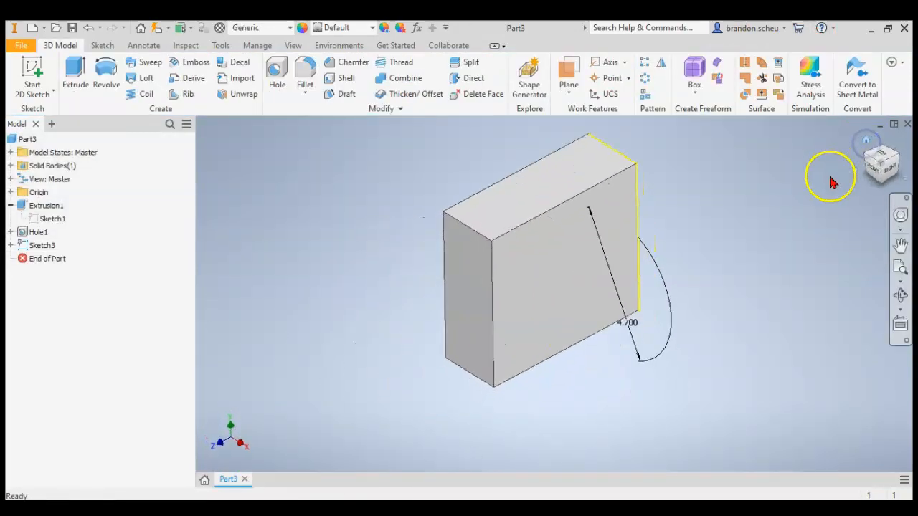
pyautogui.click(904, 156)
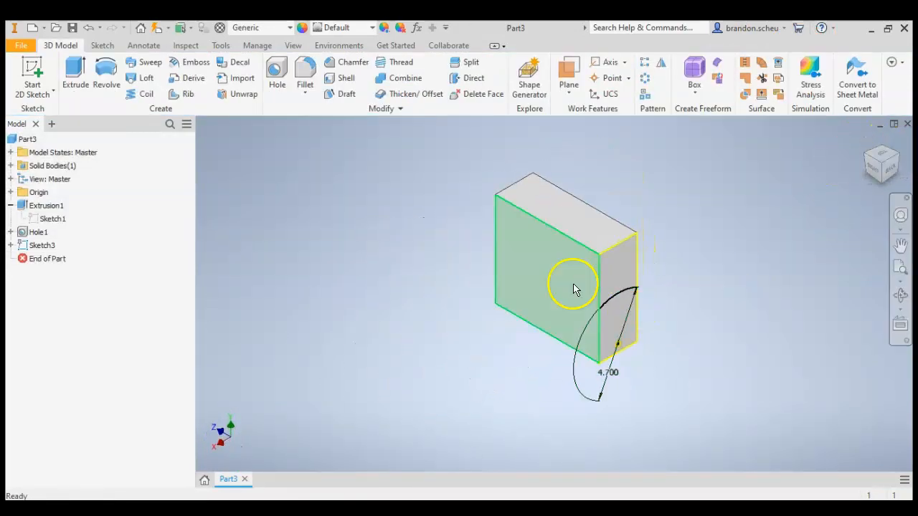
pyautogui.click(75, 71)
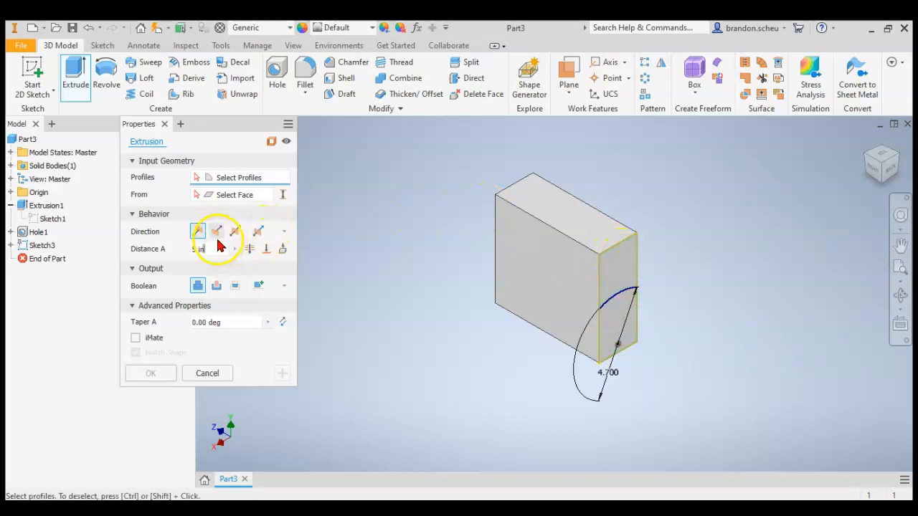
pyautogui.click(218, 286)
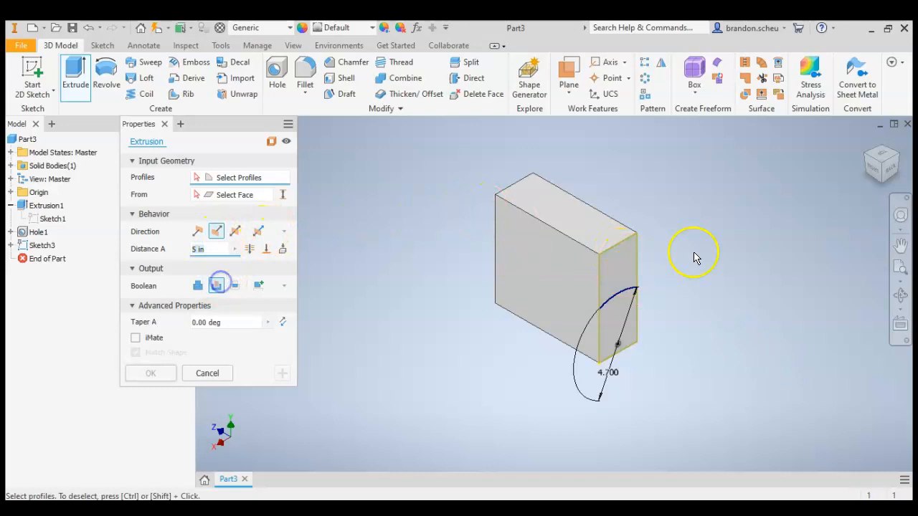
pyautogui.click(618, 264)
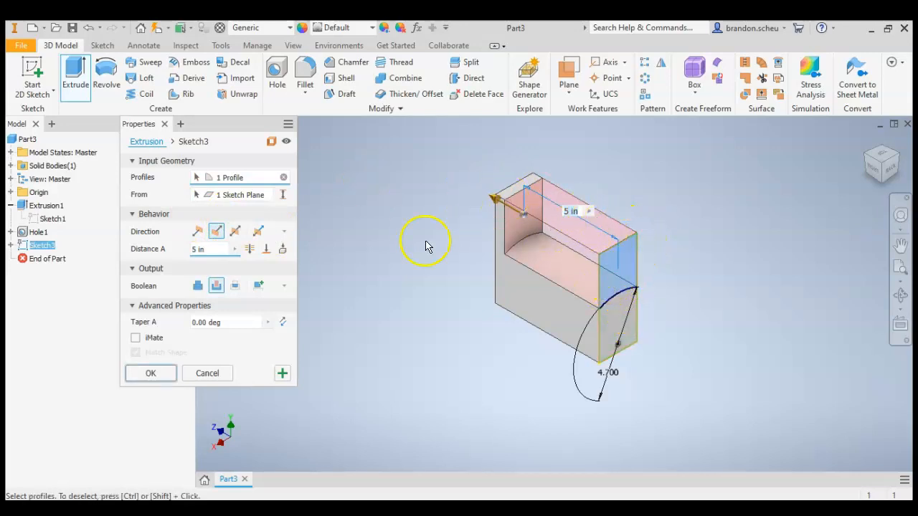
pyautogui.moveTo(211, 251); pyautogui.dragTo(153, 252)
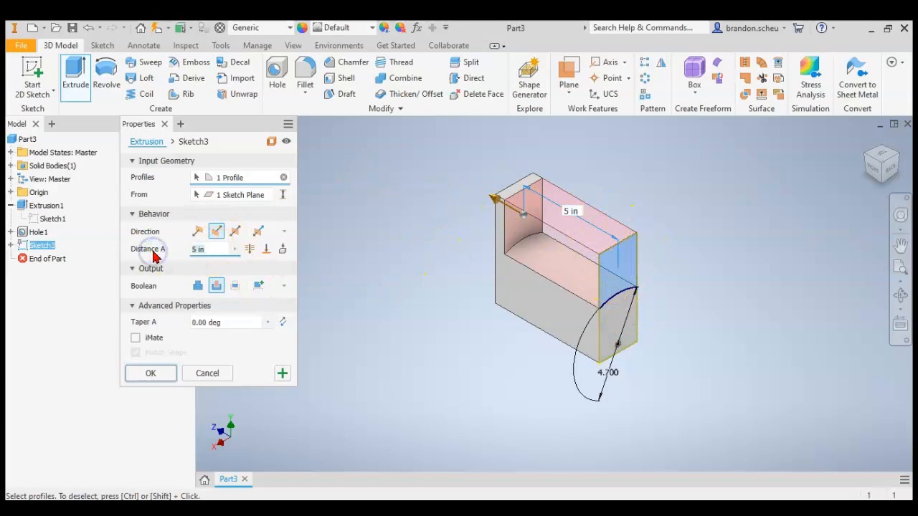
pyautogui.write('5.5')
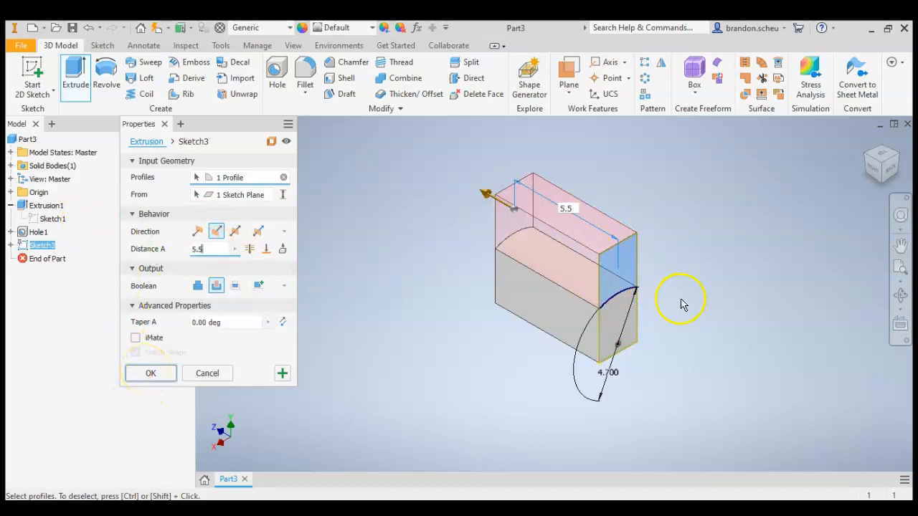
pyautogui.click(147, 373)
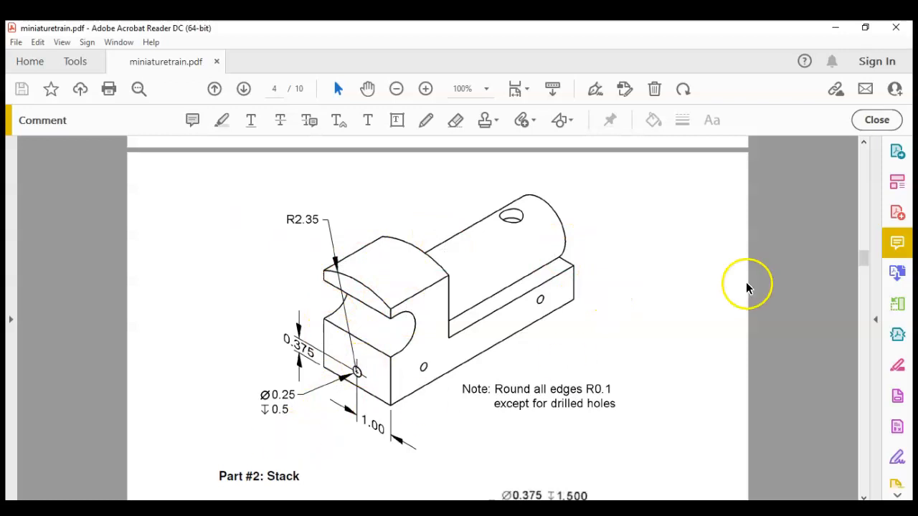
# Examine the front-end profile dimensions of the train body on page 3 of the drawing in Acrobat Reader.
pyautogui.scroll(10, 633, 250)
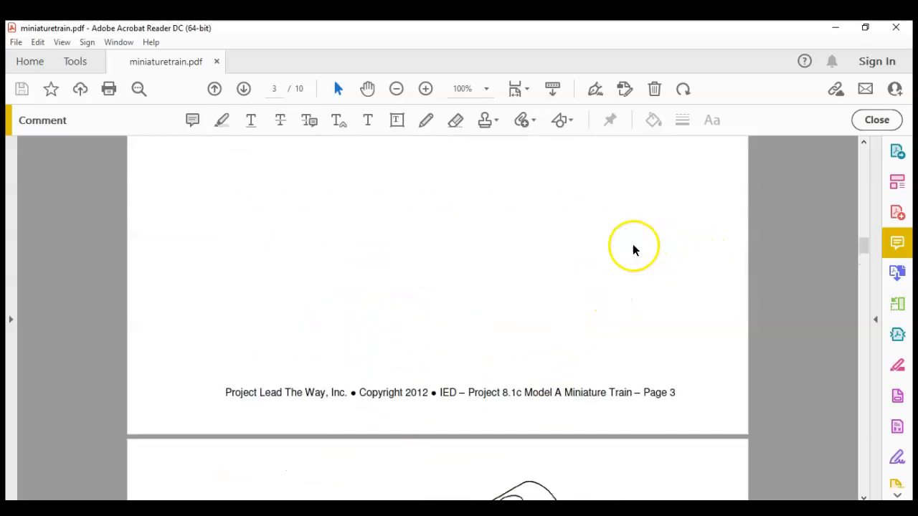
pyautogui.scroll(9, 634, 248)
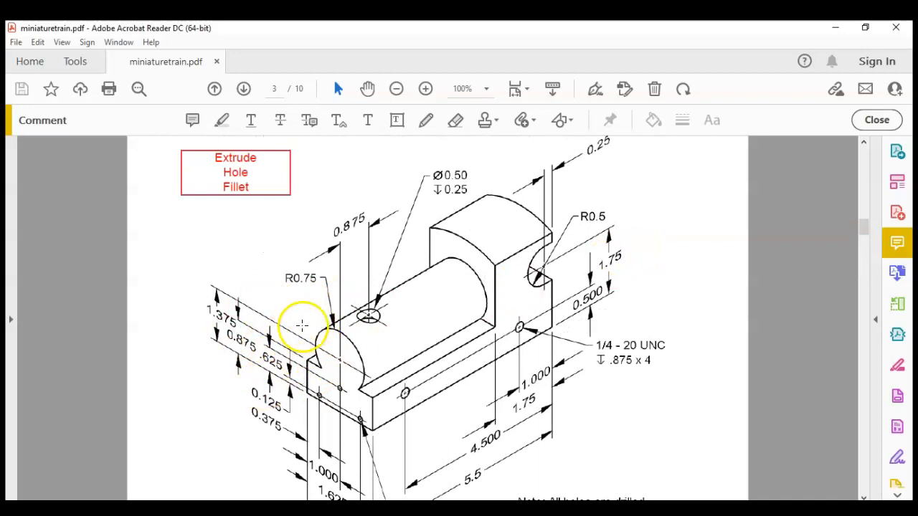
pyautogui.scroll(-1, 304, 319)
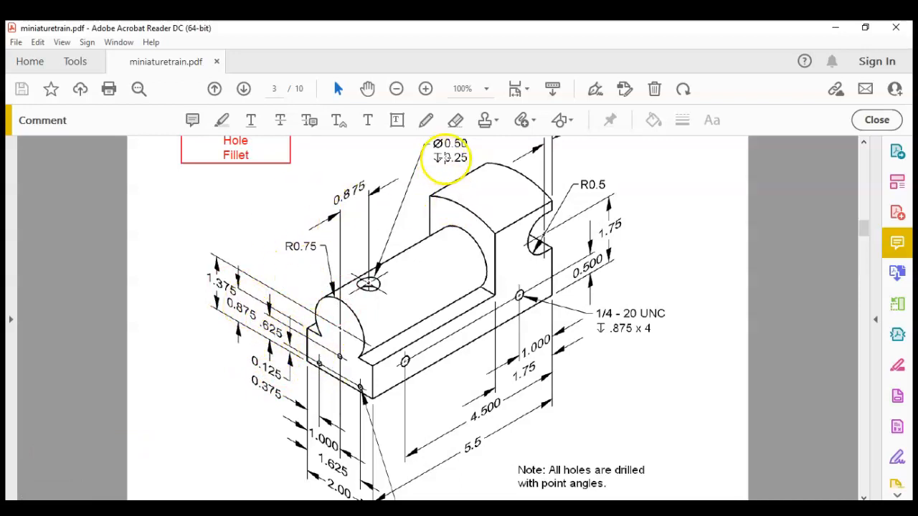
pyautogui.click(426, 122)
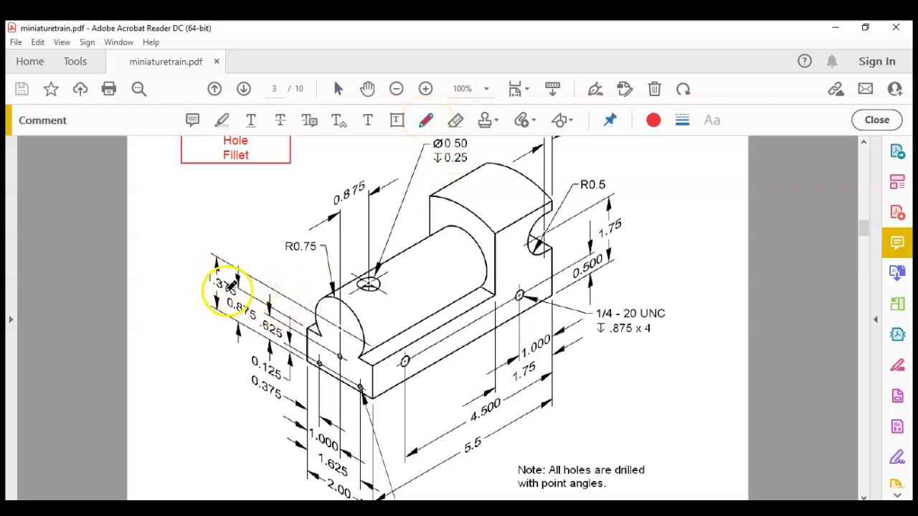
pyautogui.click(426, 121)
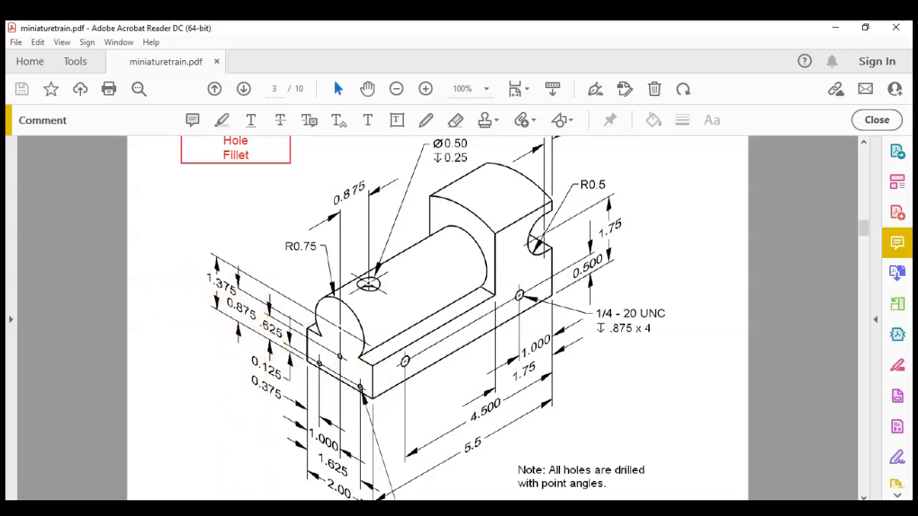
# Switch to Inventor, start a sketch on the block's front face and project the face's outline into it.
pyautogui.hotkey('alt', 'Tab')
pyautogui.click(864, 146)
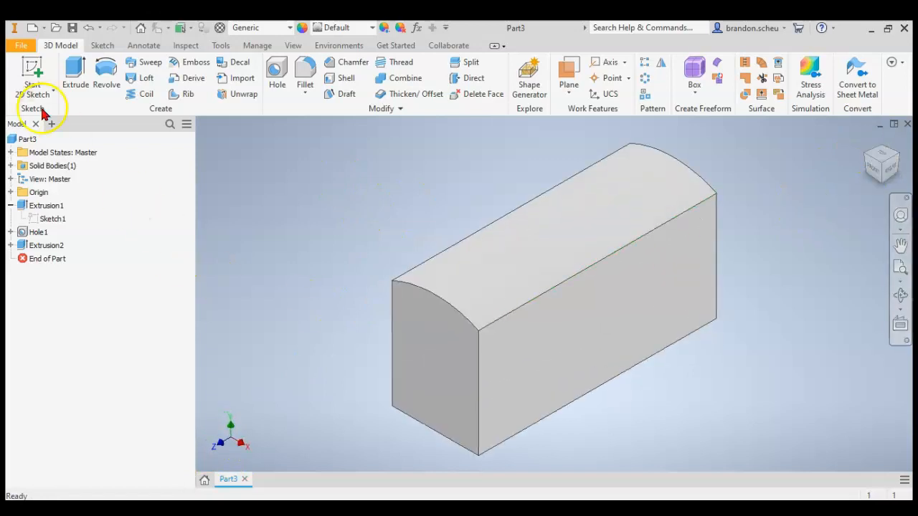
pyautogui.click(32, 72)
pyautogui.click(418, 371)
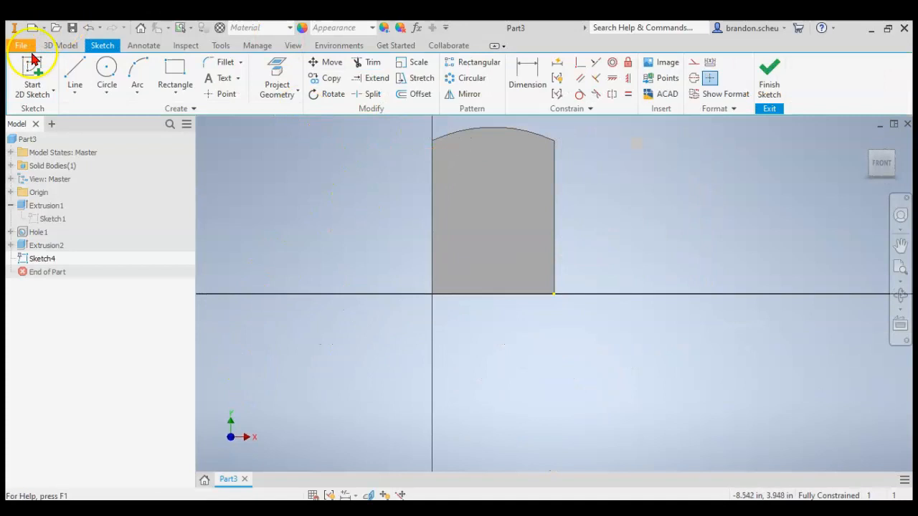
pyautogui.click(276, 71)
pyautogui.click(554, 222)
pyautogui.click(531, 214)
pyautogui.press('Escape')
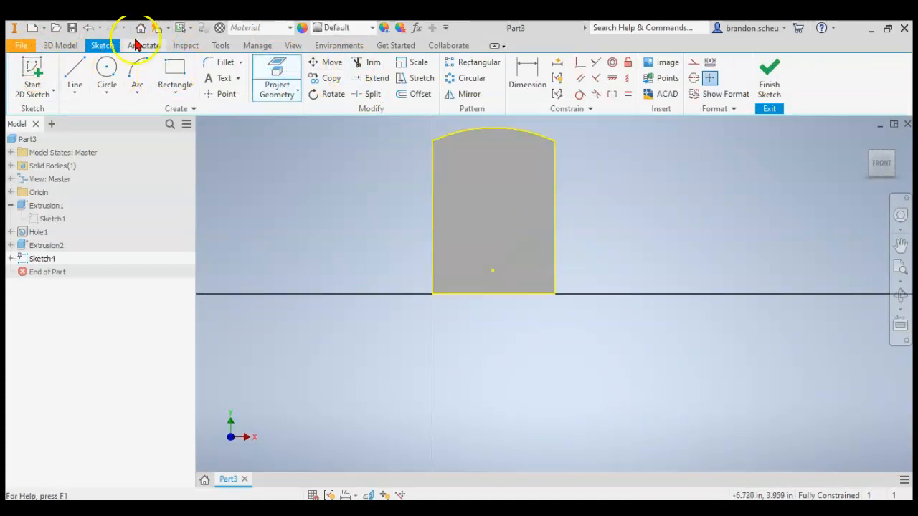
# Draw a full-width rectangle 0.875 in high on the face's bottom edge and a 1.5 in diameter circle centred at X 1.000, Y 1.375 in.
pyautogui.click(167, 73)
pyautogui.click(433, 293)
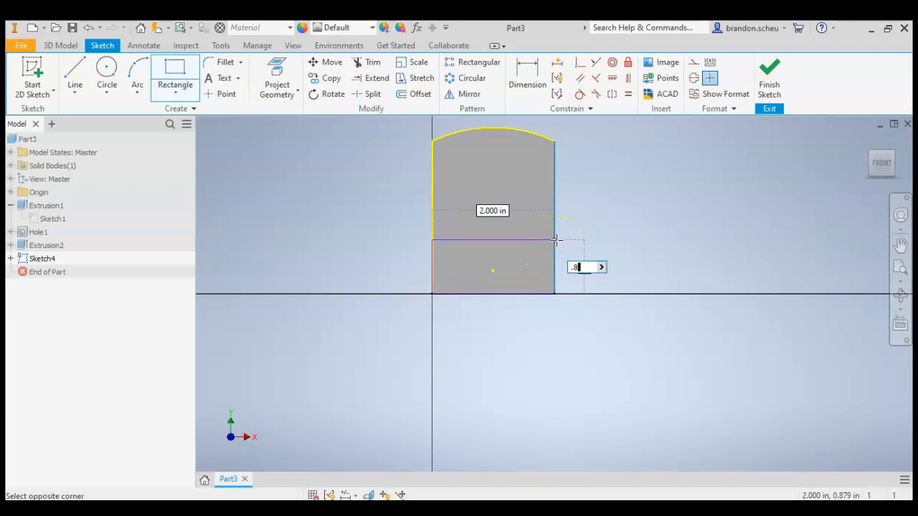
pyautogui.press('Return')
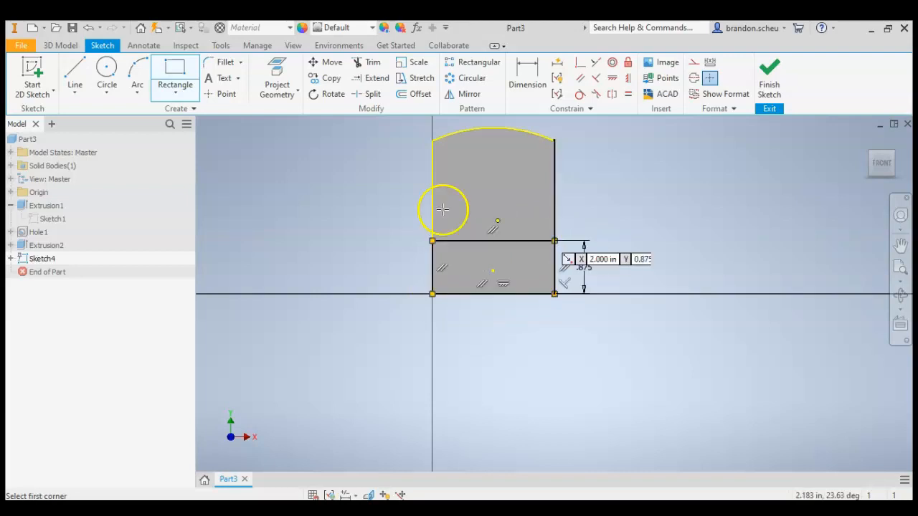
pyautogui.click(104, 66)
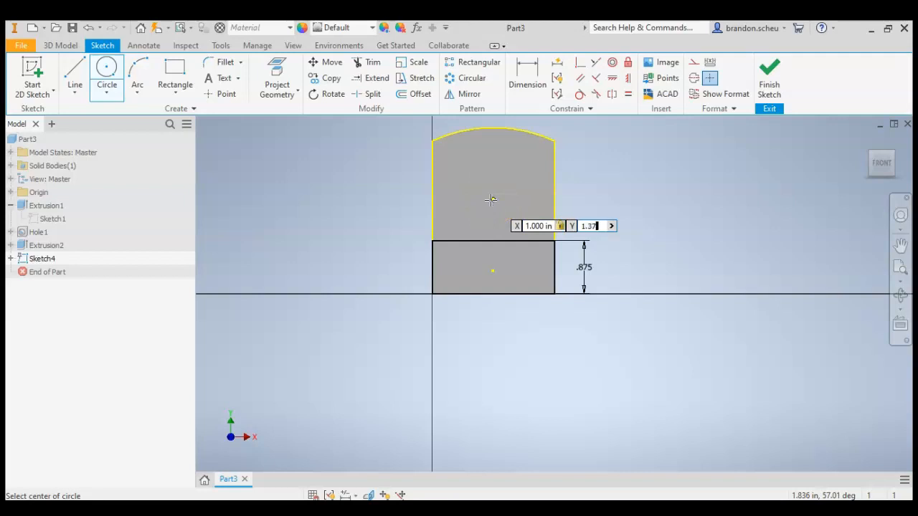
pyautogui.click(492, 209)
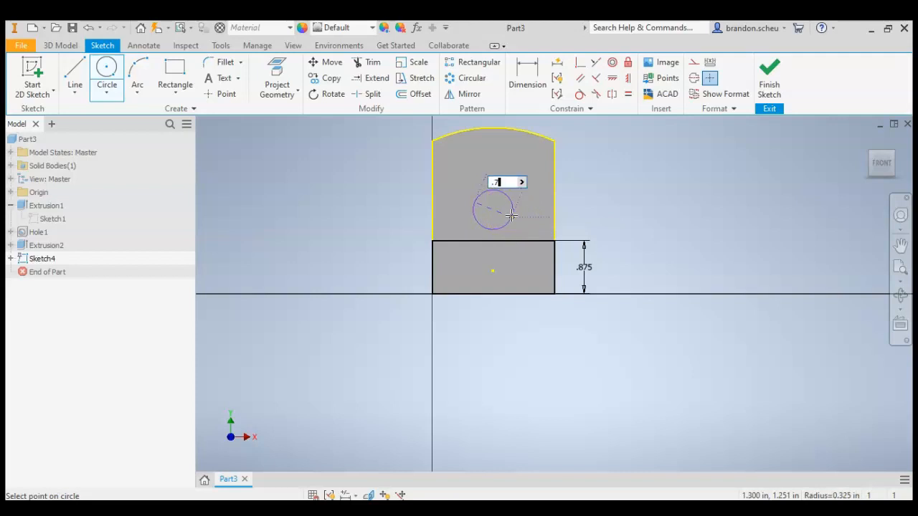
pyautogui.press('Return')
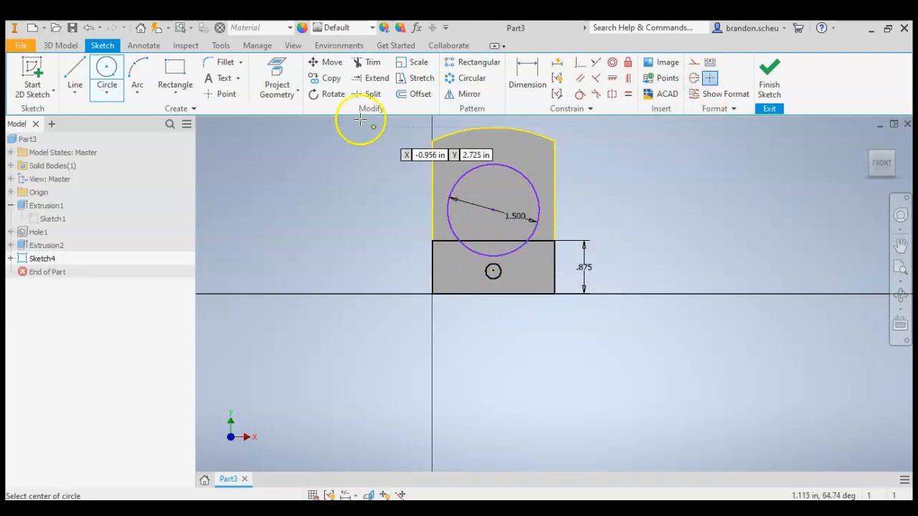
# Trim the rectangle's top edge inside the circle and the circle's arc below that edge, then finish the sketch.
pyautogui.click(374, 65)
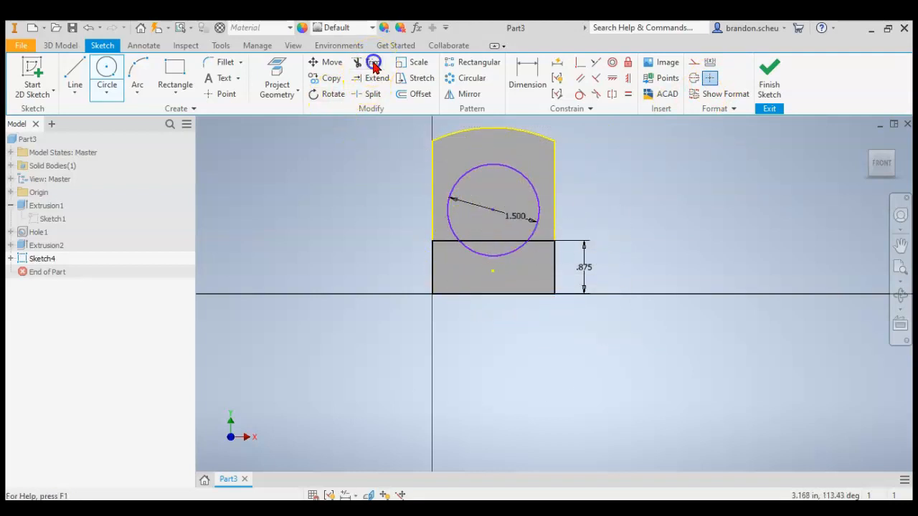
pyautogui.scroll(3, 516, 254)
pyautogui.click(487, 232)
pyautogui.click(487, 257)
pyautogui.scroll(-4, 514, 414)
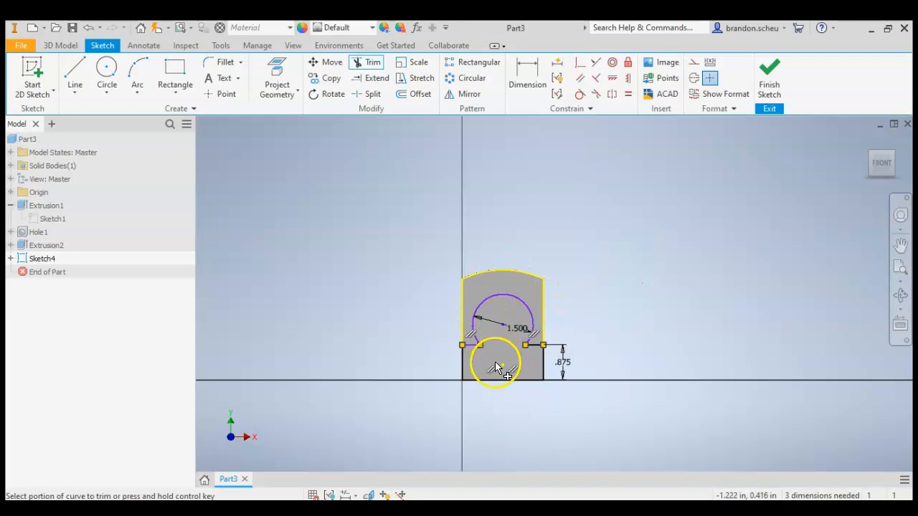
pyautogui.click(771, 85)
# Check the cab length in the Acrobat Reader drawing, and extrude-cut the region around the boiler profile 5.5-1.75 in into the block.
pyautogui.click(66, 79)
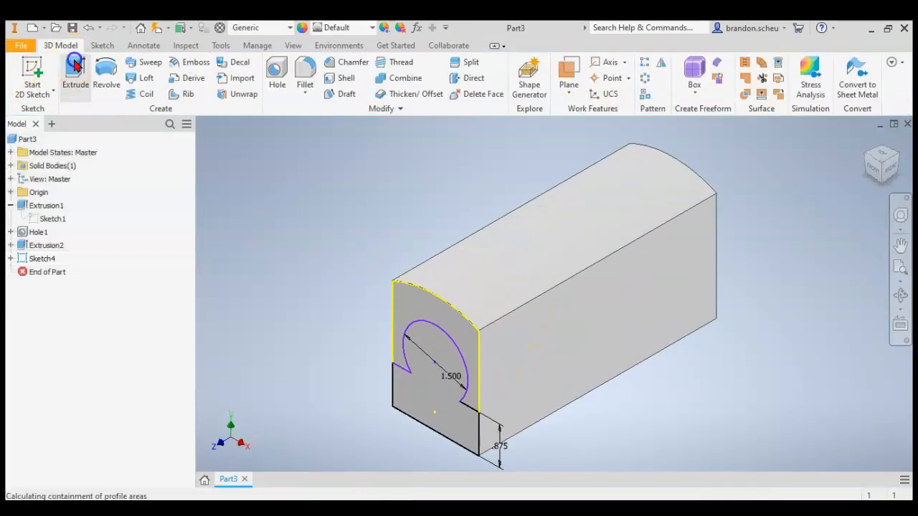
pyautogui.click(401, 307)
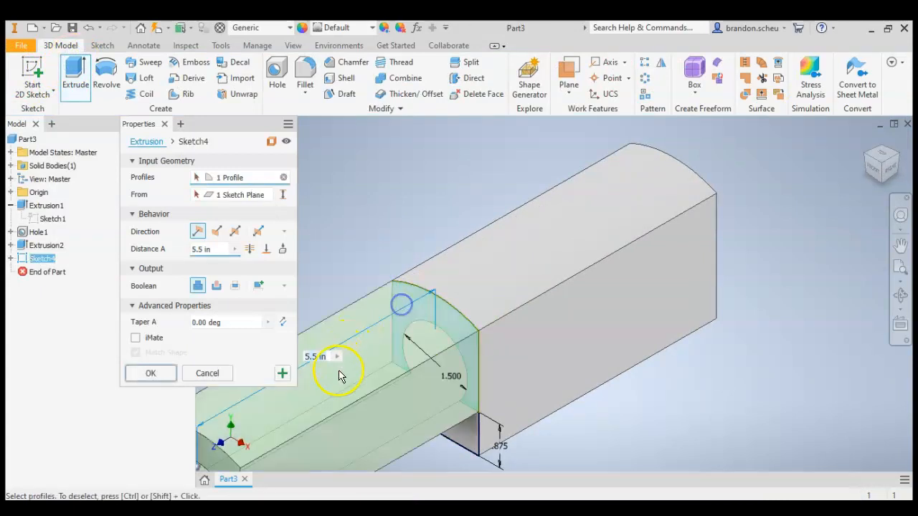
pyautogui.click(216, 231)
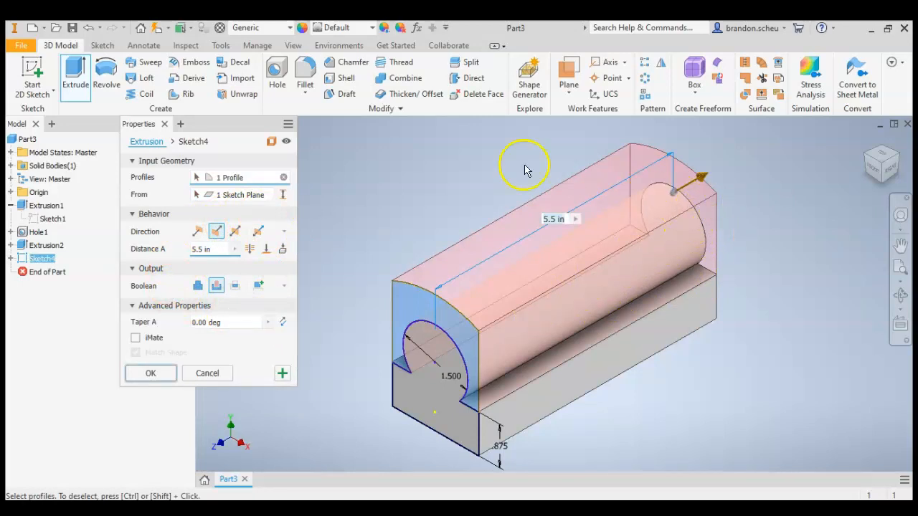
pyautogui.click(264, 510)
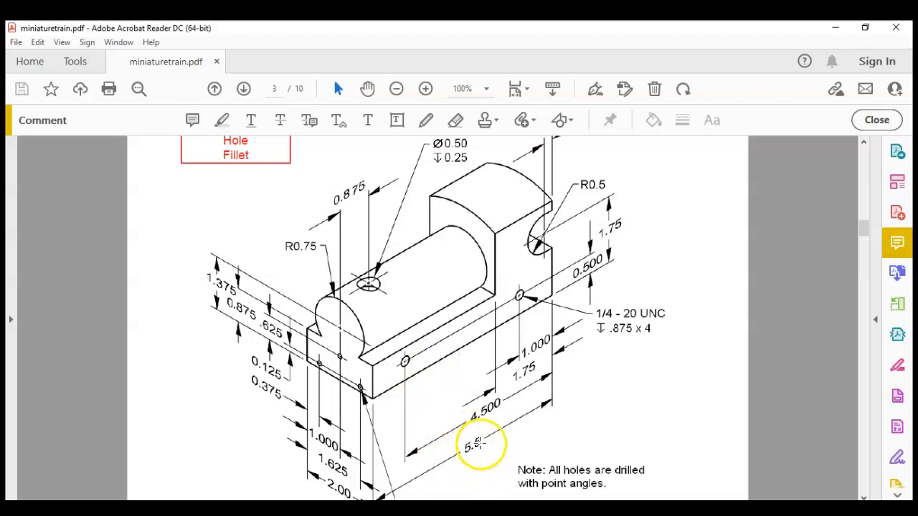
pyautogui.hotkey('alt', 'Tab')
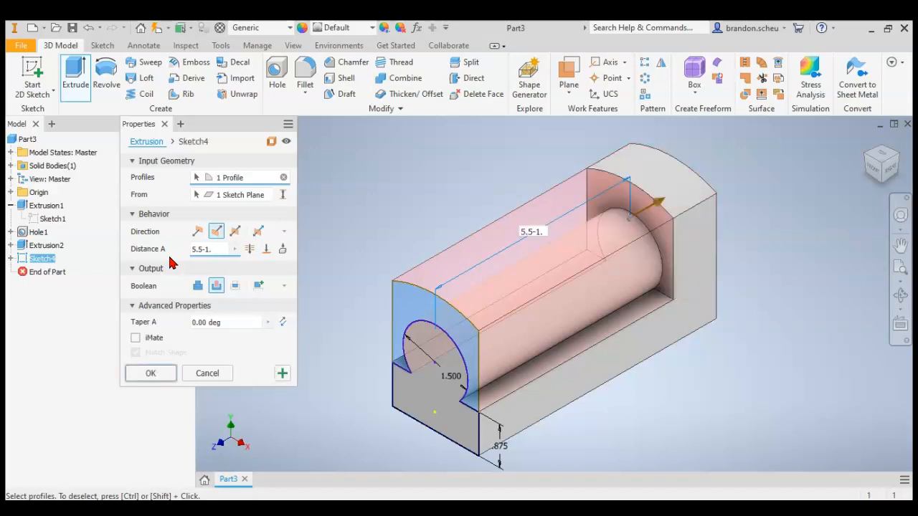
pyautogui.write('5')
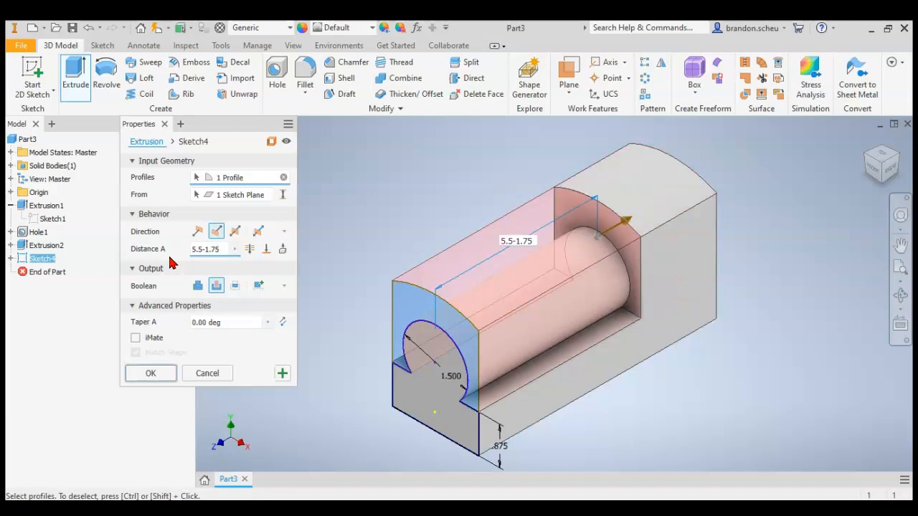
pyautogui.click(150, 373)
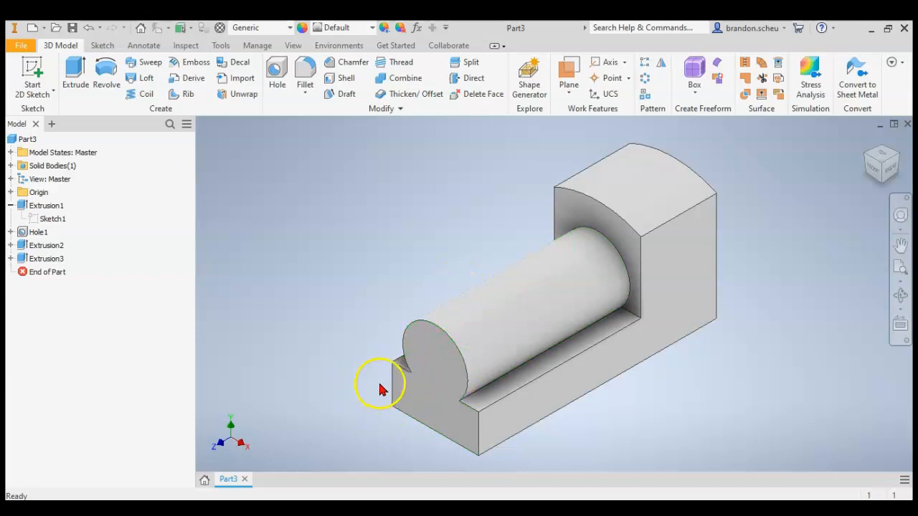
# Start a sketch on the train body's front face and project the face's outline into it.
pyautogui.click(25, 69)
pyautogui.click(440, 372)
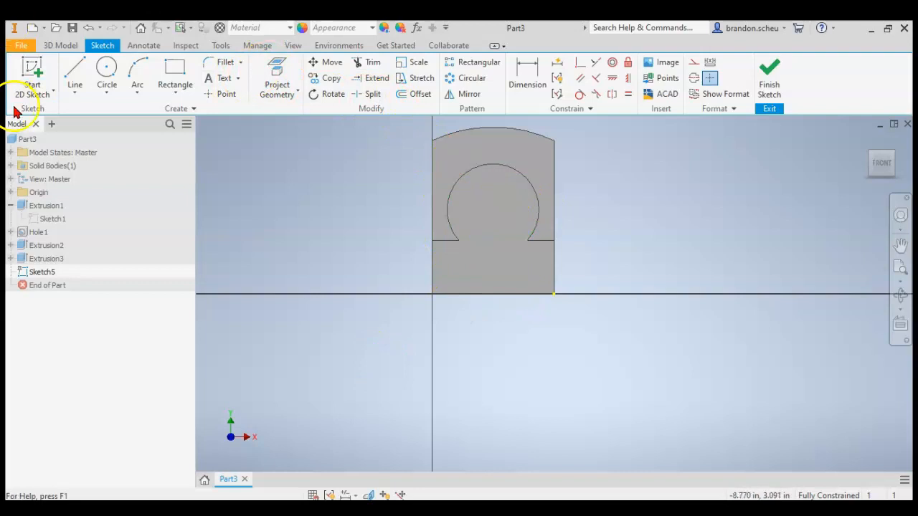
pyautogui.click(283, 82)
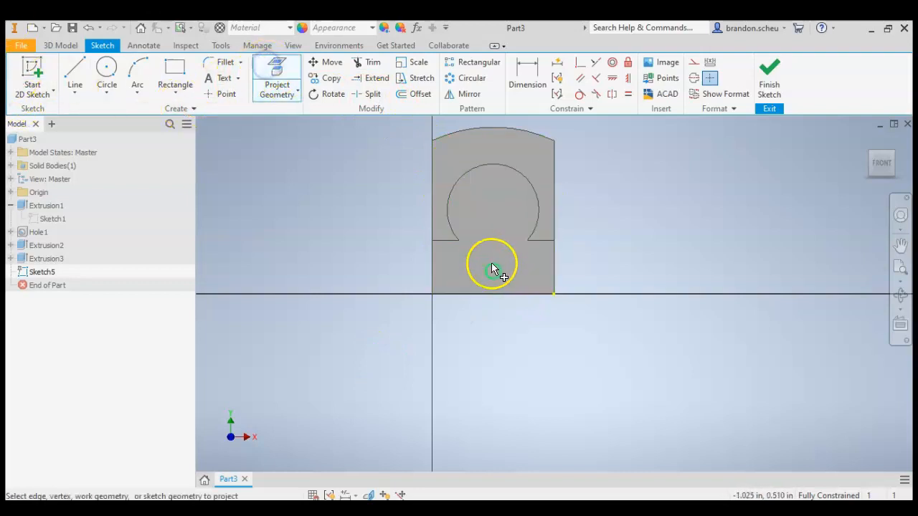
pyautogui.click(486, 215)
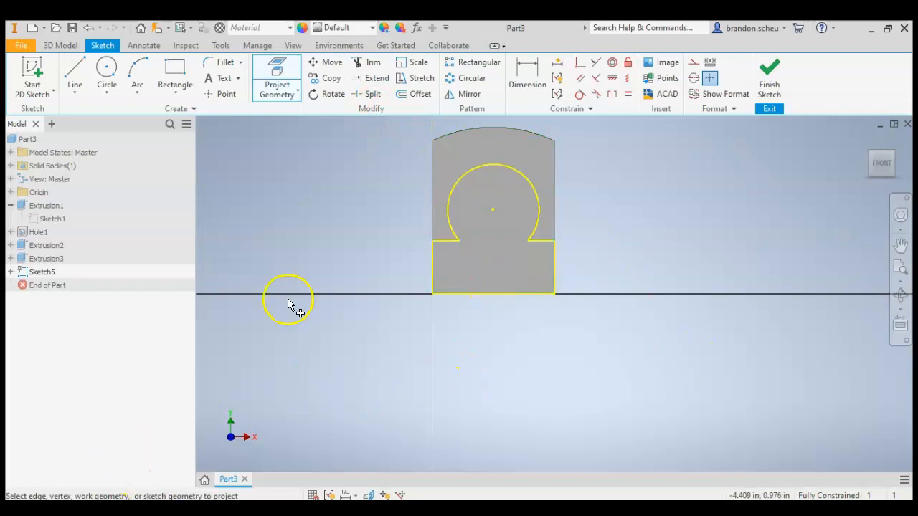
# Place sketch points near both lower corners of the front face and one centred above them at X 1.000 in, then check the drawing's hole positions.
pyautogui.click(219, 94)
pyautogui.scroll(5, 500, 264)
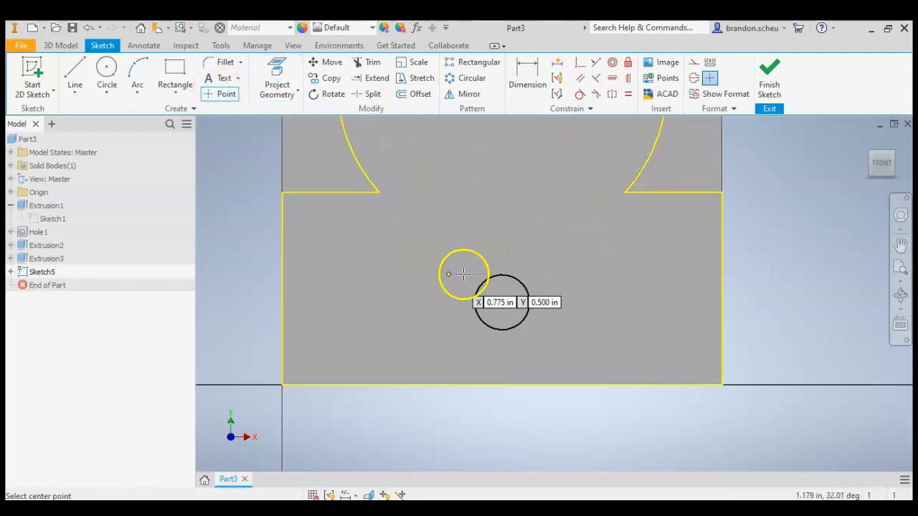
pyautogui.click(342, 330)
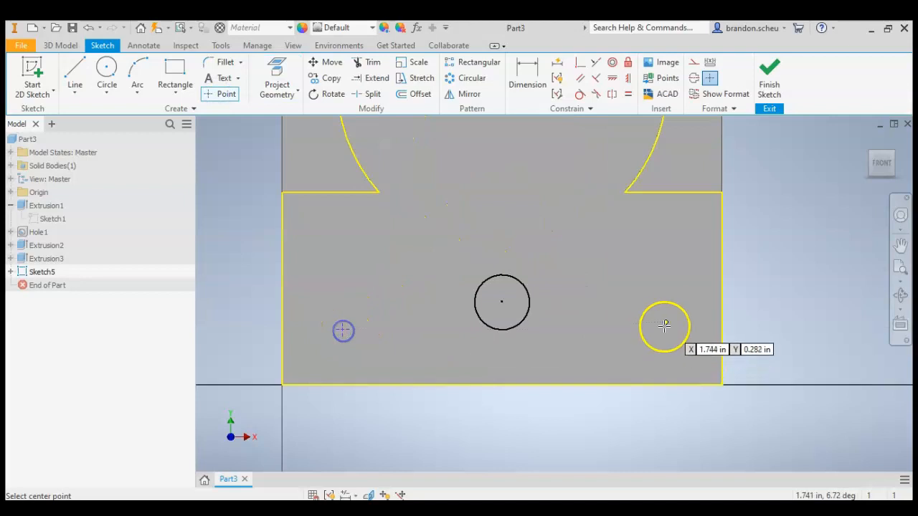
pyautogui.click(658, 329)
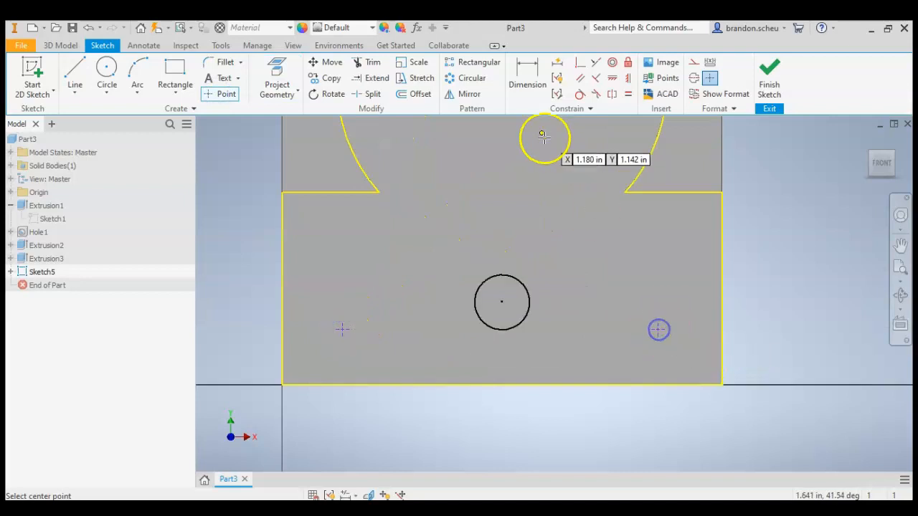
pyautogui.click(499, 221)
pyautogui.hotkey('alt', 'Tab')
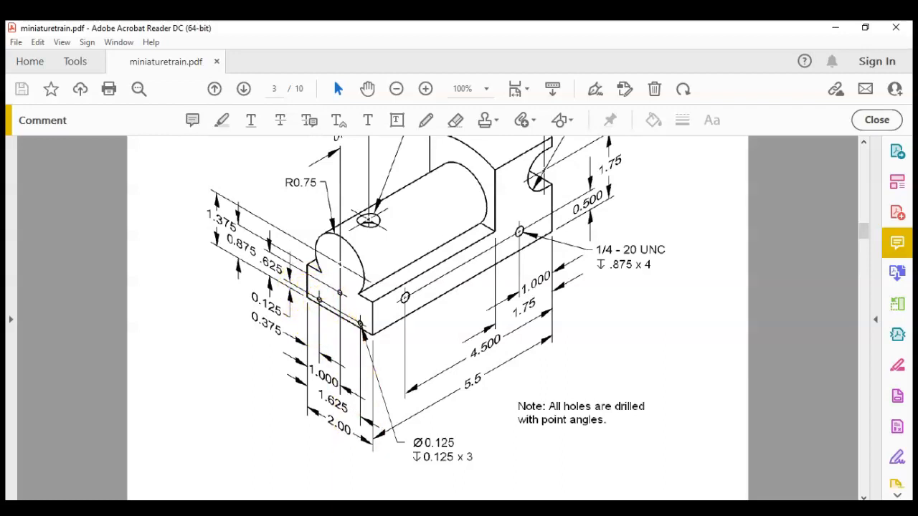
pyautogui.hotkey('alt', 'Tab')
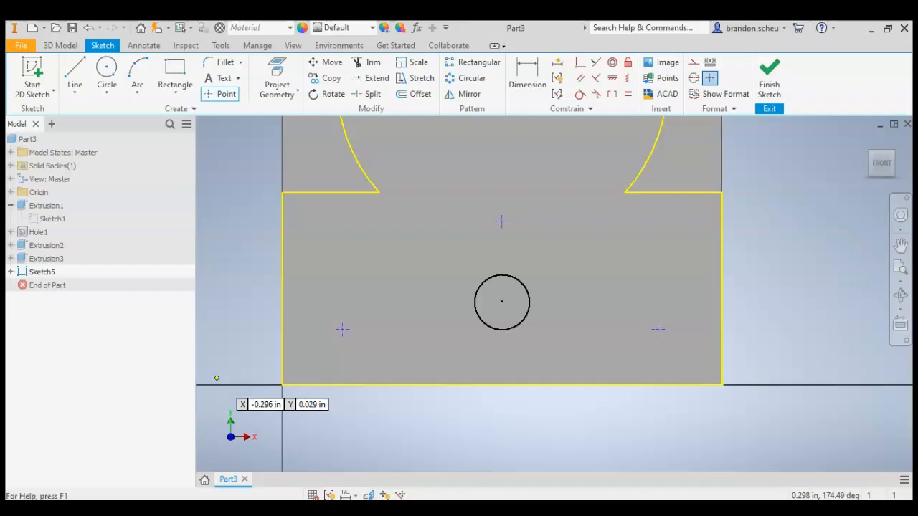
# Dimension the lower-right point 0.125 in above the face's bottom edge and 0.375 in from its right edge.
pyautogui.click(528, 71)
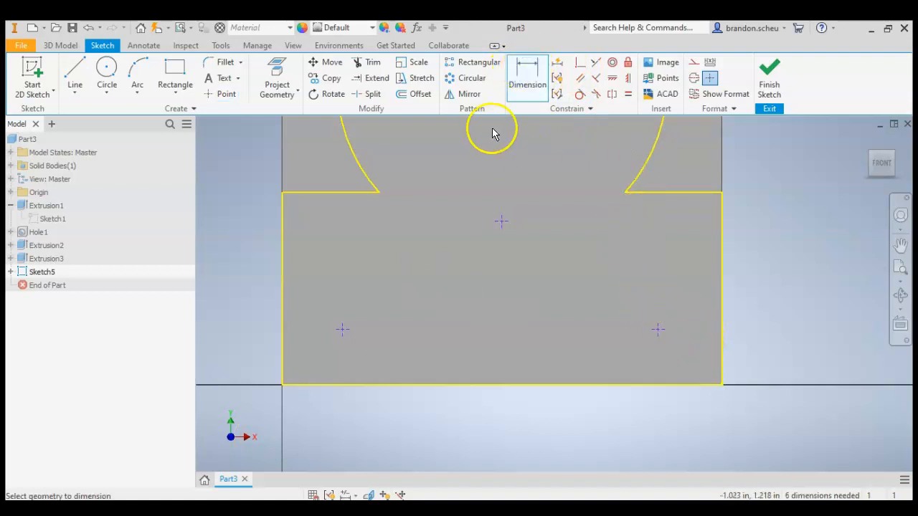
pyautogui.click(660, 385)
pyautogui.click(778, 374)
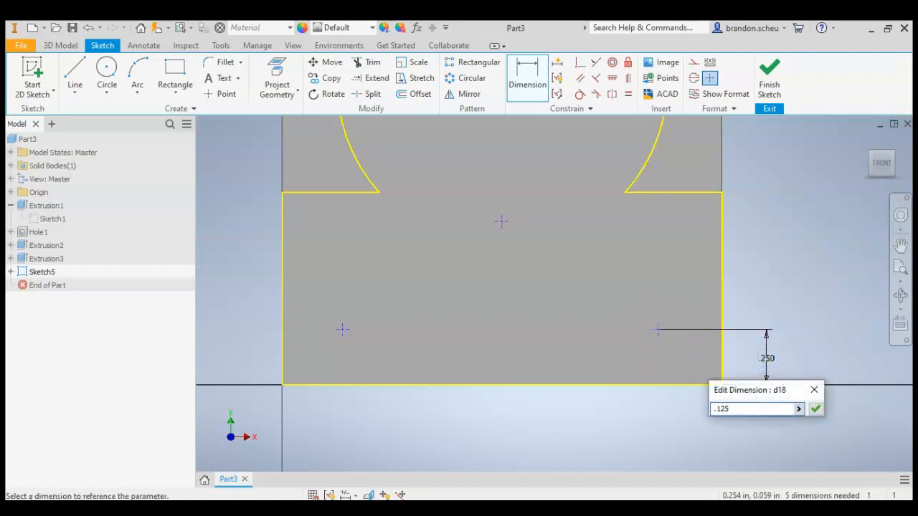
pyautogui.press('Return')
pyautogui.click(672, 361)
pyautogui.click(723, 358)
pyautogui.click(678, 436)
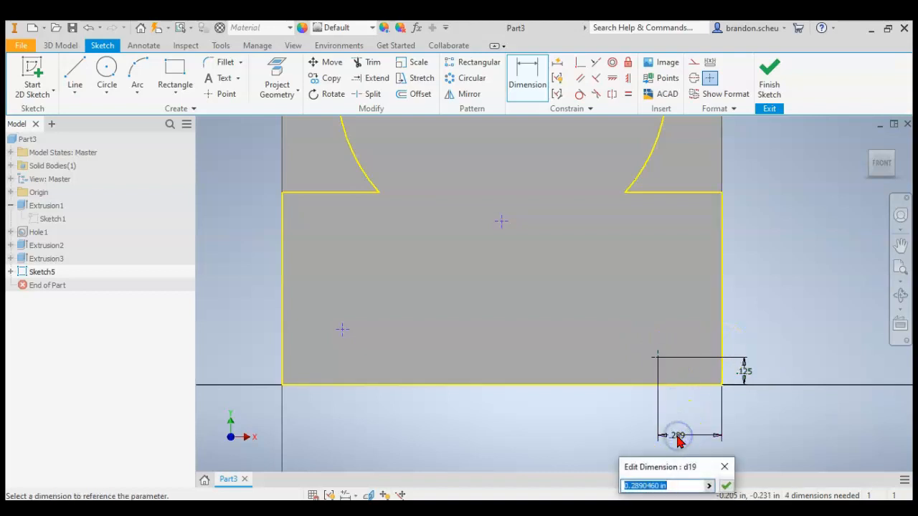
pyautogui.press('Return')
# Dimension the centre point 0.625 in above the face's bottom edge.
pyautogui.click(501, 223)
pyautogui.click(597, 388)
pyautogui.click(774, 283)
pyautogui.write('.625')
pyautogui.press('Return')
# Dimension the lower-left point 0.375 in from the face's left edge and 0.125 in above its bottom edge, then finish the sketch.
pyautogui.click(341, 329)
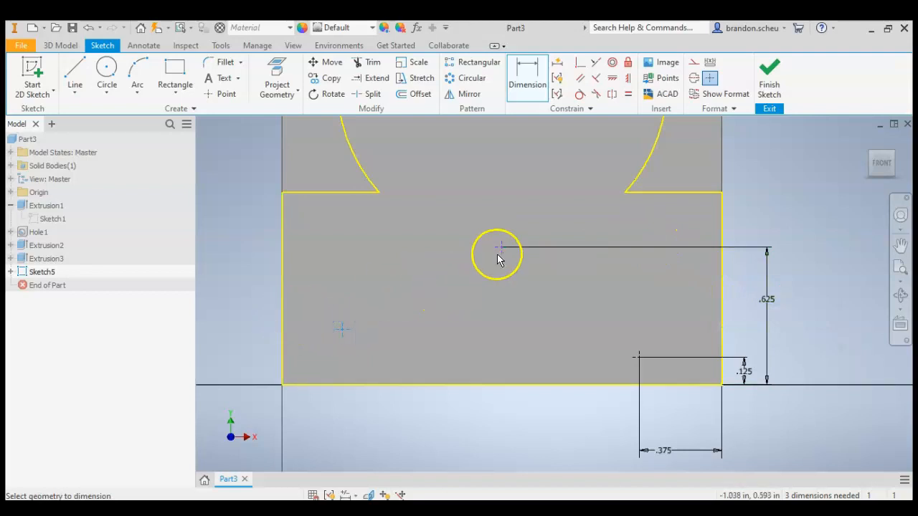
pyautogui.click(284, 315)
pyautogui.click(246, 372)
pyautogui.write('.375')
pyautogui.press('Return')
pyautogui.click(364, 322)
pyautogui.click(373, 384)
pyautogui.click(224, 326)
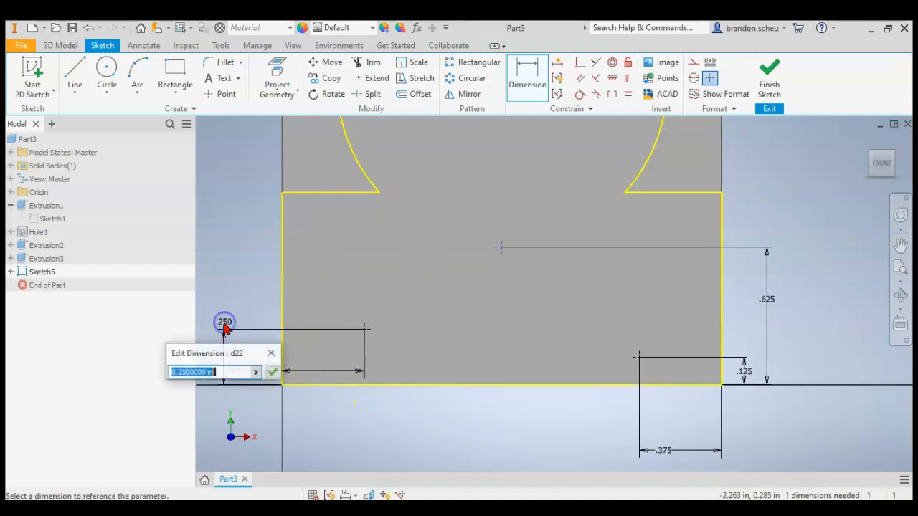
pyautogui.write('.125')
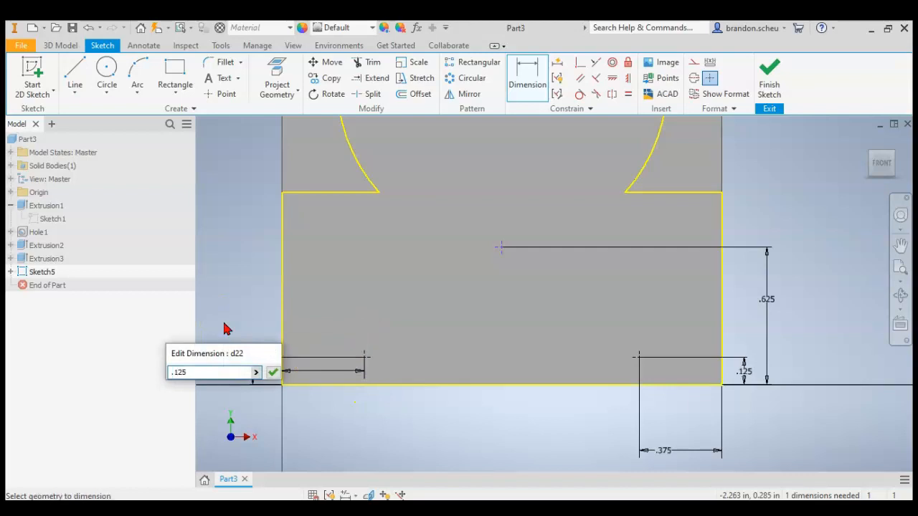
pyautogui.press('Return')
pyautogui.click(769, 75)
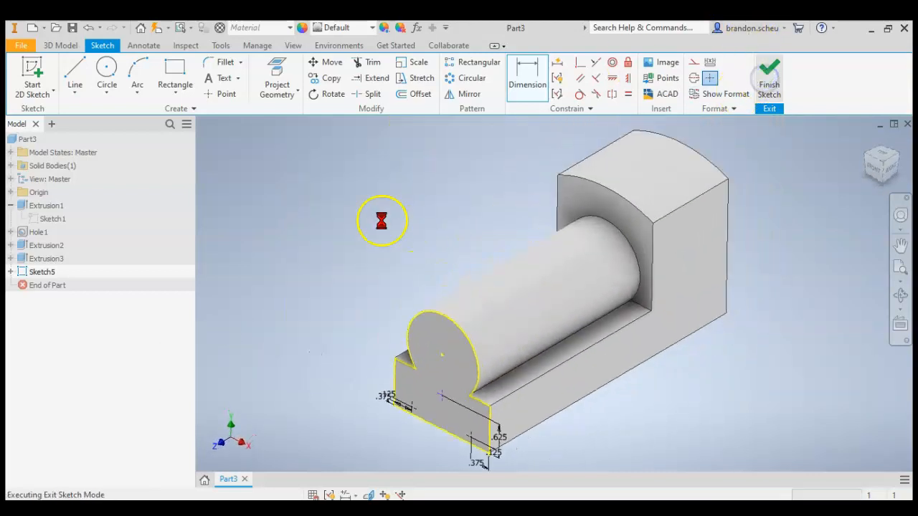
# Start a Hole feature on the three front-face points and check the hole diameter and depth callout in the PDF drawing.
pyautogui.click(277, 79)
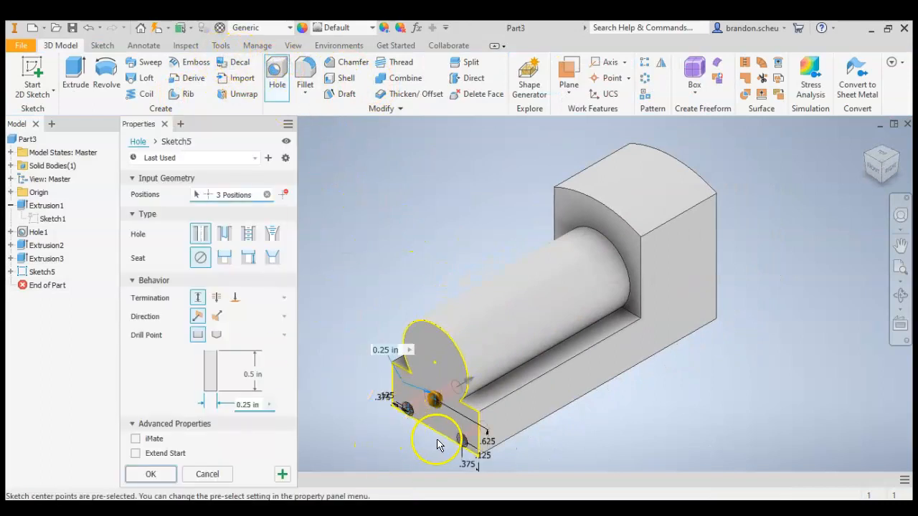
pyautogui.scroll(5, 436, 391)
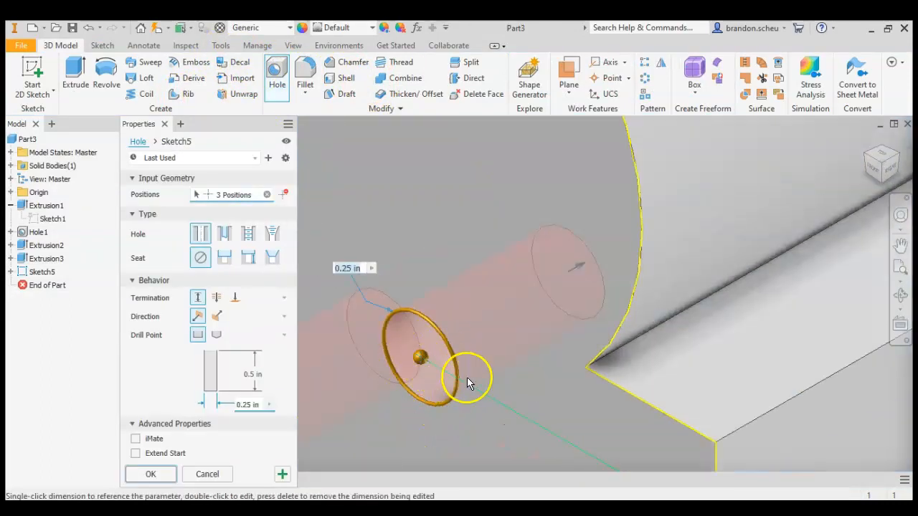
pyautogui.scroll(-5, 466, 377)
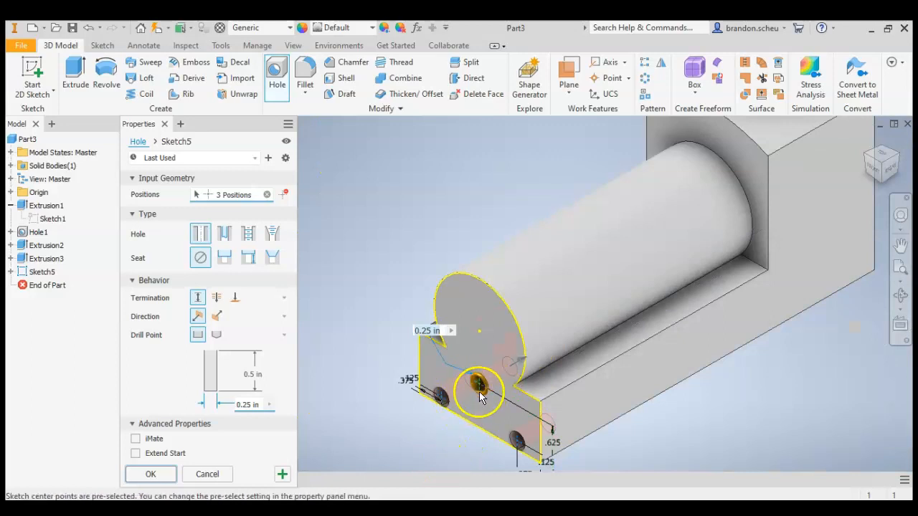
pyautogui.scroll(2, 479, 392)
pyautogui.scroll(2, 492, 380)
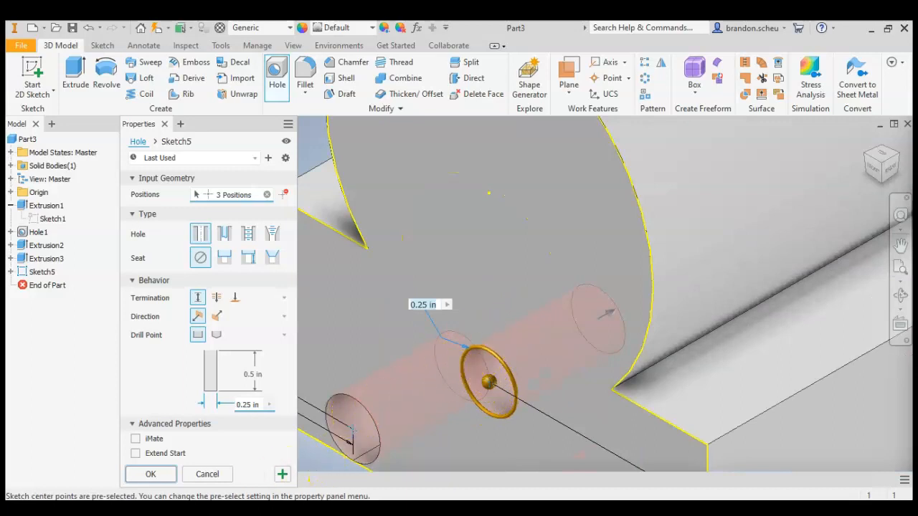
pyautogui.hotkey('alt', 'Tab')
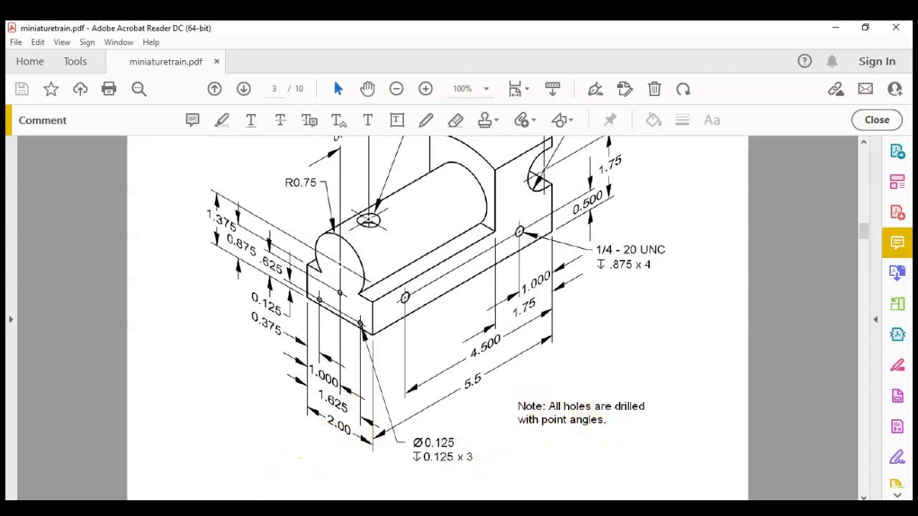
pyautogui.click(211, 451)
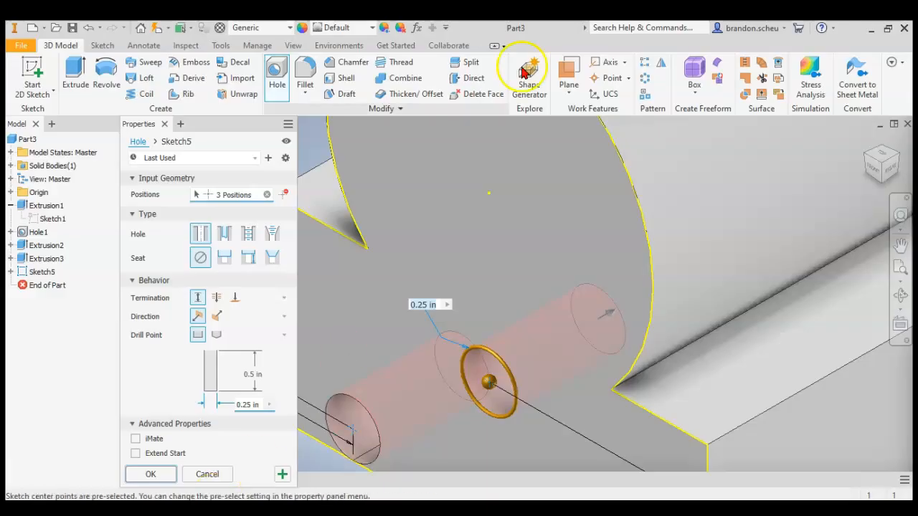
# Create the three front holes with an angled drill point, 0.125 in depth and 0.125 in diameter.
pyautogui.rightClick(541, 87)
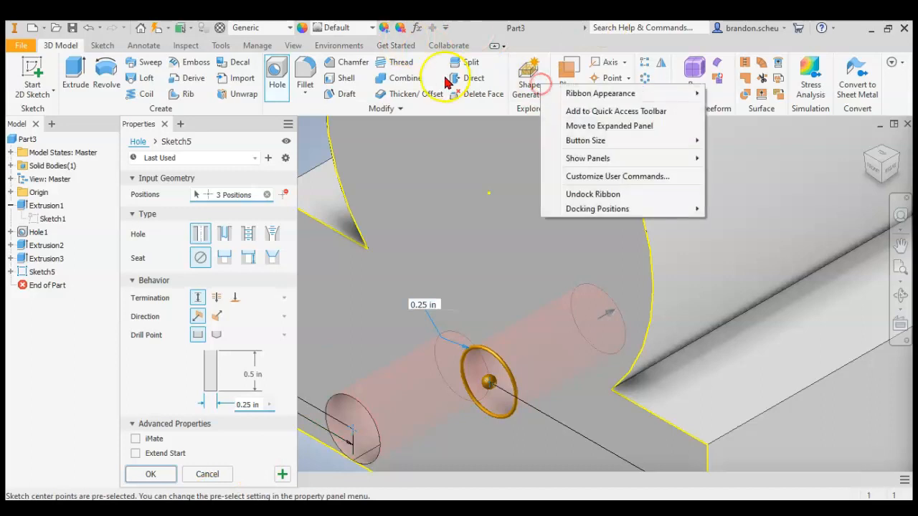
pyautogui.click(221, 215)
pyautogui.click(222, 214)
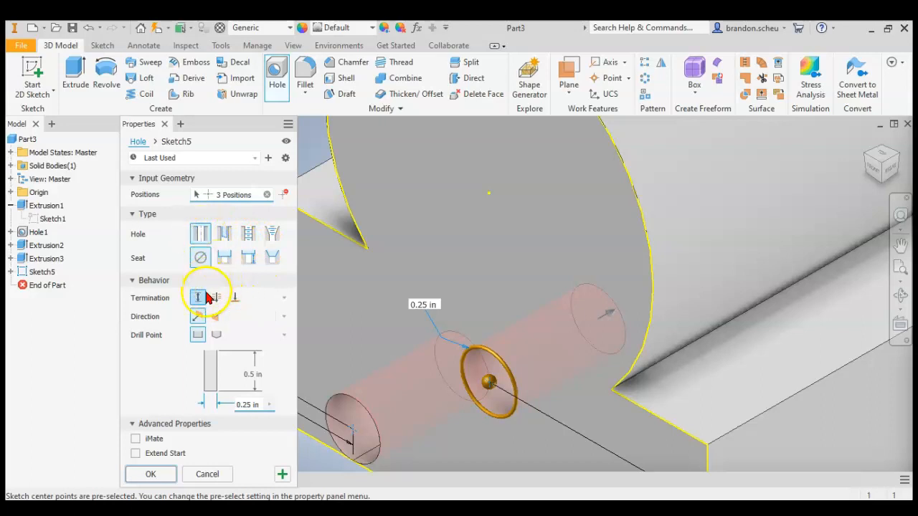
pyautogui.click(216, 337)
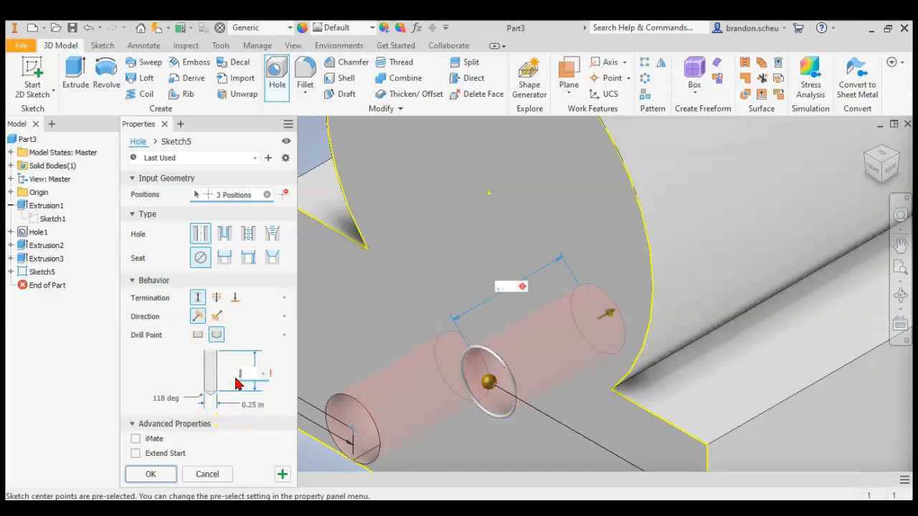
pyautogui.click(251, 400)
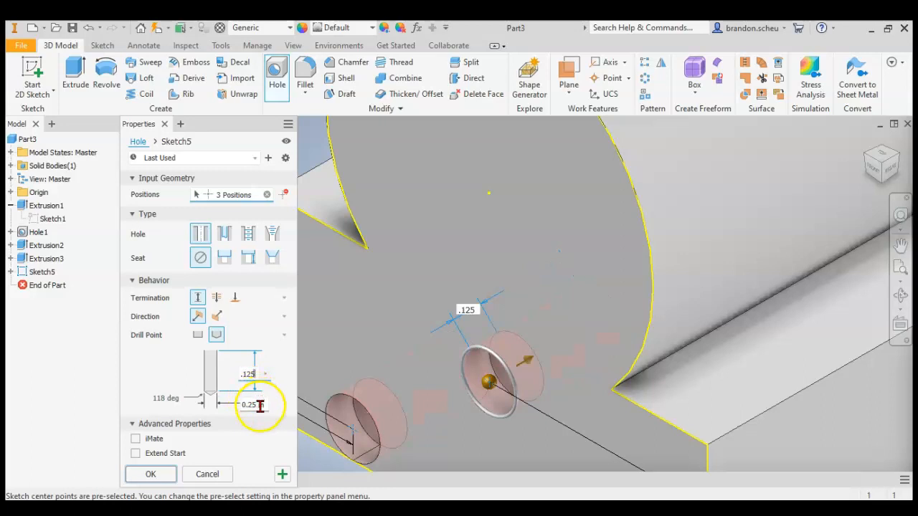
pyautogui.click(259, 406)
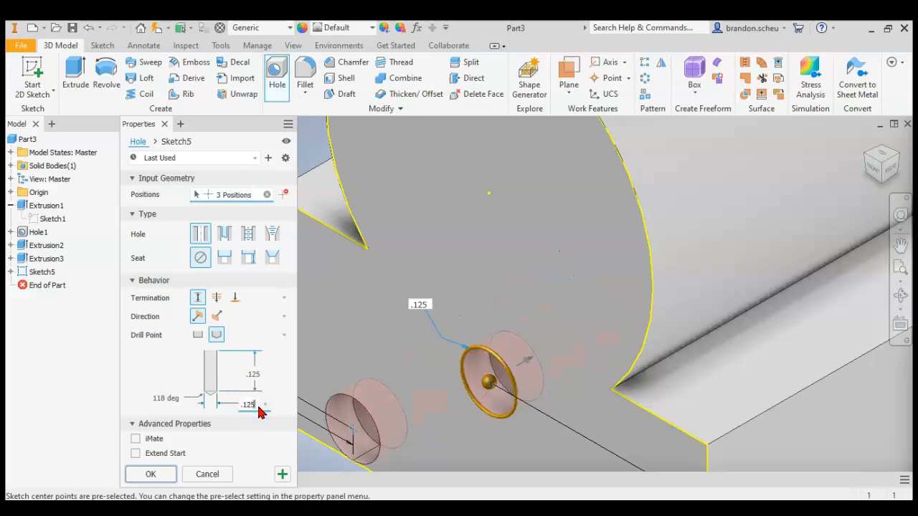
pyautogui.click(201, 435)
pyautogui.click(164, 478)
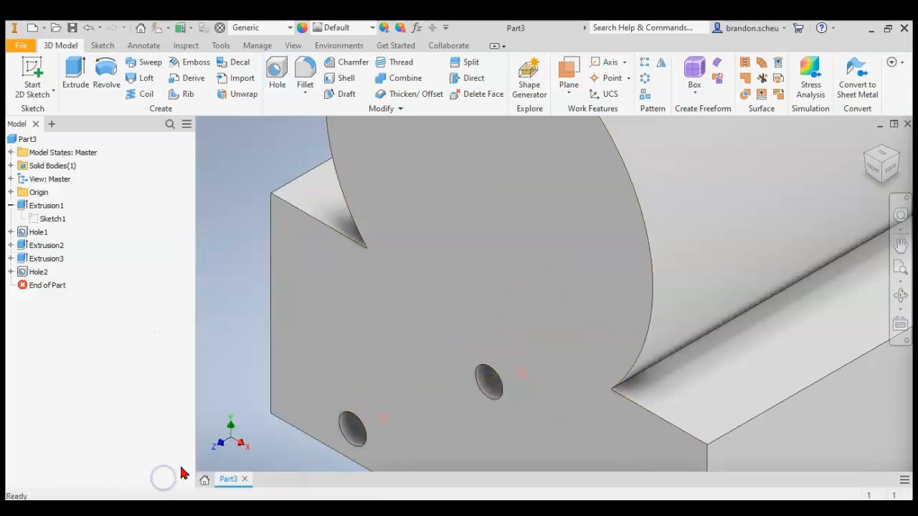
pyautogui.scroll(-7, 416, 211)
pyautogui.scroll(3, 423, 256)
pyautogui.scroll(-5, 311, 315)
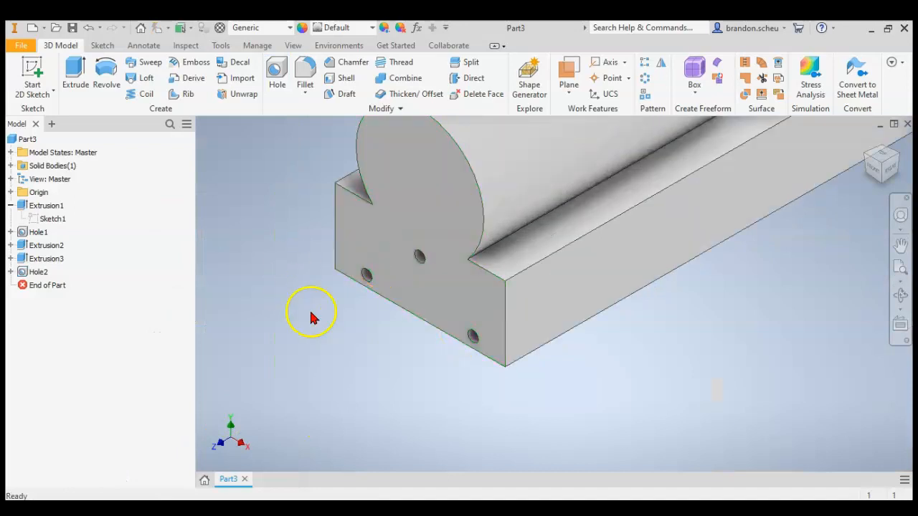
# Start a sketch on the long side face of the train body and project the face outline into it.
pyautogui.scroll(5, 321, 361)
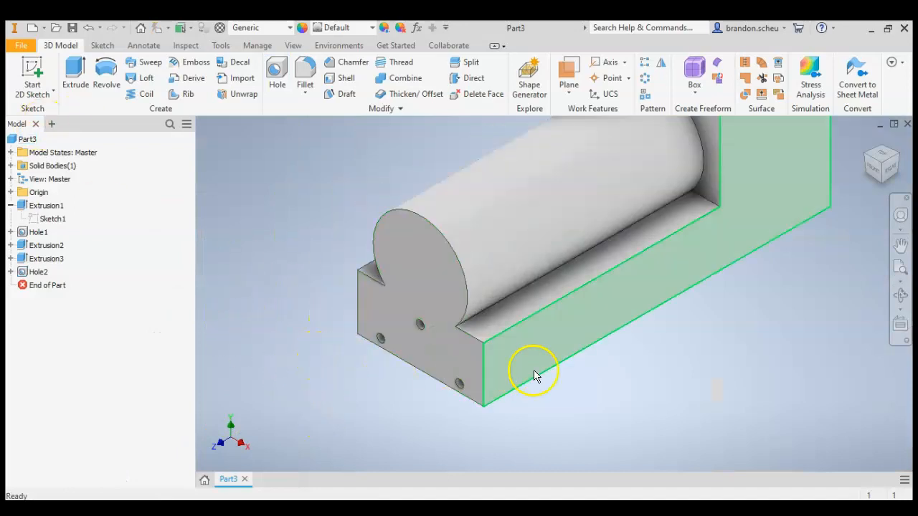
pyautogui.click(32, 72)
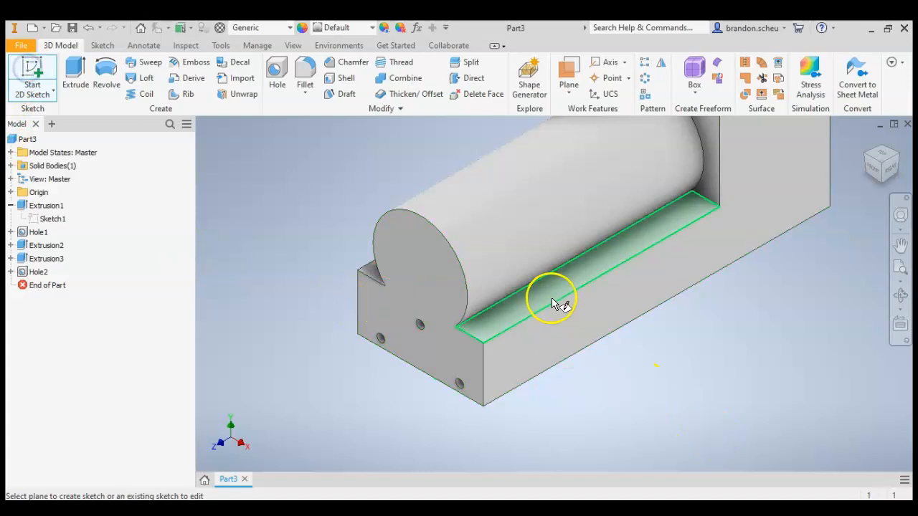
pyautogui.click(567, 336)
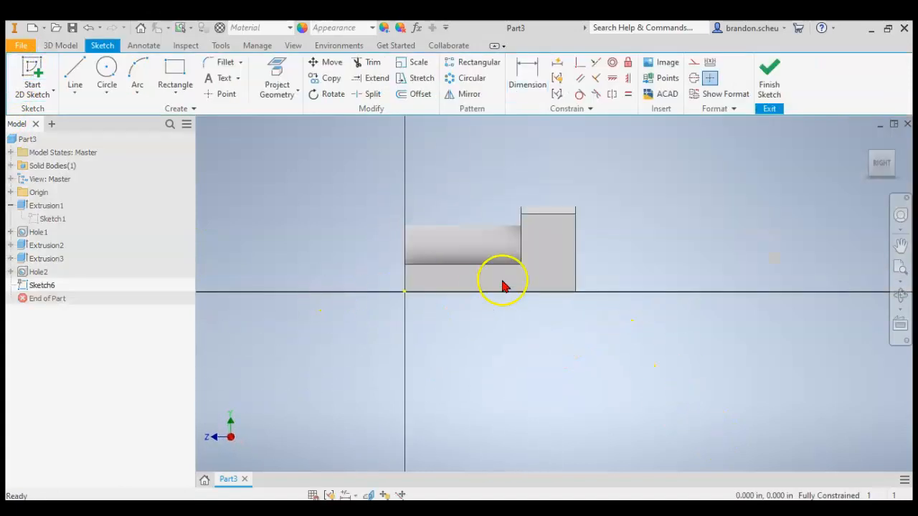
pyautogui.scroll(3, 452, 273)
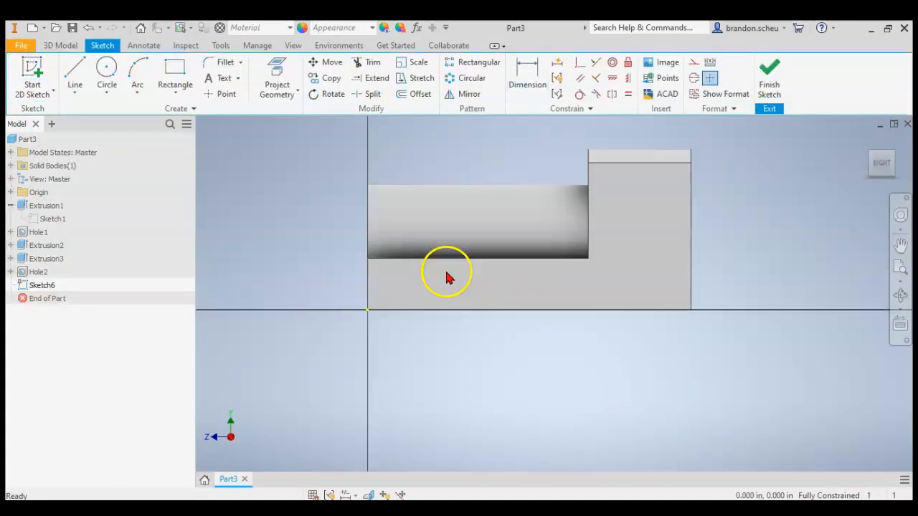
pyautogui.click(272, 75)
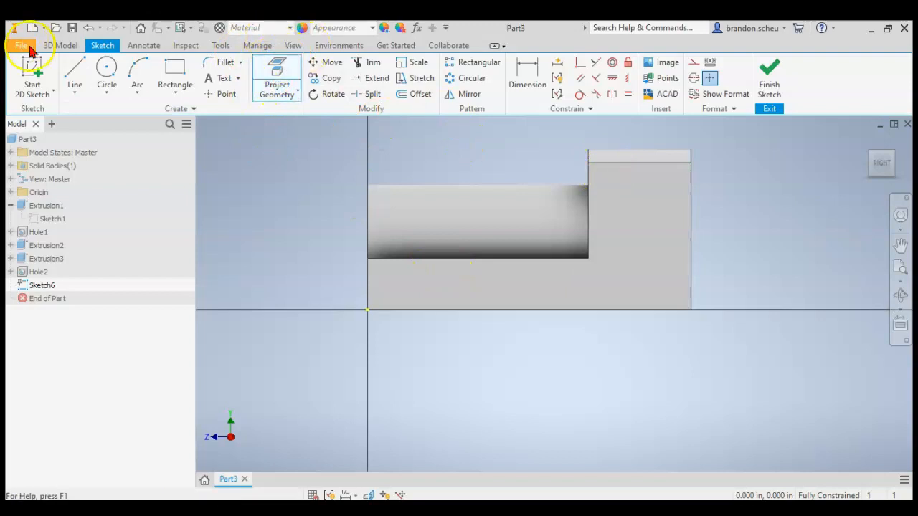
pyautogui.click(621, 240)
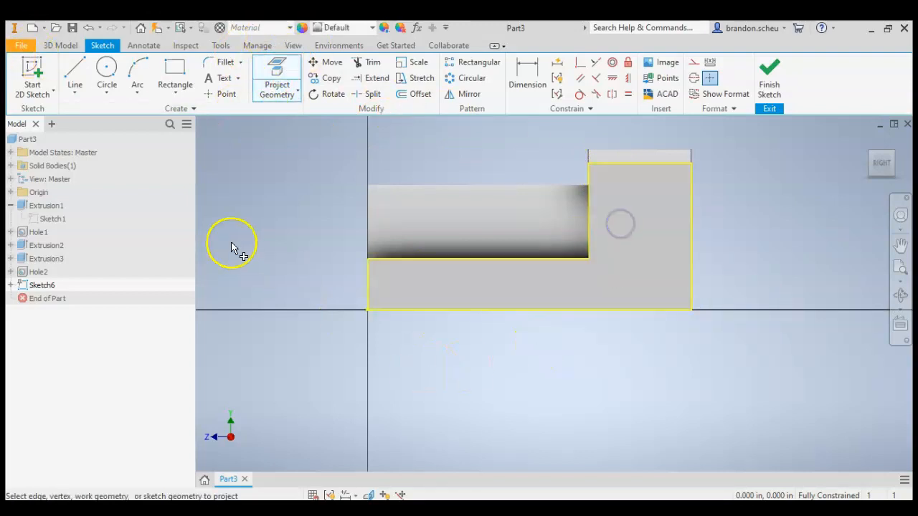
# Place two sketch points on the lower side face, one near the front end and one near the rear end.
pyautogui.click(224, 96)
pyautogui.click(420, 289)
pyautogui.click(665, 290)
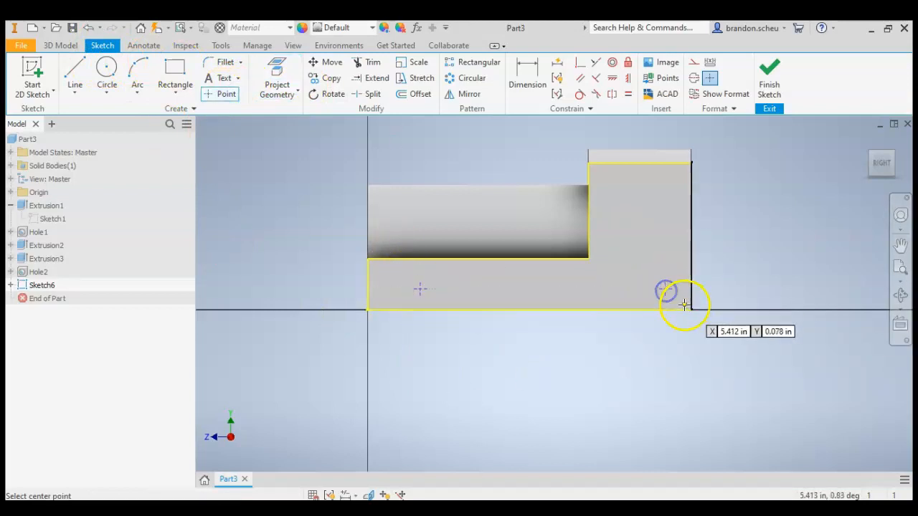
# Dimension the rear point 1 in from the side face's rear edge.
pyautogui.click(526, 77)
pyautogui.scroll(3, 711, 315)
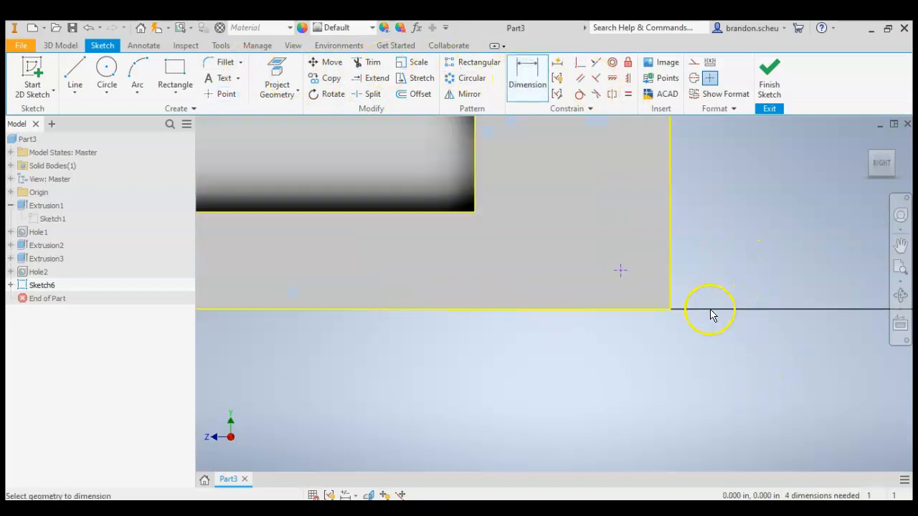
pyautogui.click(620, 271)
pyautogui.click(669, 270)
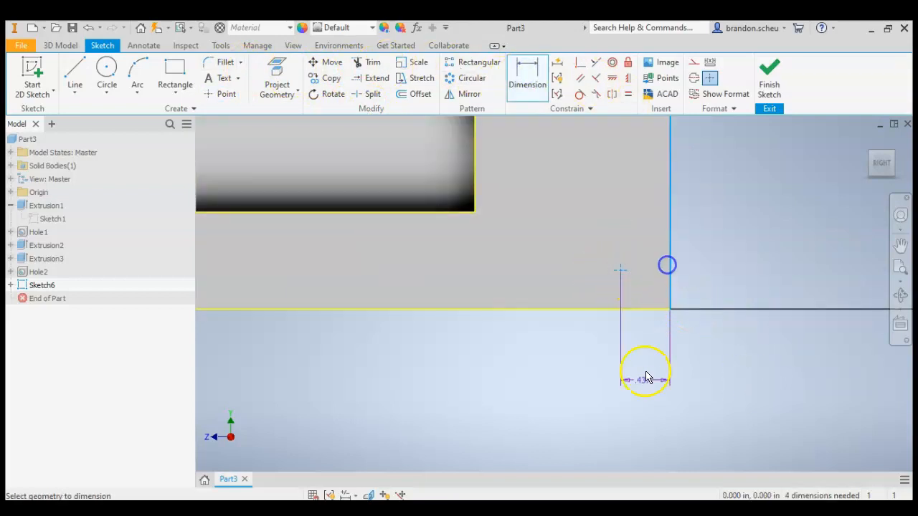
pyautogui.click(645, 391)
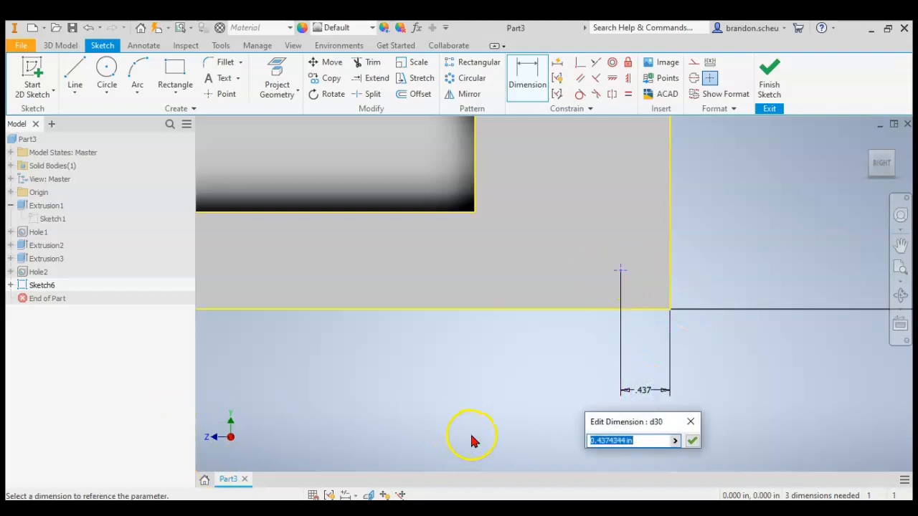
pyautogui.click(691, 422)
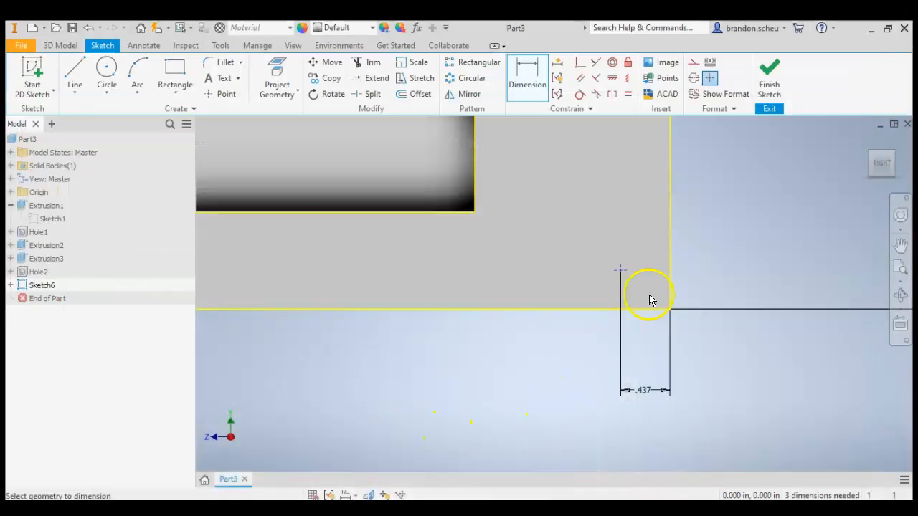
pyautogui.click(660, 400)
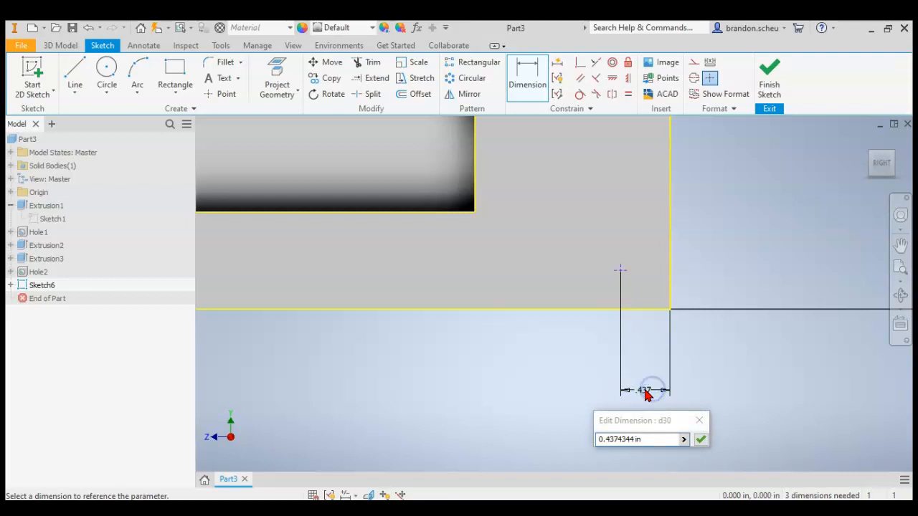
pyautogui.write('1')
pyautogui.press('Return')
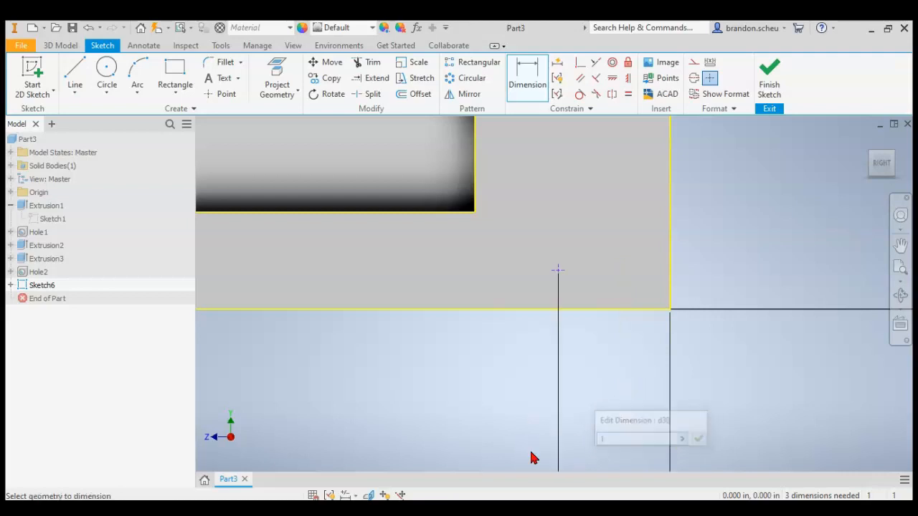
# Dimension the rear point 0.5 in above the side face's bottom edge.
pyautogui.click(577, 309)
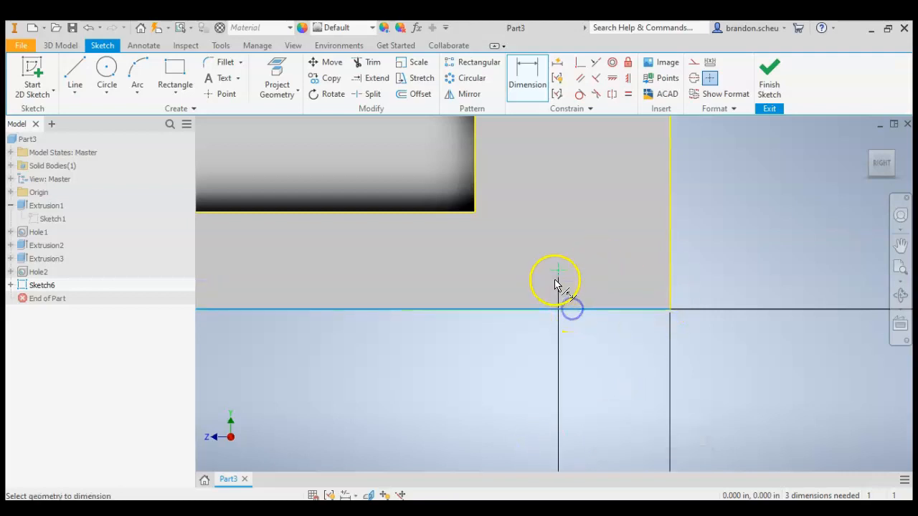
pyautogui.click(557, 274)
pyautogui.click(714, 287)
pyautogui.write('.5')
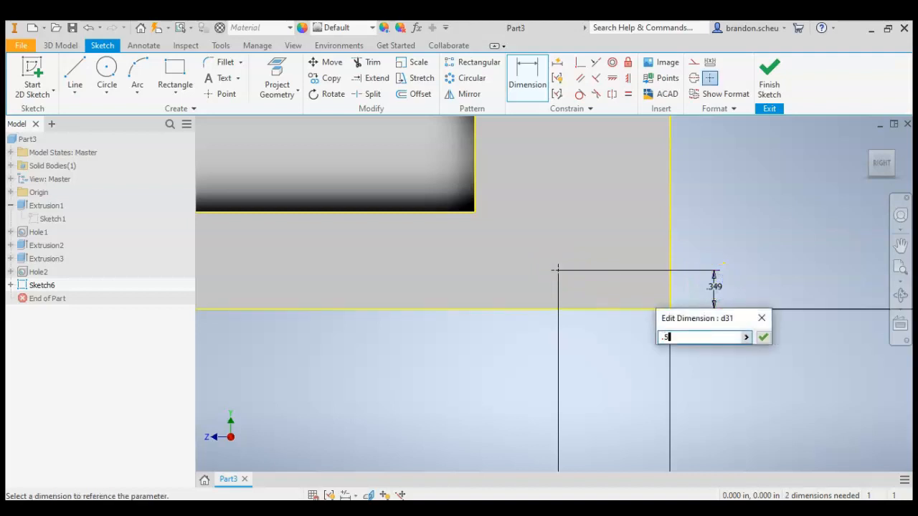
pyautogui.press('Return')
# Dimension the front point 0.5 in above the side face's bottom edge.
pyautogui.scroll(5, 818, 273)
pyautogui.scroll(-3, 593, 266)
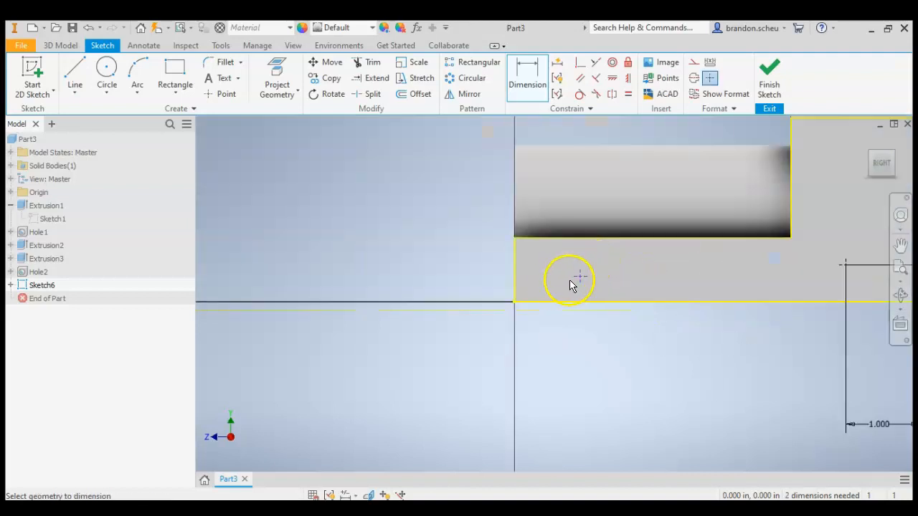
pyautogui.click(581, 304)
pyautogui.click(464, 276)
pyautogui.write('.5')
pyautogui.press('Return')
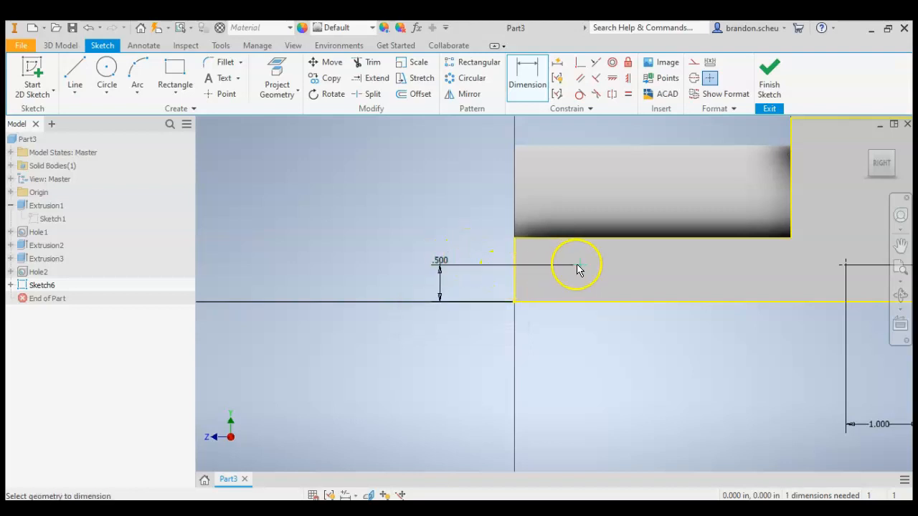
# Dimension the front point 4.5 in from the side face's rear edge, then finish the sketch.
pyautogui.scroll(-2, 565, 287)
pyautogui.click(746, 280)
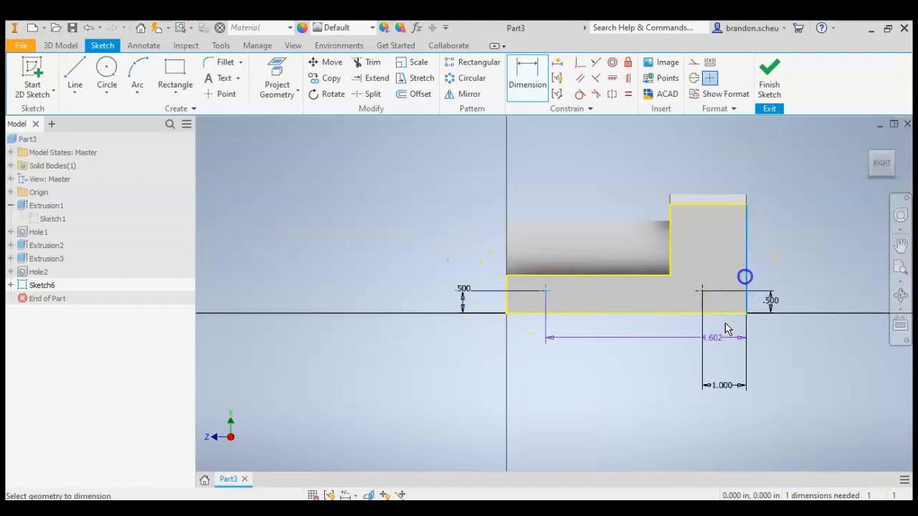
pyautogui.click(644, 367)
pyautogui.write('4.5')
pyautogui.press('Return')
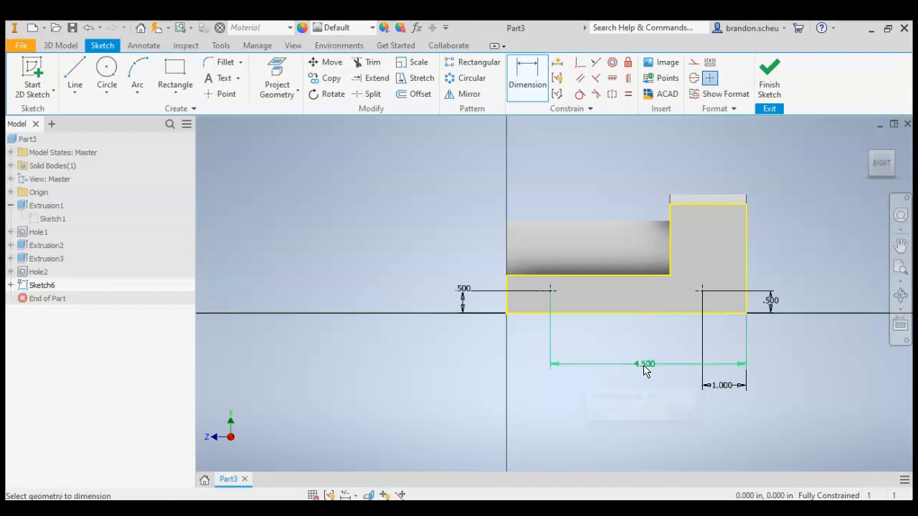
pyautogui.click(769, 72)
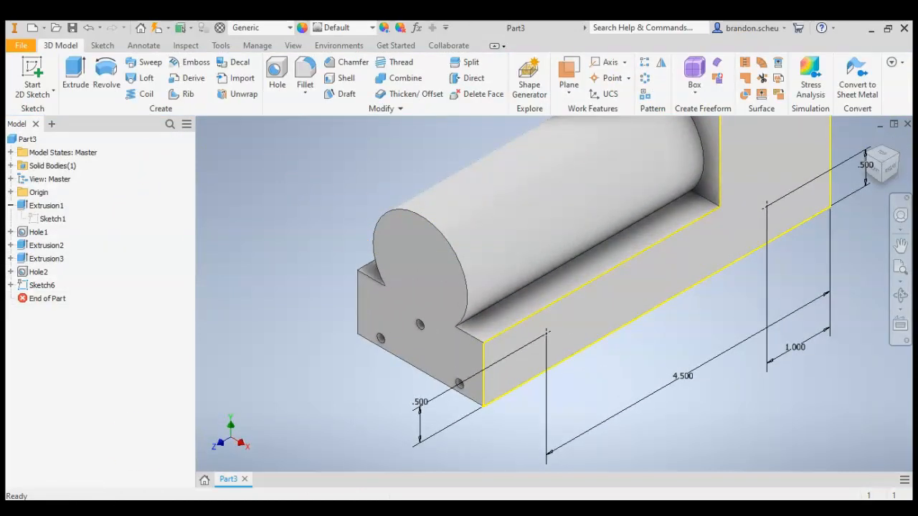
# Check the side-hole callout in the PDF drawing in Acrobat Reader, then start a tapped Hole feature on the two side-face points in Inventor.
pyautogui.hotkey('alt', 'Tab')
pyautogui.scroll(1, 573, 310)
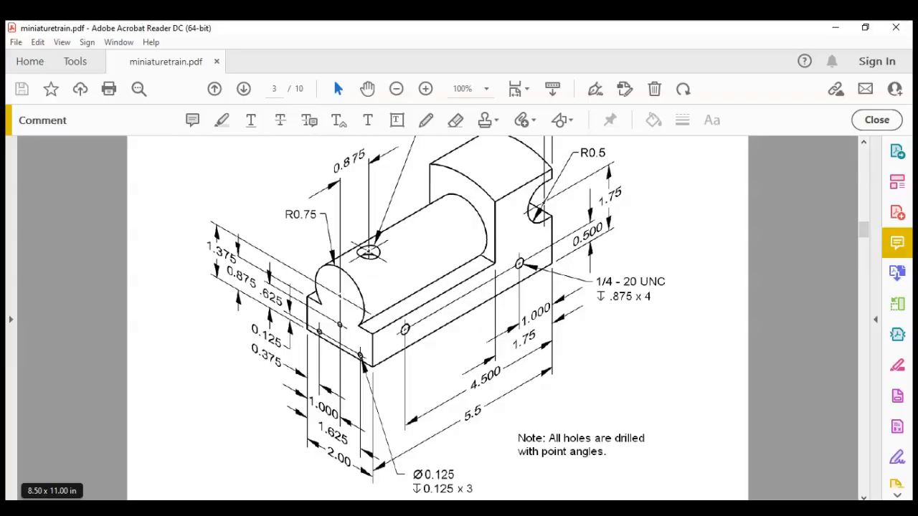
pyautogui.hotkey('alt', 'Tab')
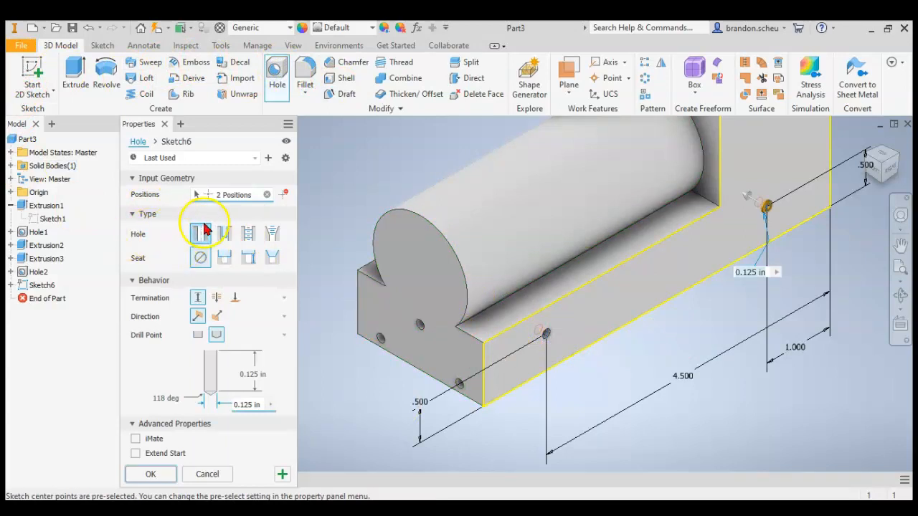
pyautogui.click(248, 237)
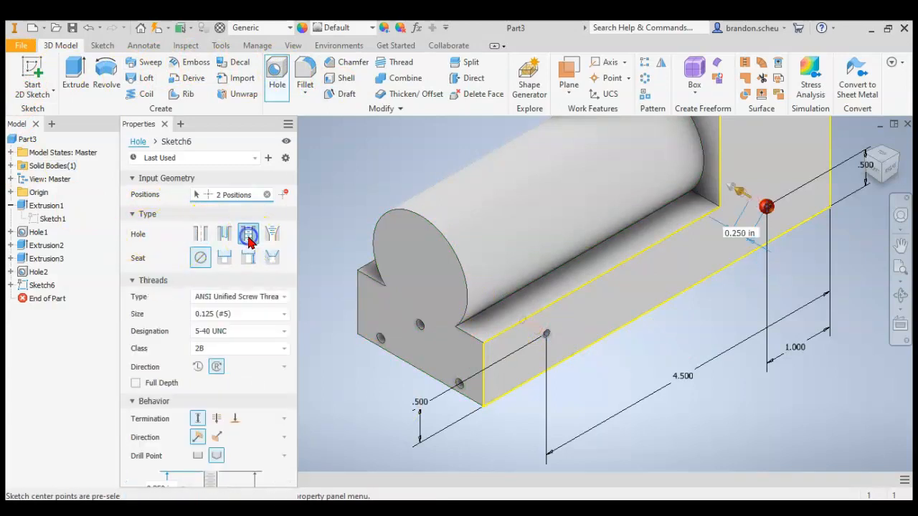
# Set the tapped holes' thread size to 0.25 and the designation to 1/4-20 UNC.
pyautogui.click(239, 315)
pyautogui.scroll(-3, 230, 368)
pyautogui.scroll(3, 230, 345)
pyautogui.click(239, 303)
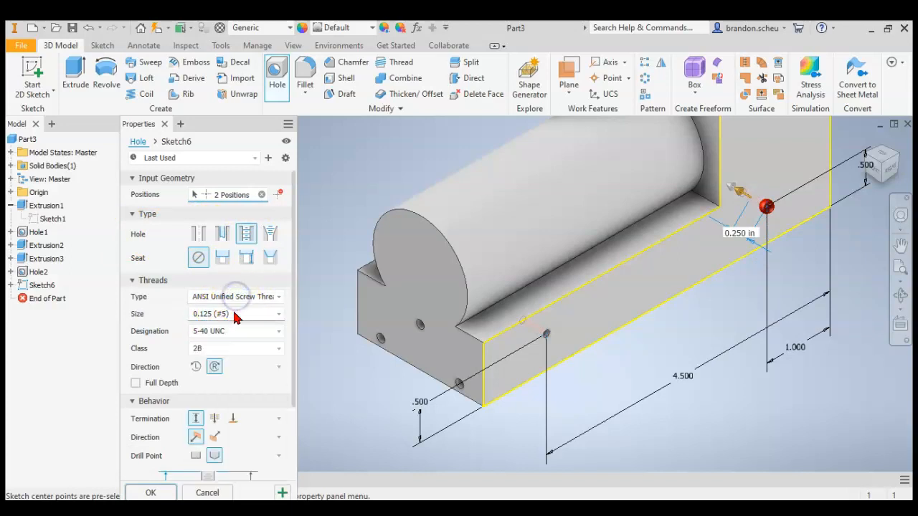
pyautogui.click(221, 334)
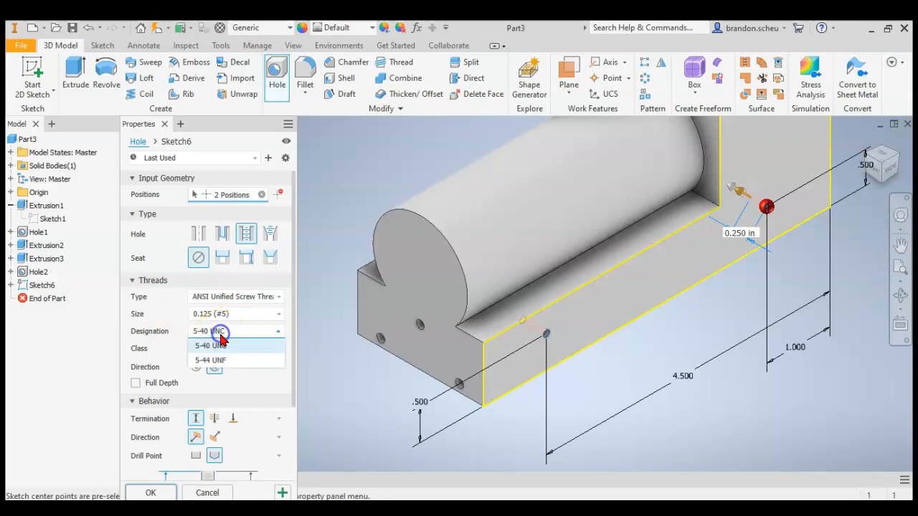
pyautogui.click(222, 314)
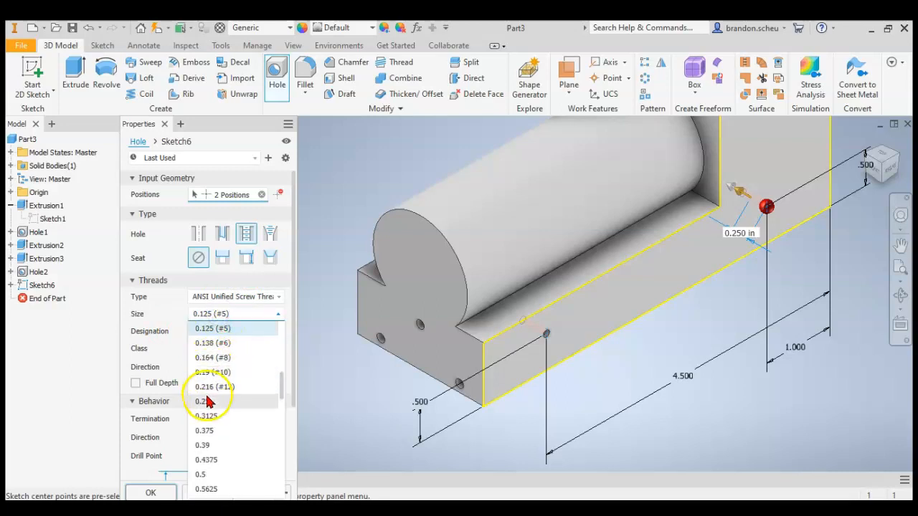
pyautogui.click(207, 393)
pyautogui.click(226, 331)
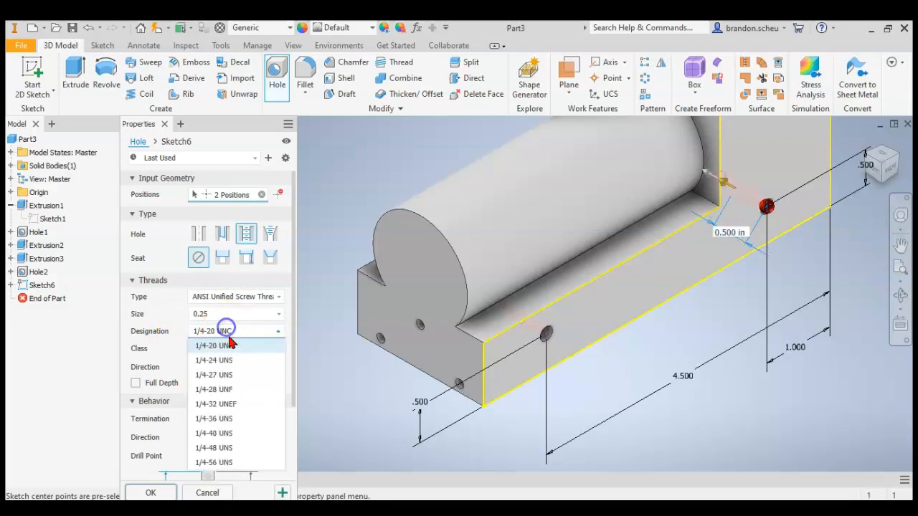
pyautogui.click(213, 347)
# Set the drilled depth of the tapped holes to 0.875 in and create both side holes.
pyautogui.scroll(-3, 259, 387)
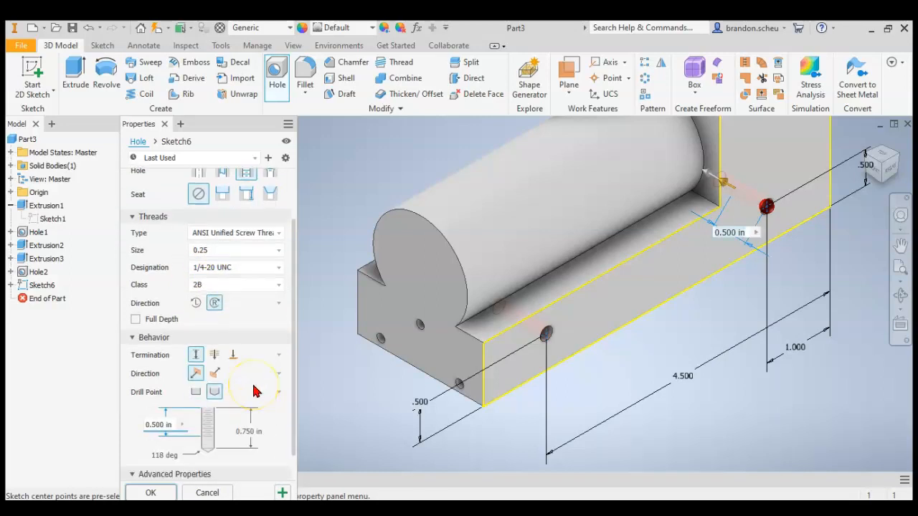
pyautogui.scroll(-2, 254, 390)
pyautogui.click(246, 400)
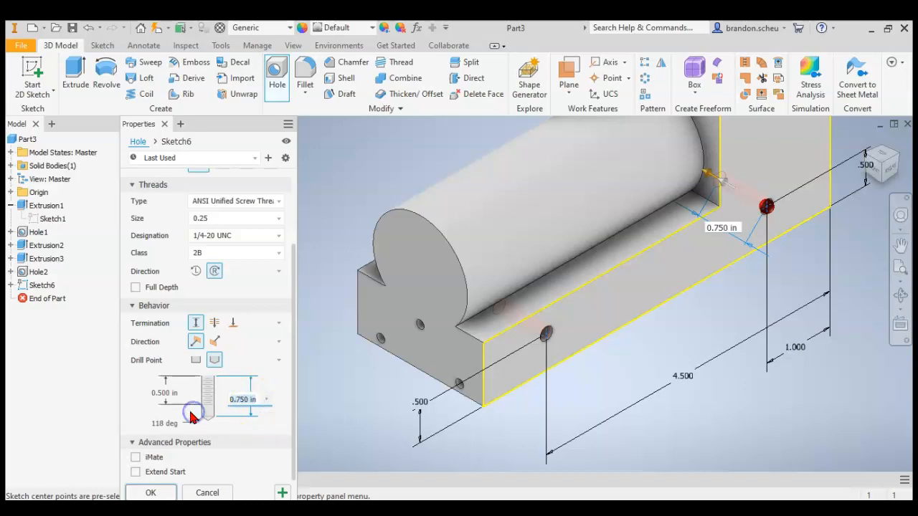
pyautogui.click(149, 493)
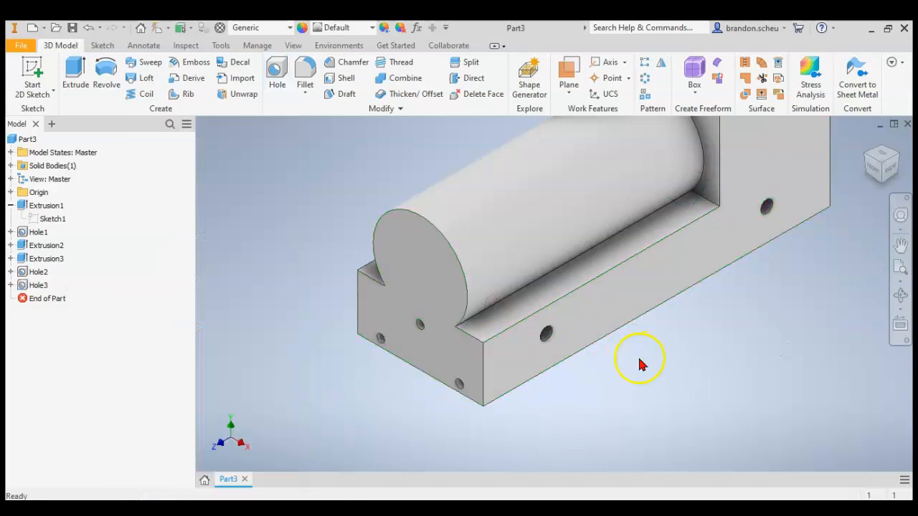
# Inspect the thread inside the rear tapped hole, then turn the model to show its opposite side face.
pyautogui.scroll(5, 768, 215)
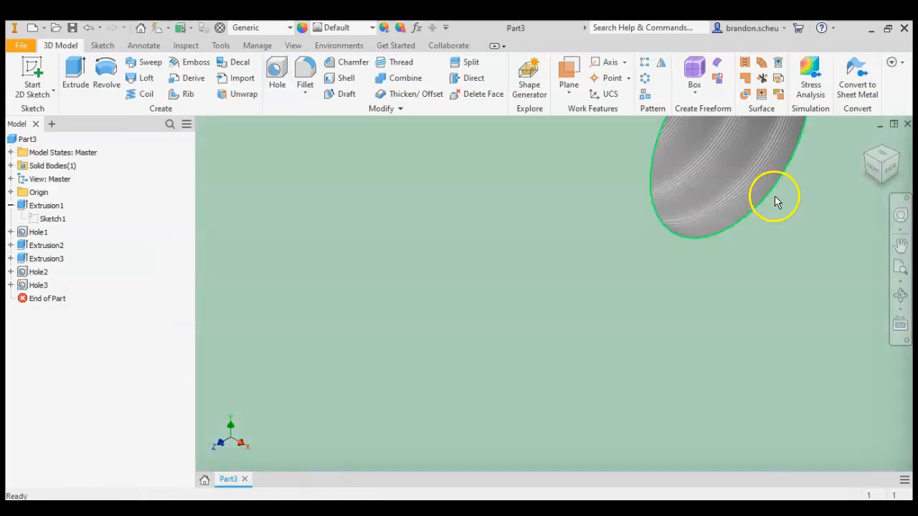
pyautogui.scroll(-4, 727, 301)
pyautogui.scroll(6, 746, 248)
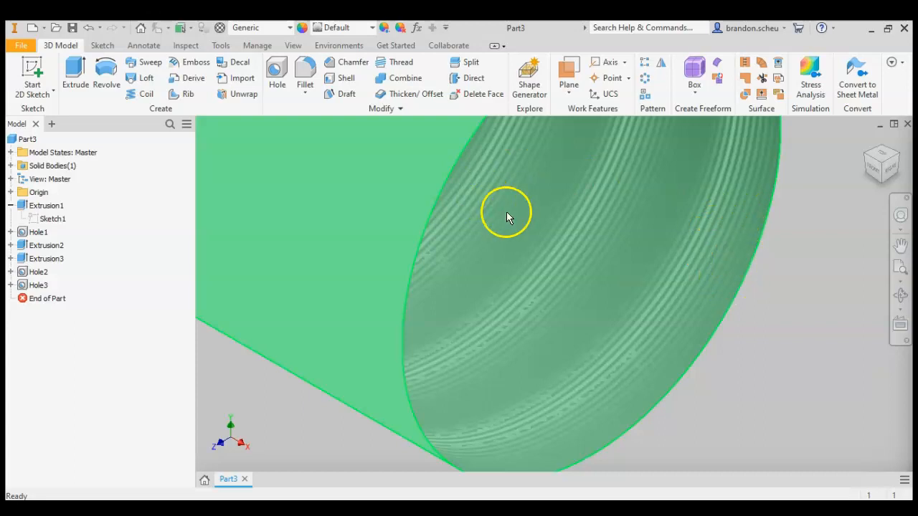
pyautogui.scroll(-5, 541, 239)
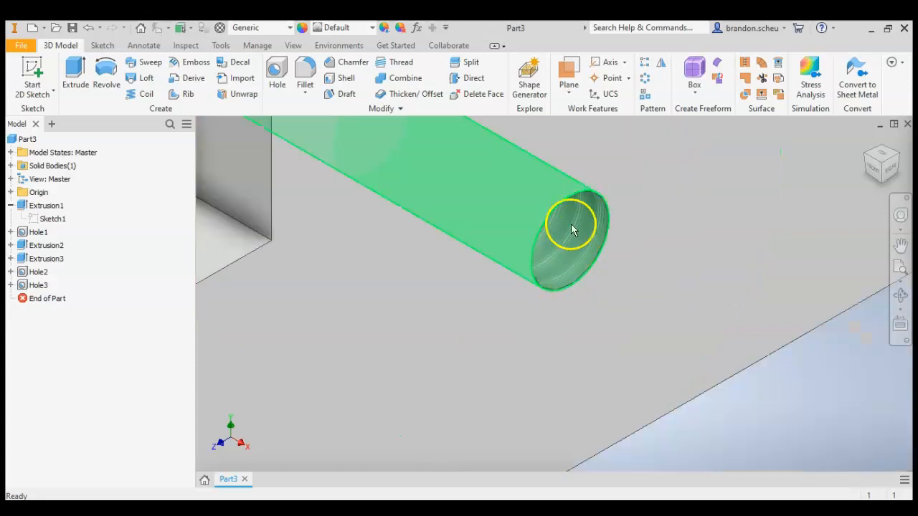
pyautogui.scroll(-5, 572, 269)
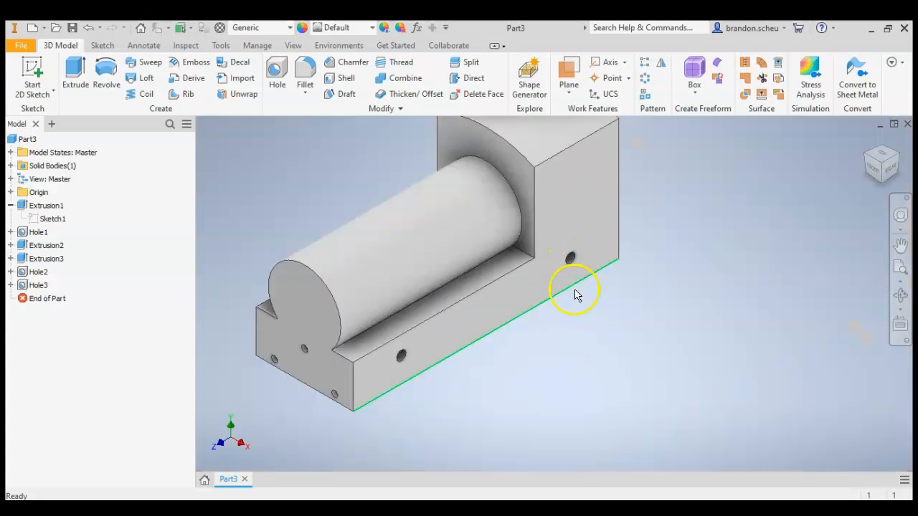
pyautogui.click(863, 155)
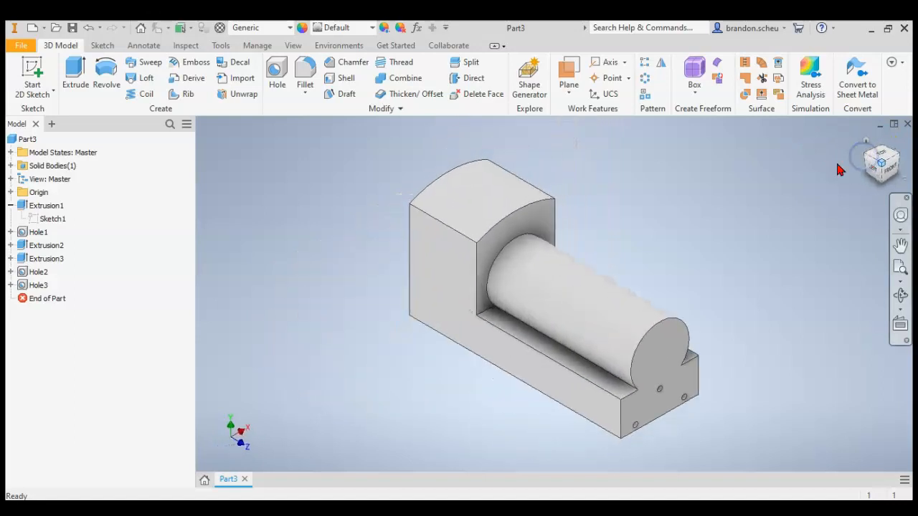
# Sketch on the undrilled side face and project the two tapped-hole circles from the opposite side onto it.
pyautogui.click(23, 72)
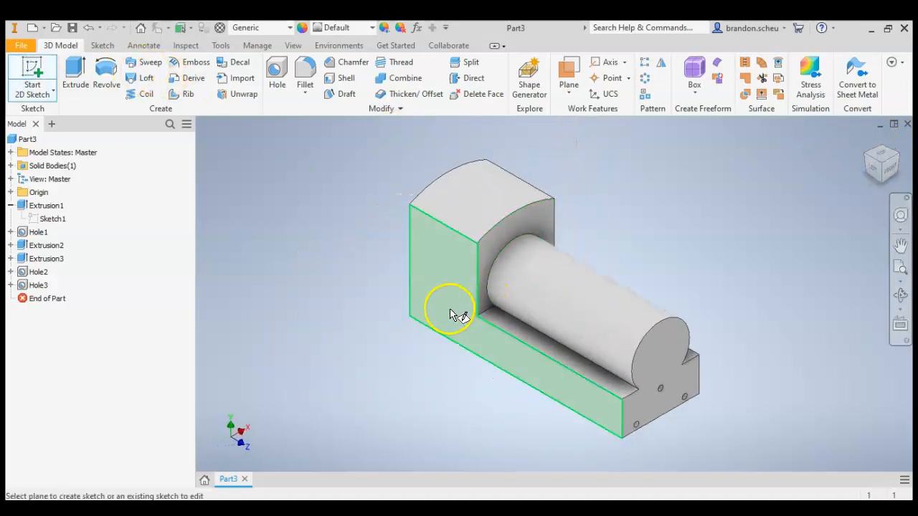
pyautogui.click(450, 307)
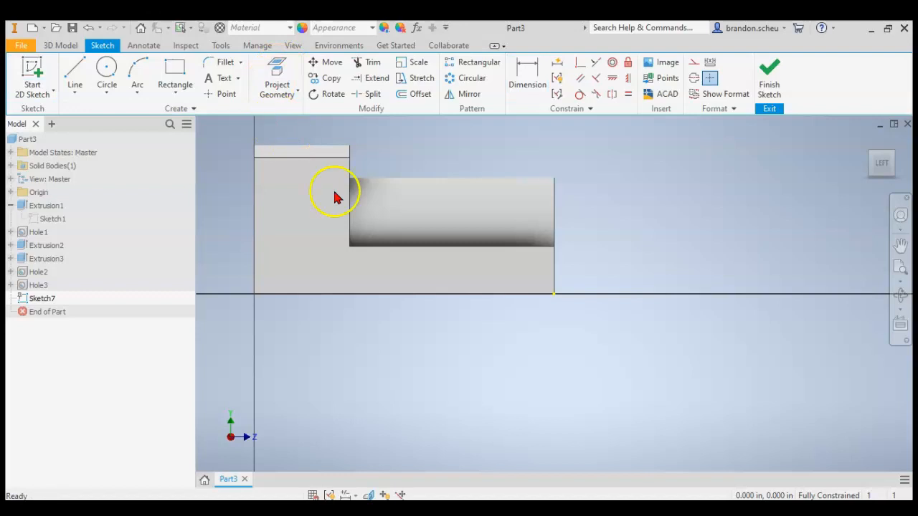
pyautogui.click(274, 74)
pyautogui.click(307, 269)
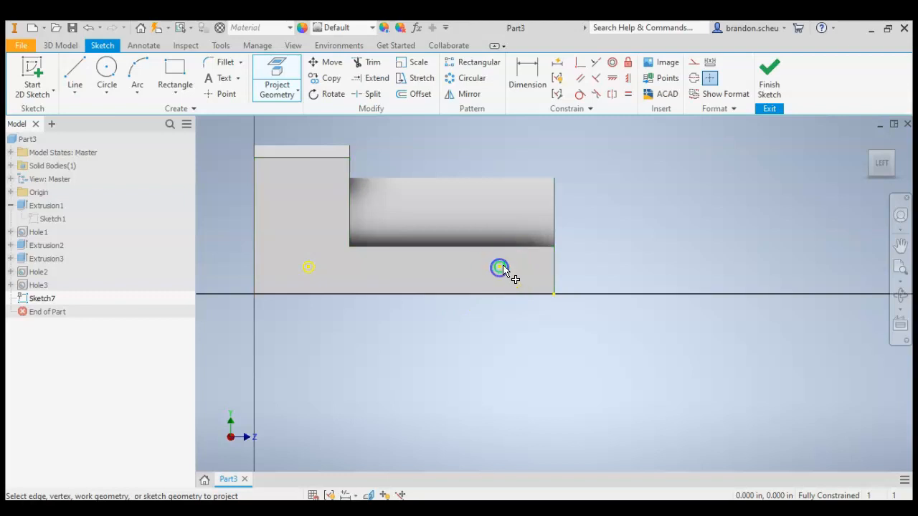
pyautogui.click(500, 269)
pyautogui.click(769, 72)
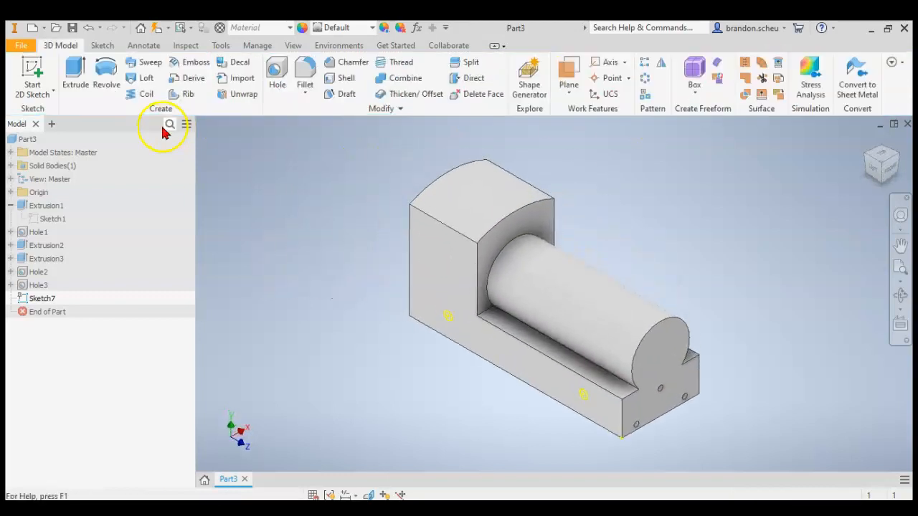
# Create 1/4-20 UNC tapped holes, 0.875 in deep with 0.5 in thread depth, at both projected circle centres.
pyautogui.click(276, 70)
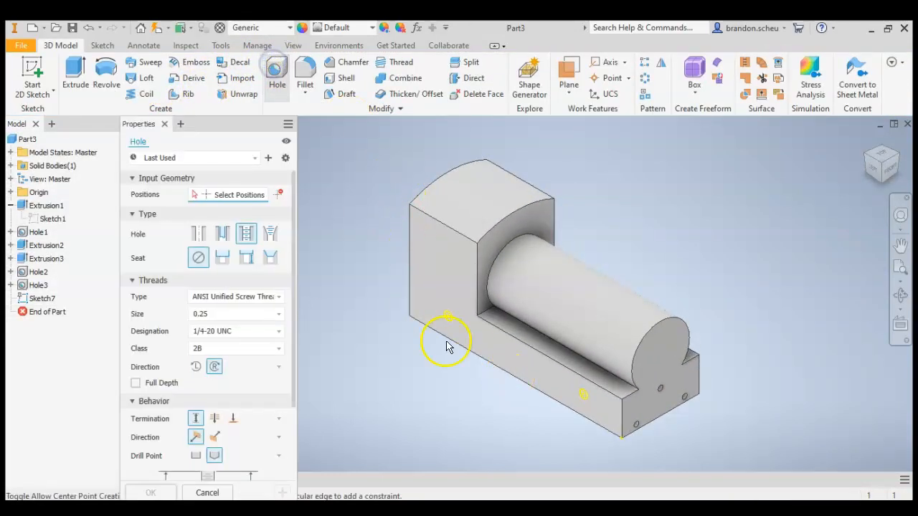
pyautogui.scroll(5, 444, 334)
pyautogui.click(464, 305)
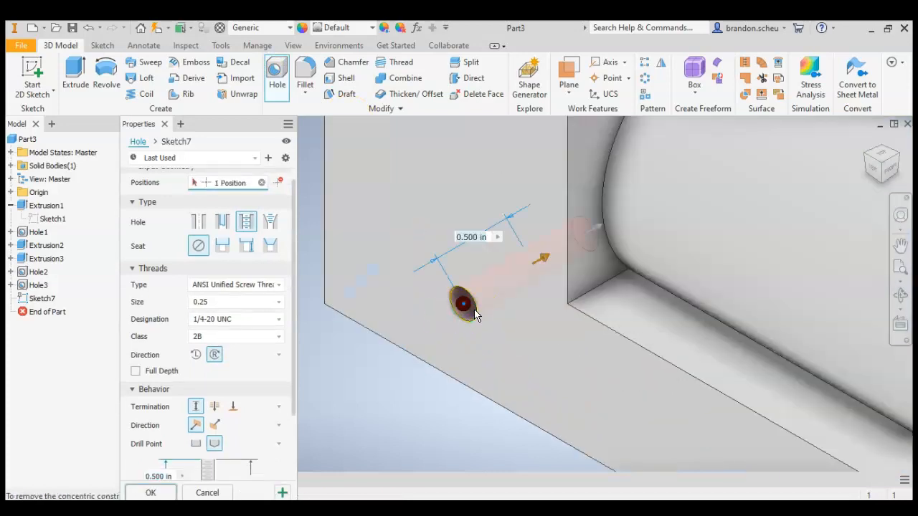
pyautogui.scroll(-5, 406, 222)
pyautogui.scroll(5, 598, 352)
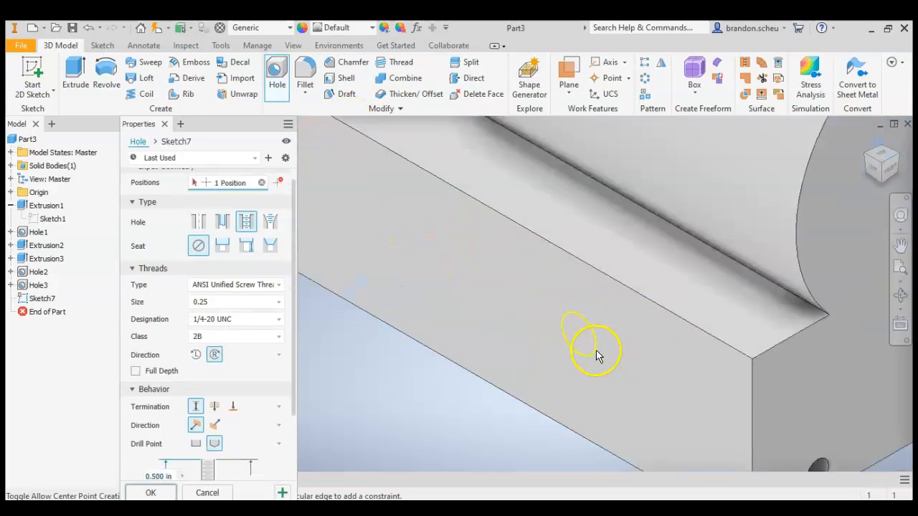
pyautogui.click(579, 337)
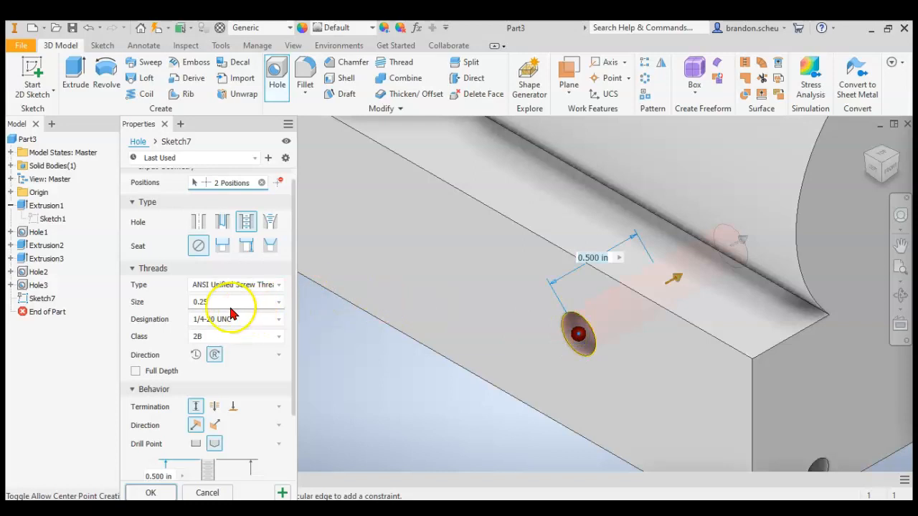
pyautogui.scroll(-3, 237, 391)
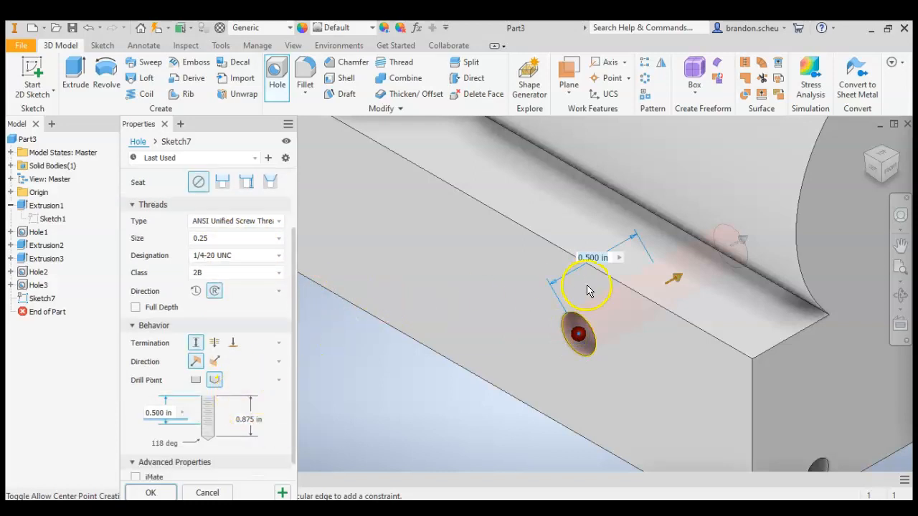
pyautogui.scroll(-4, 464, 357)
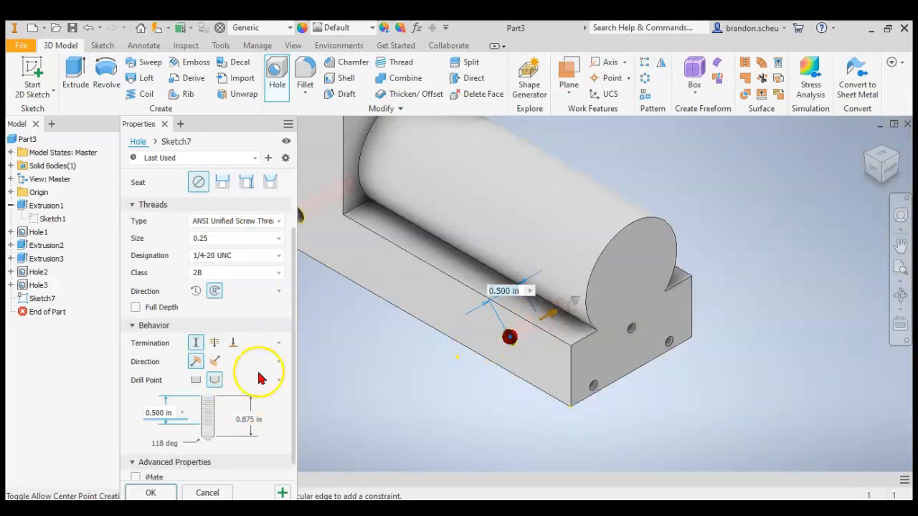
pyautogui.click(154, 493)
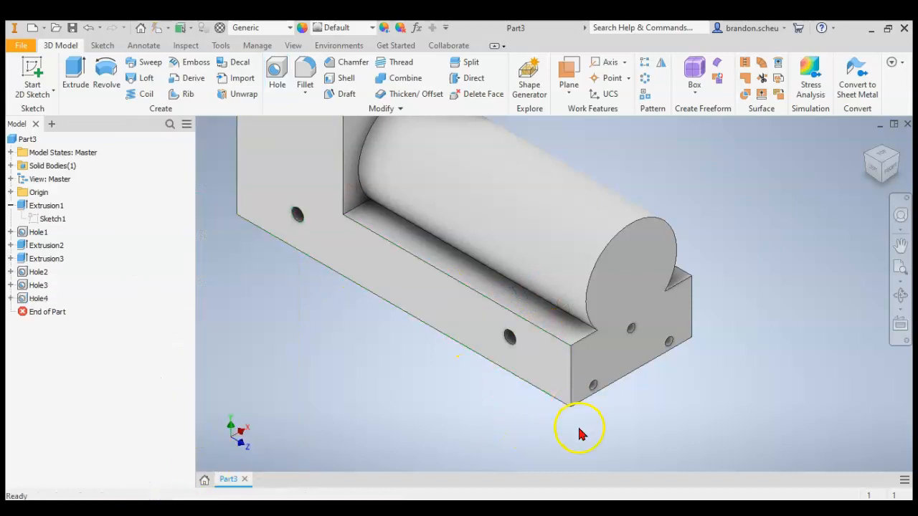
# Turn the model to the other side face with tapped holes and start a 2D sketch on that face.
pyautogui.scroll(-4, 469, 365)
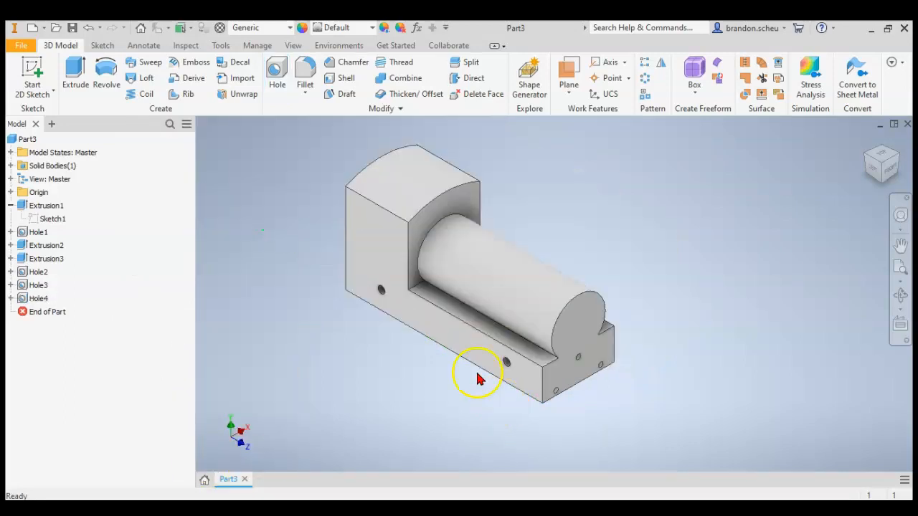
pyautogui.click(901, 154)
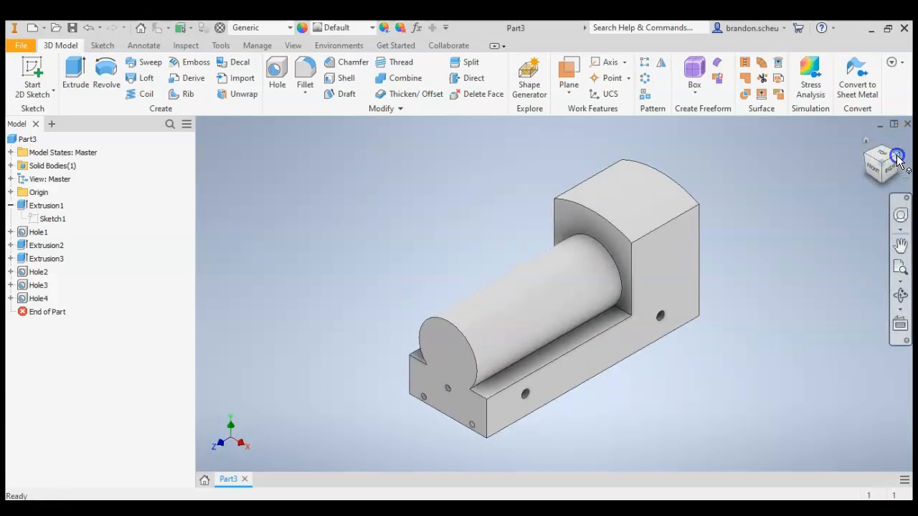
pyautogui.click(897, 157)
pyautogui.click(582, 378)
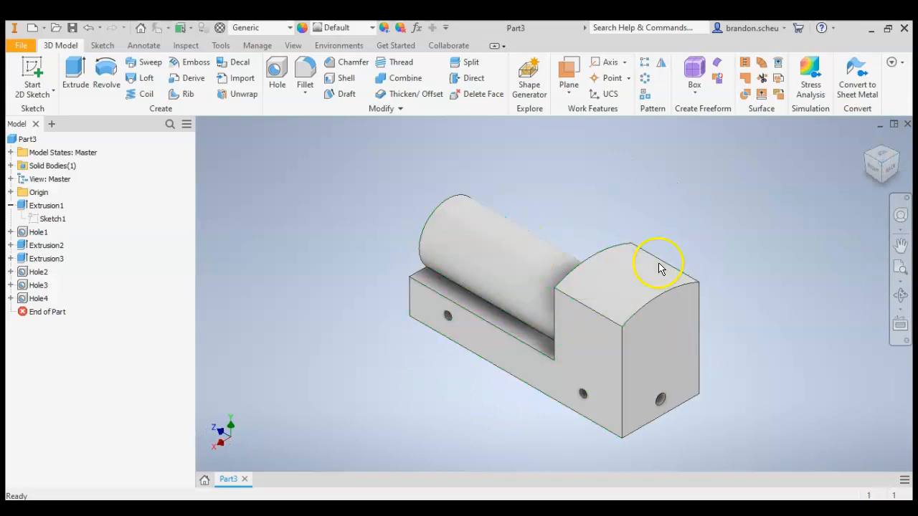
pyautogui.click(23, 79)
pyautogui.click(608, 350)
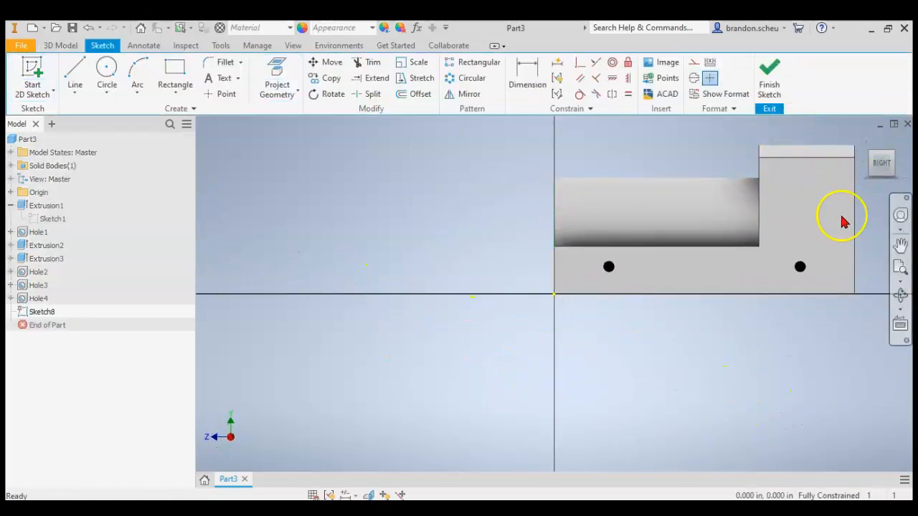
# Switch to Acrobat Reader and check the rear cab cutout's radius and position dimensions in the train drawing.
pyautogui.hotkey('alt', 'Tab')
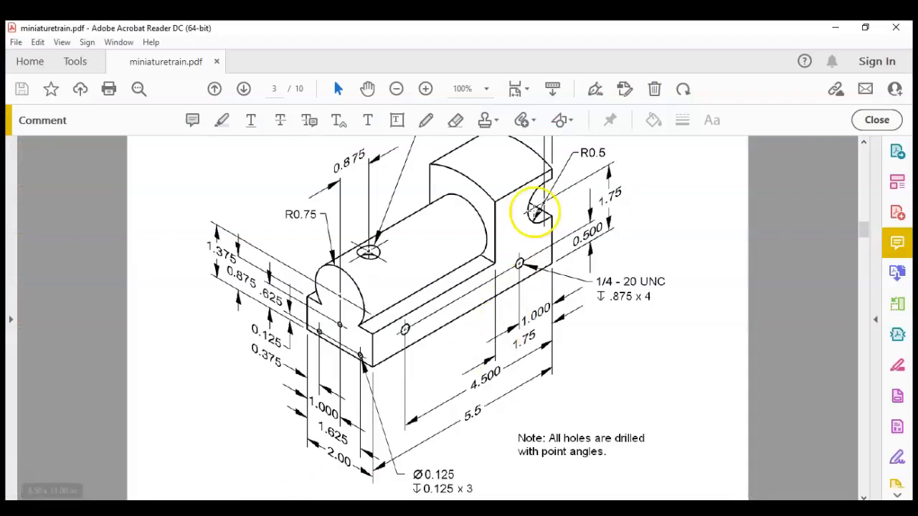
pyautogui.scroll(1, 559, 257)
pyautogui.scroll(1, 560, 256)
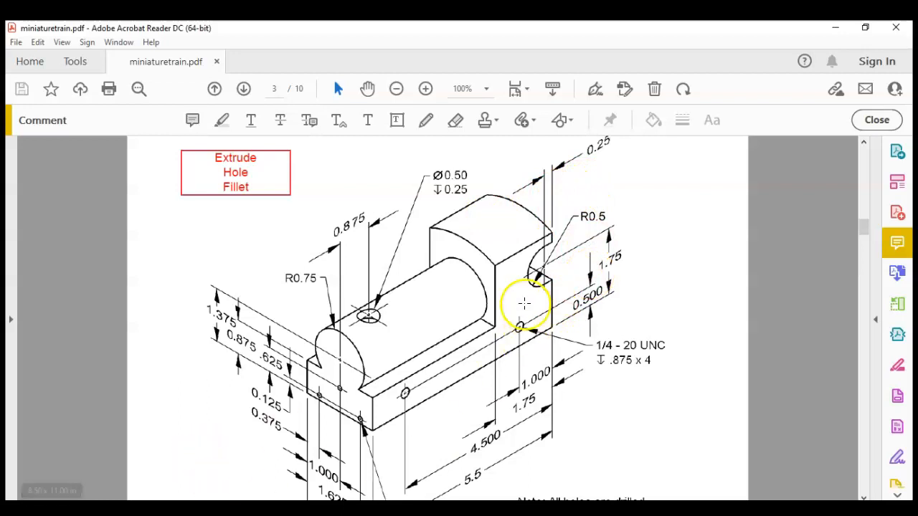
pyautogui.click(425, 88)
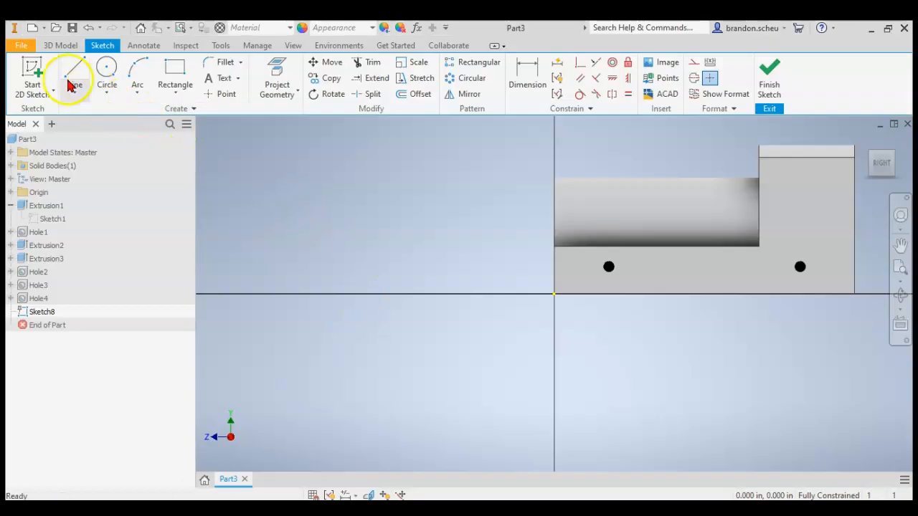
# In Inventor, project the side face's outline and sketch a 1 in diameter circle centred at X 5.25 in, Y 1.75 in.
pyautogui.click(276, 70)
pyautogui.click(831, 204)
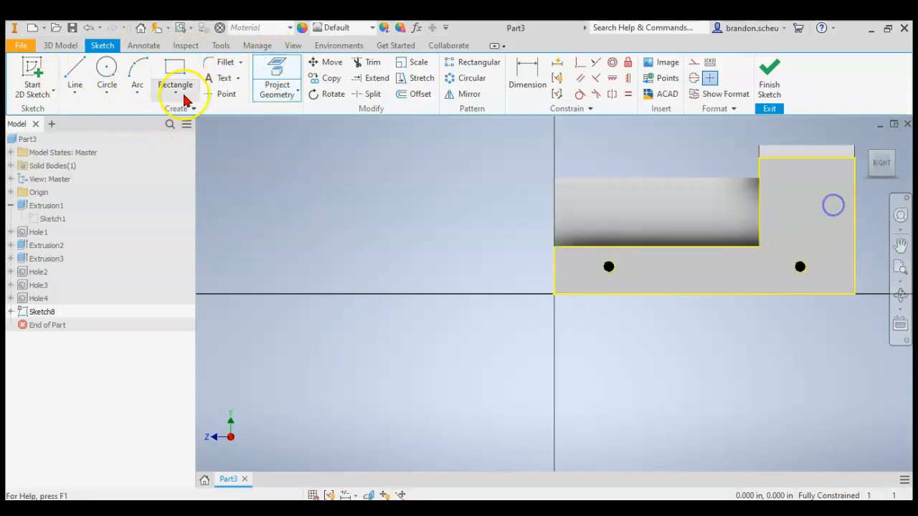
pyautogui.click(105, 69)
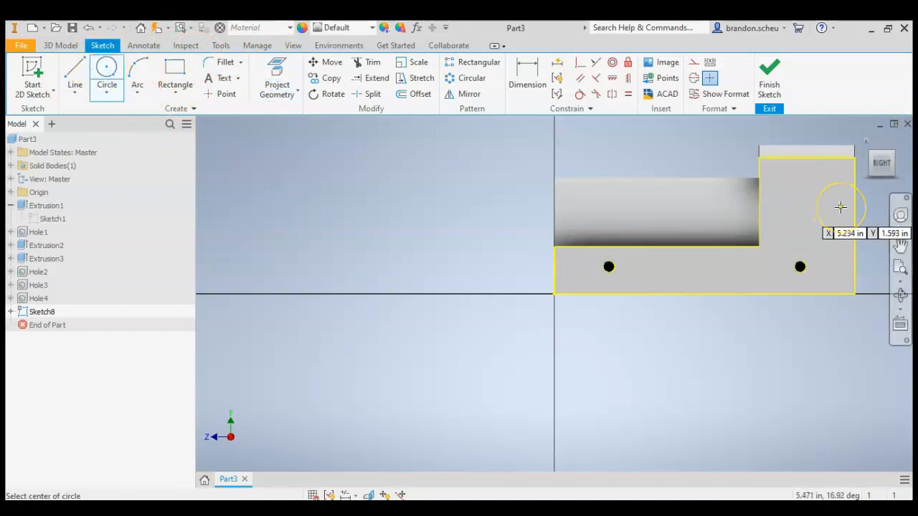
pyautogui.scroll(-3, 662, 178)
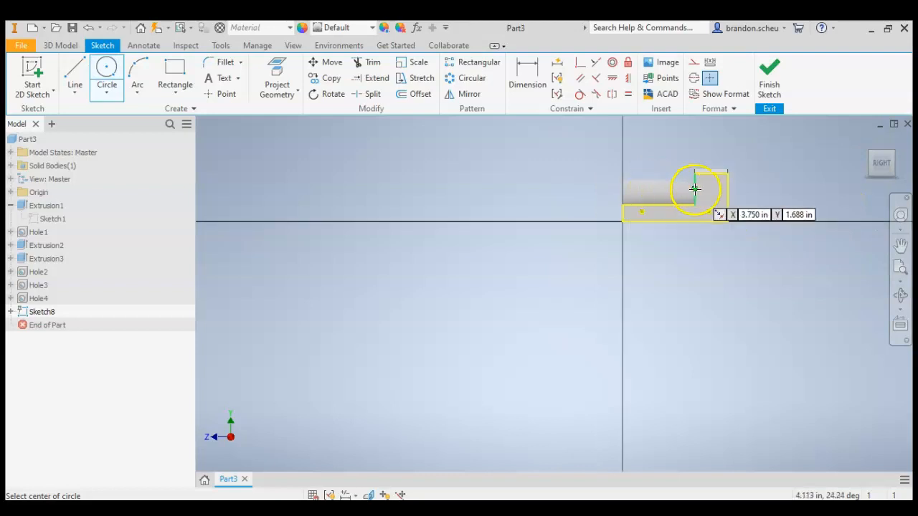
pyautogui.scroll(5, 742, 203)
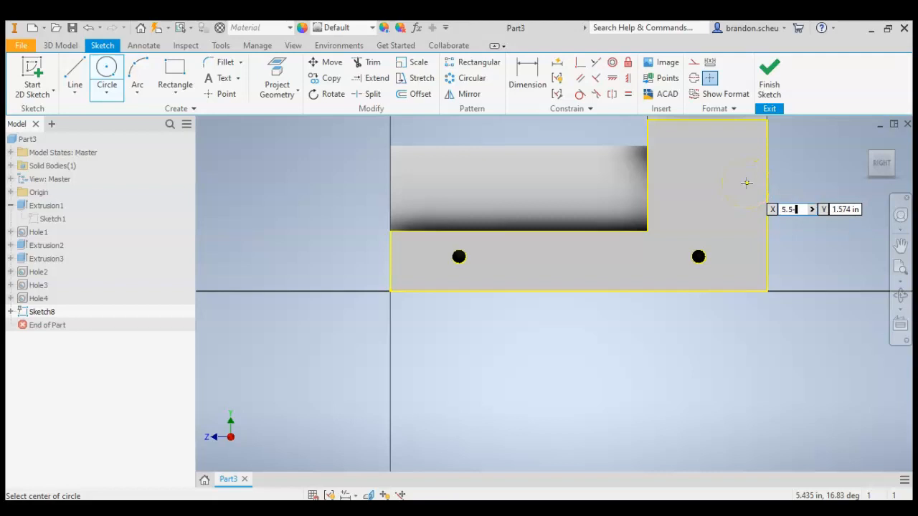
pyautogui.press('Tab')
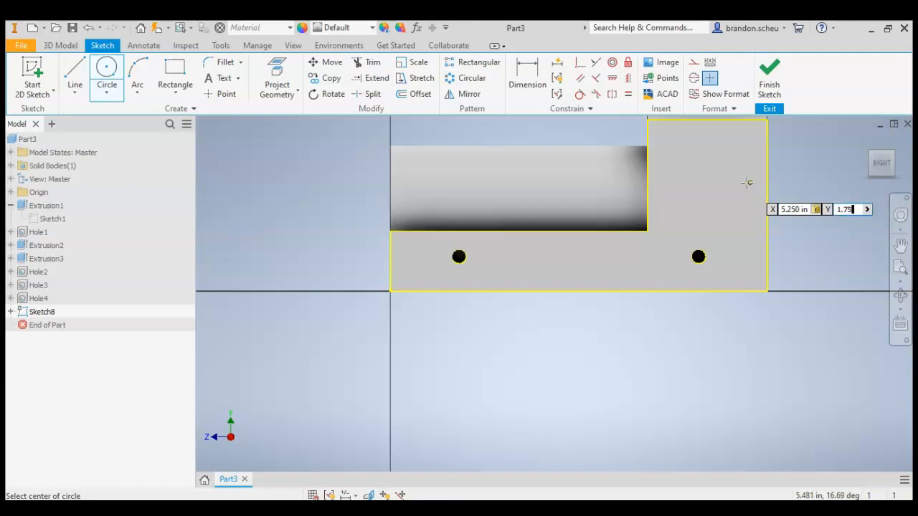
pyautogui.press('Return')
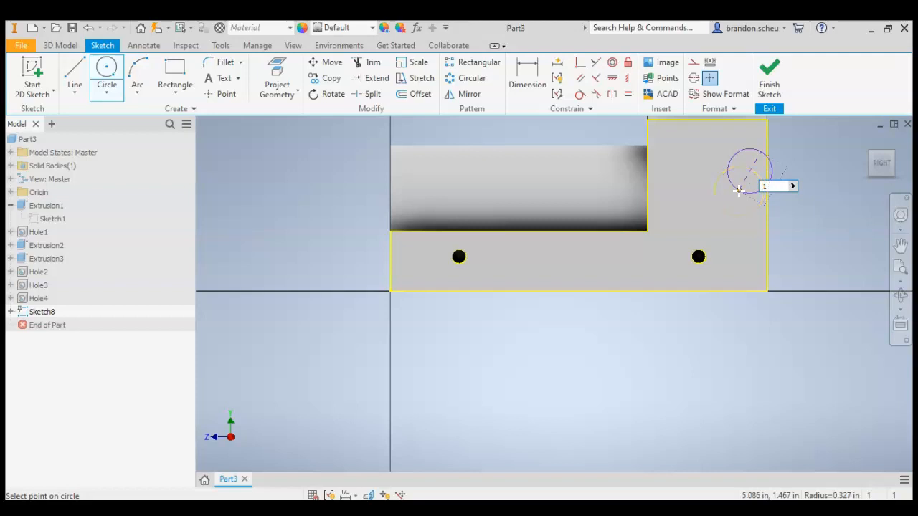
pyautogui.write('1')
pyautogui.press('Return')
# Sketch horizontal lines from the circle's top and bottom to the cab's rear edge, joined by a vertical line along it.
pyautogui.scroll(8, 781, 134)
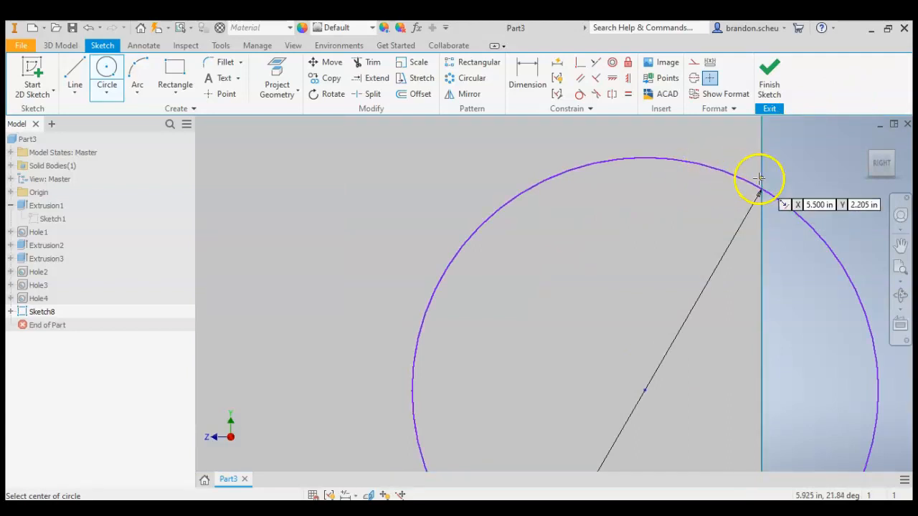
pyautogui.scroll(3, 734, 174)
pyautogui.scroll(-5, 676, 160)
pyautogui.click(75, 72)
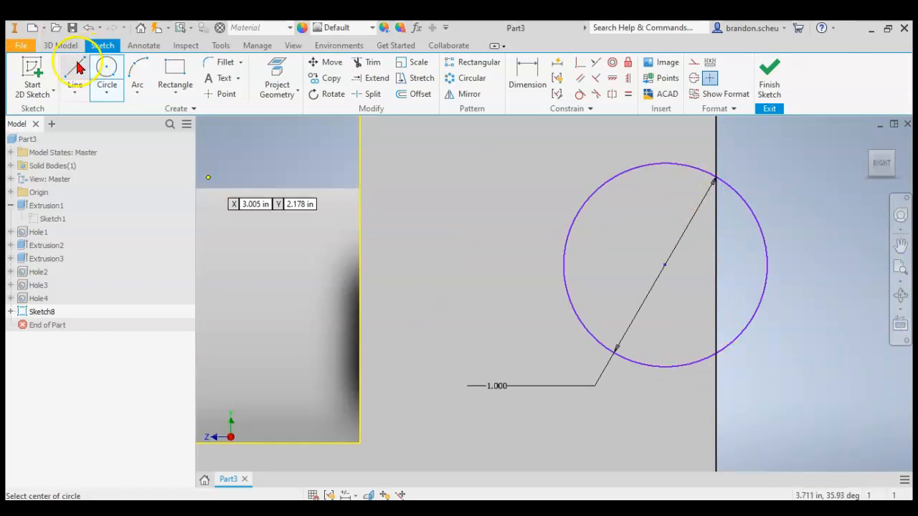
pyautogui.click(663, 161)
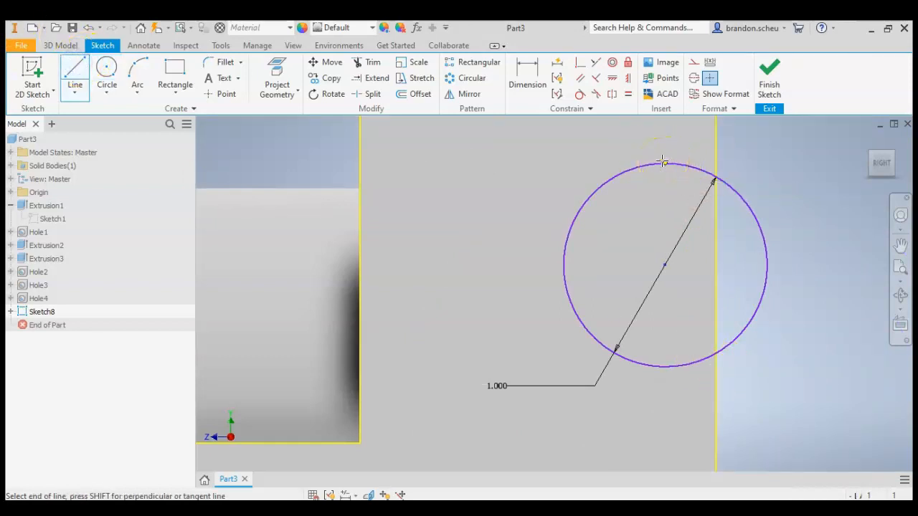
pyautogui.click(716, 163)
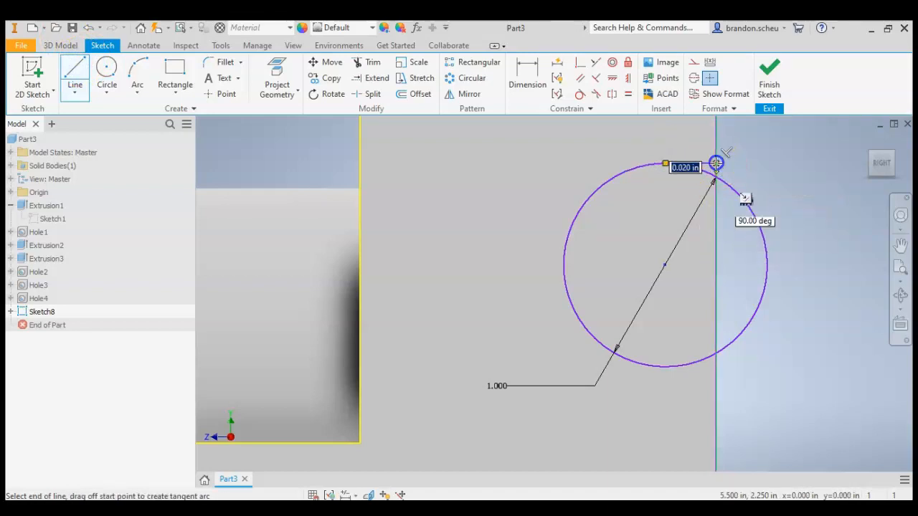
pyautogui.click(716, 366)
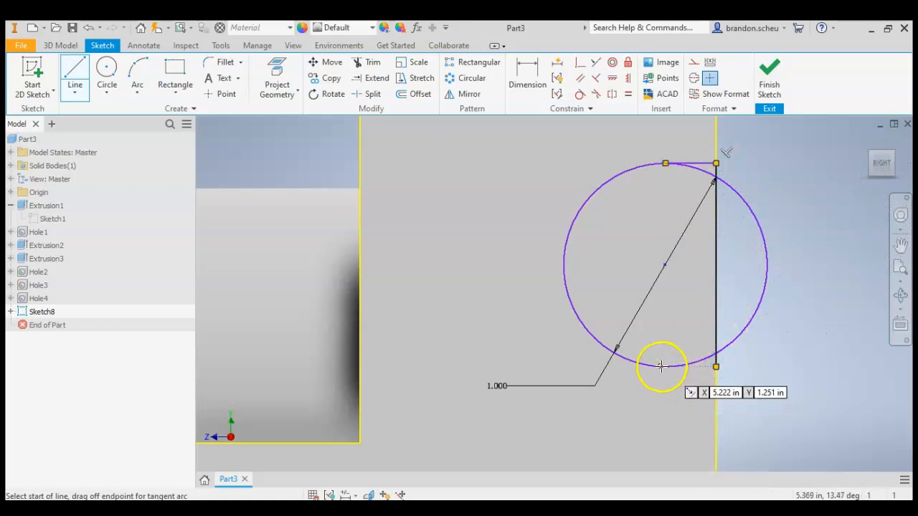
pyautogui.click(717, 368)
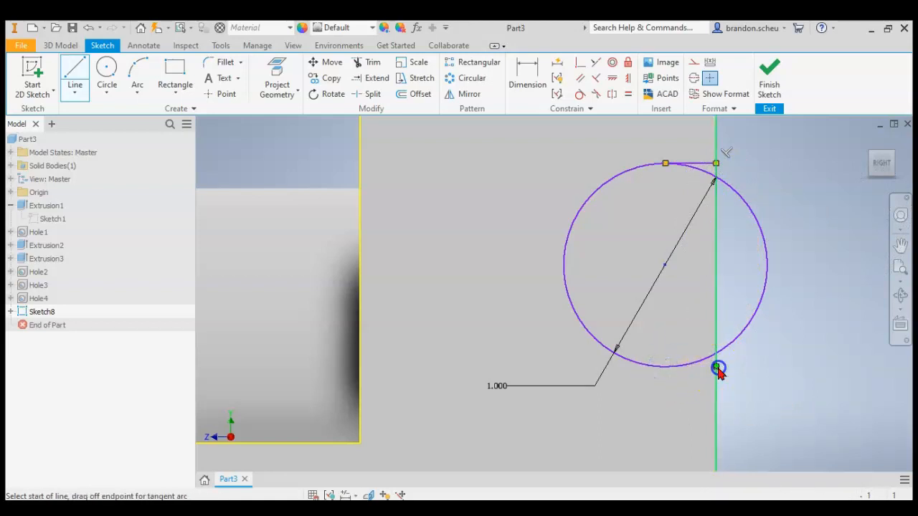
# Trim the rear half of the circle to leave a closed D-shaped cutout profile, and finish the sketch.
pyautogui.click(362, 63)
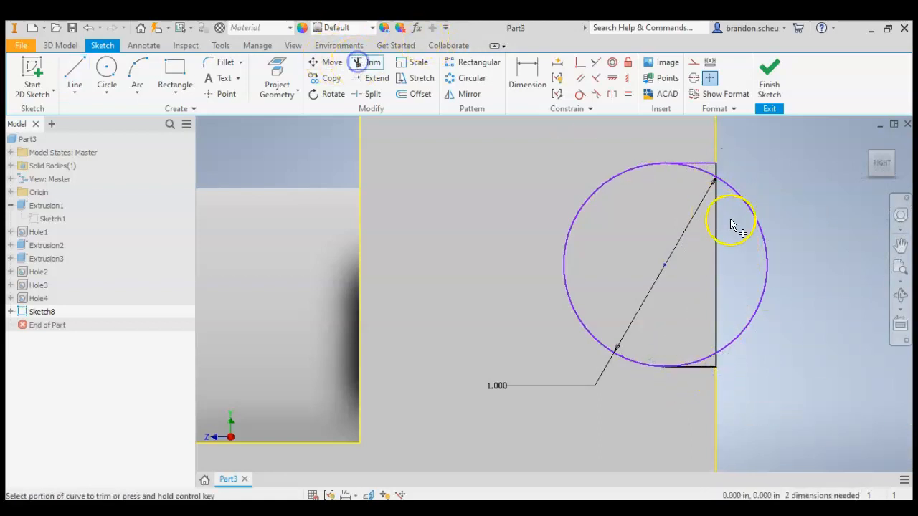
pyautogui.click(709, 179)
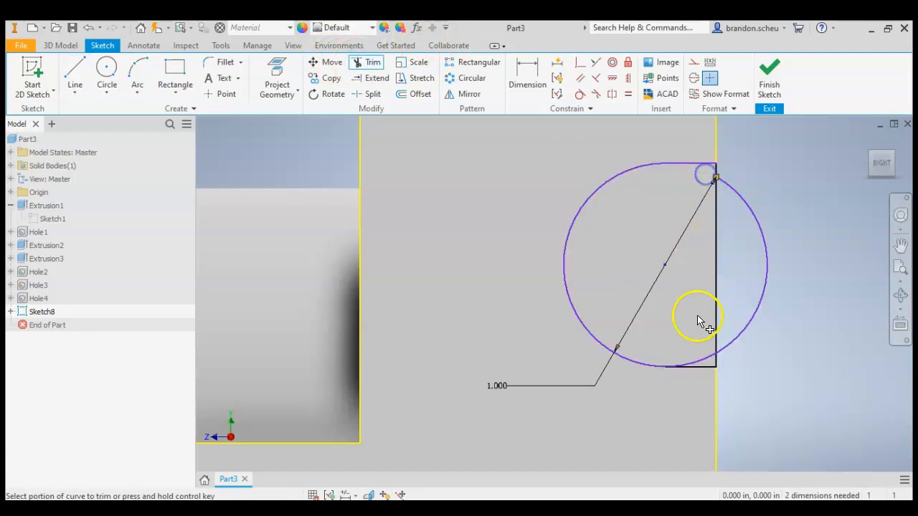
pyautogui.click(701, 362)
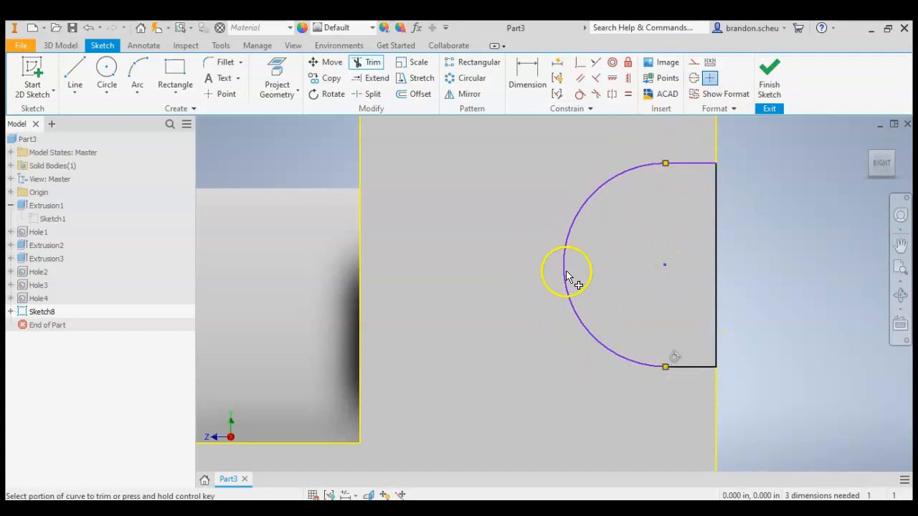
pyautogui.click(768, 72)
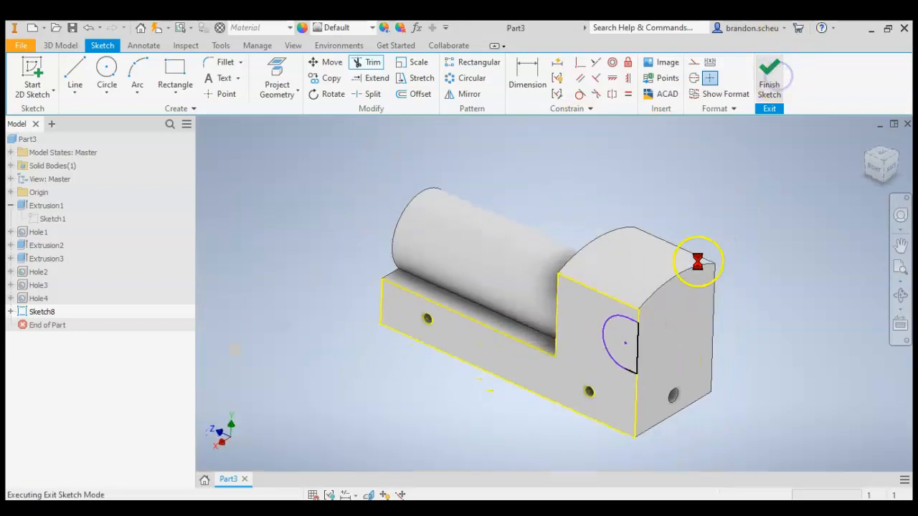
pyautogui.click(608, 337)
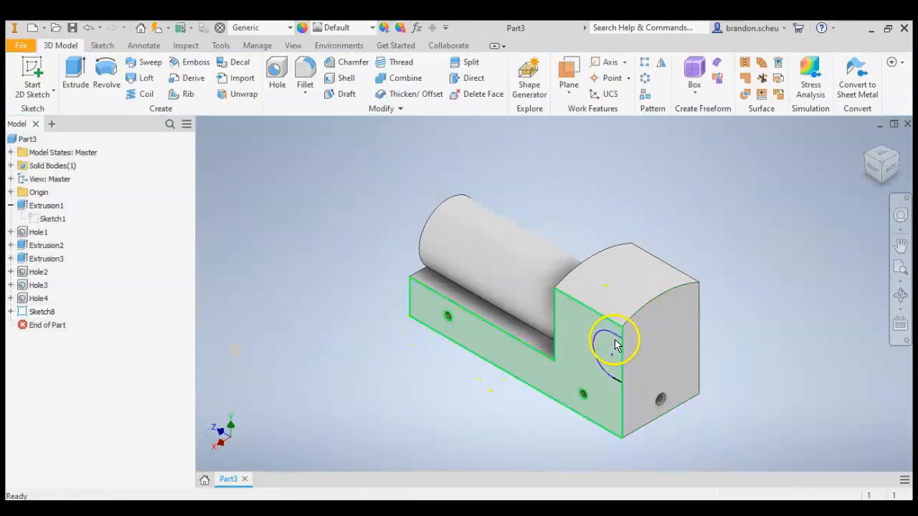
# Extrude the D-shaped profile as a cut of 5.5 in - 1.75 in through the rear of the cab, in the flipped direction.
pyautogui.click(75, 76)
pyautogui.click(599, 355)
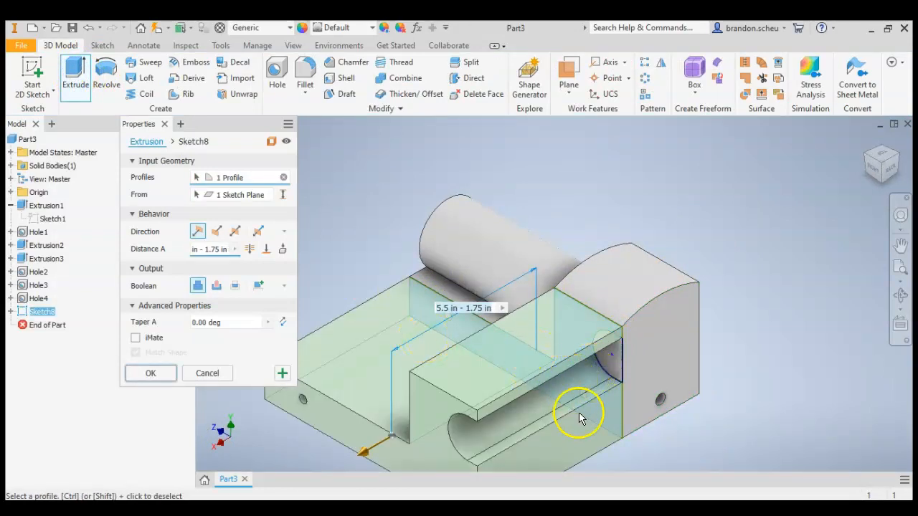
pyautogui.click(578, 383)
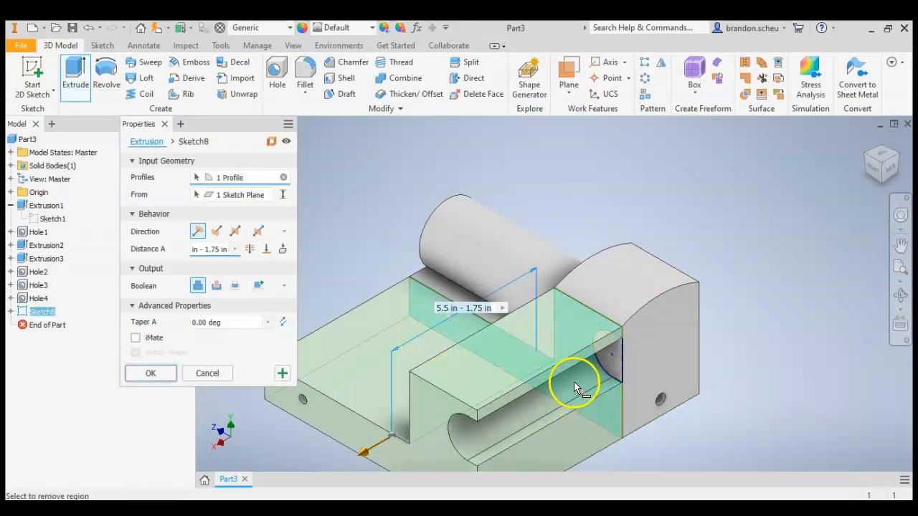
pyautogui.click(608, 349)
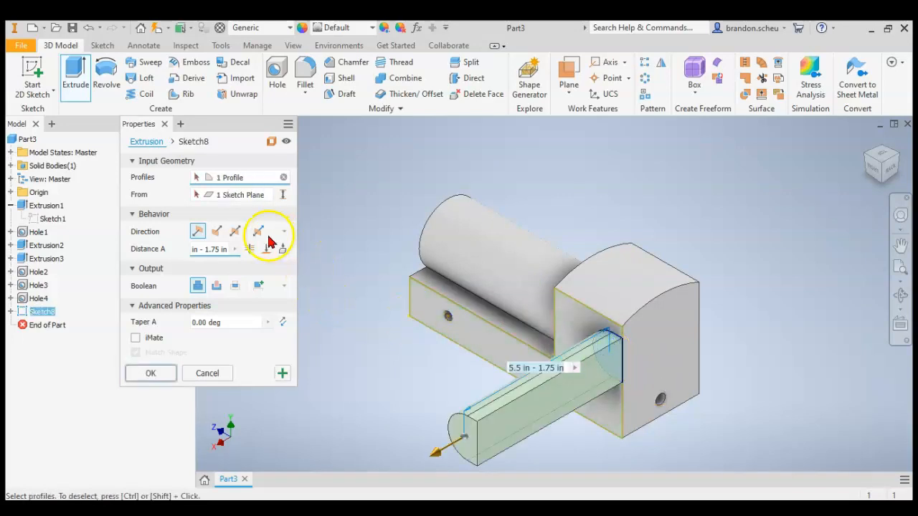
pyautogui.click(216, 230)
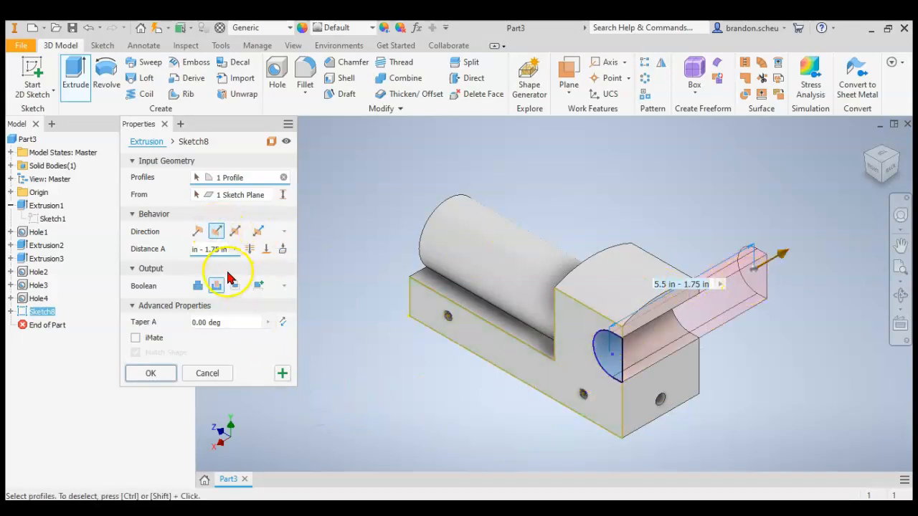
pyautogui.click(152, 372)
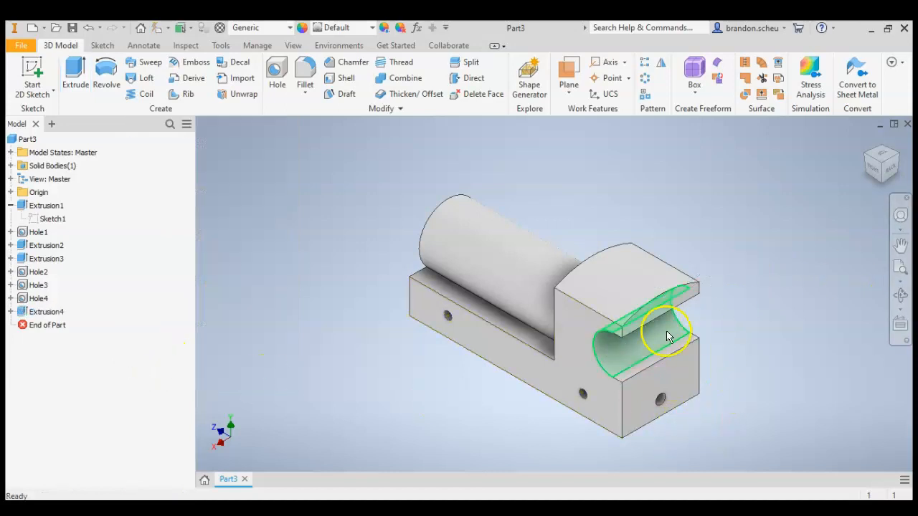
pyautogui.click(872, 171)
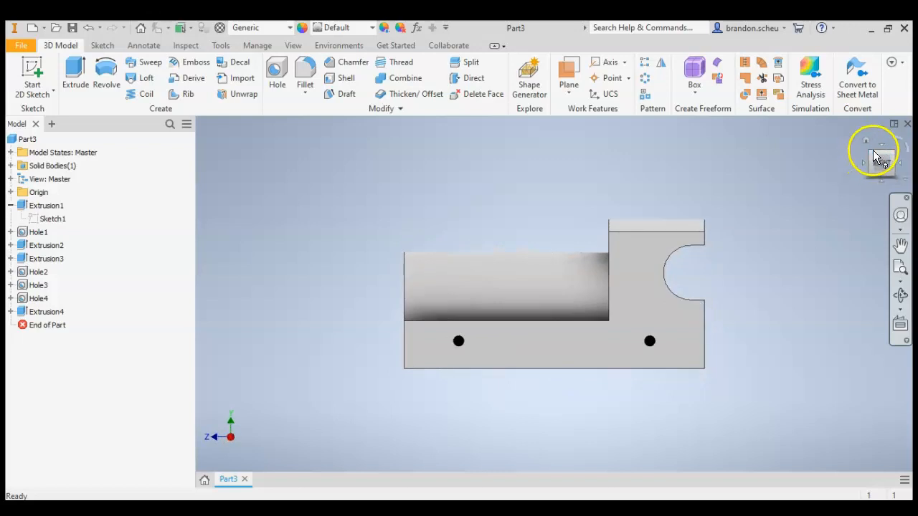
pyautogui.click(874, 154)
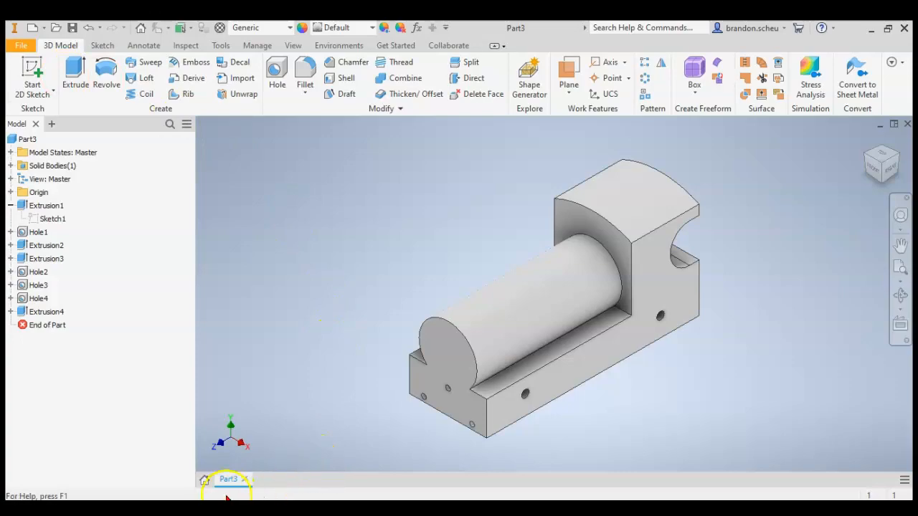
# Switch to Acrobat Reader and check the height and radius dimensions of the boiler cylinder in the train drawing.
pyautogui.hotkey('alt', 'Tab')
pyautogui.scroll(2, 306, 289)
pyautogui.scroll(-4, 306, 290)
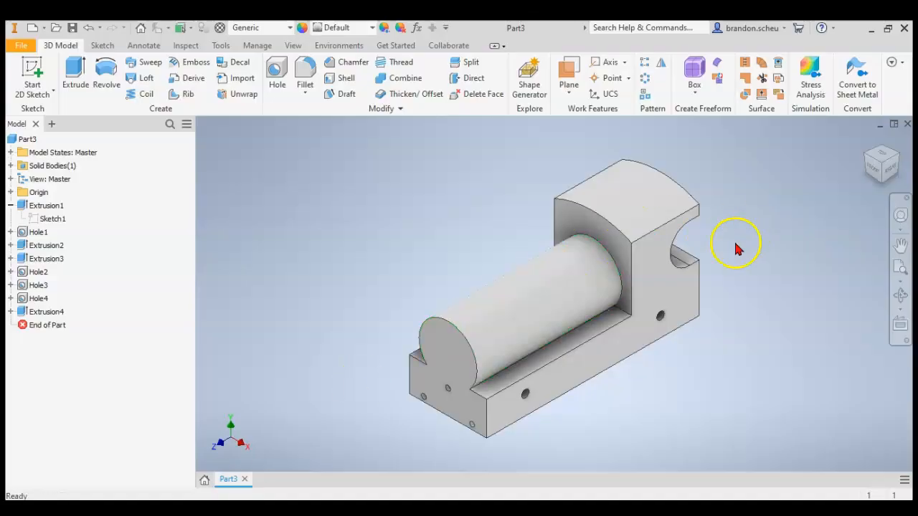
pyautogui.click(26, 77)
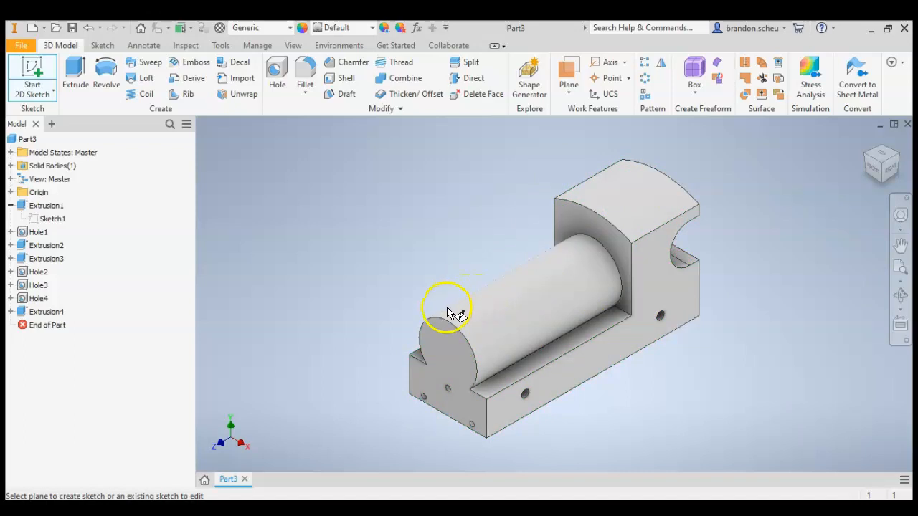
pyautogui.click(25, 70)
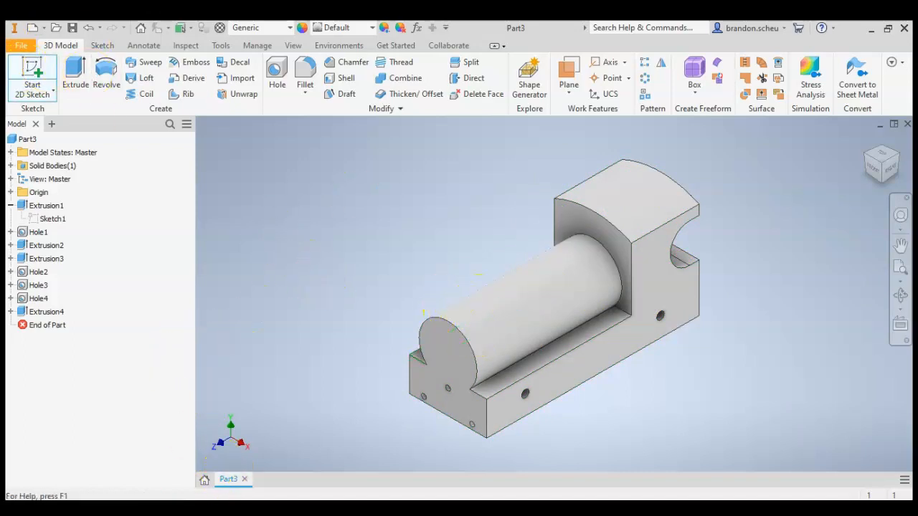
pyautogui.hotkey('alt', 'Tab')
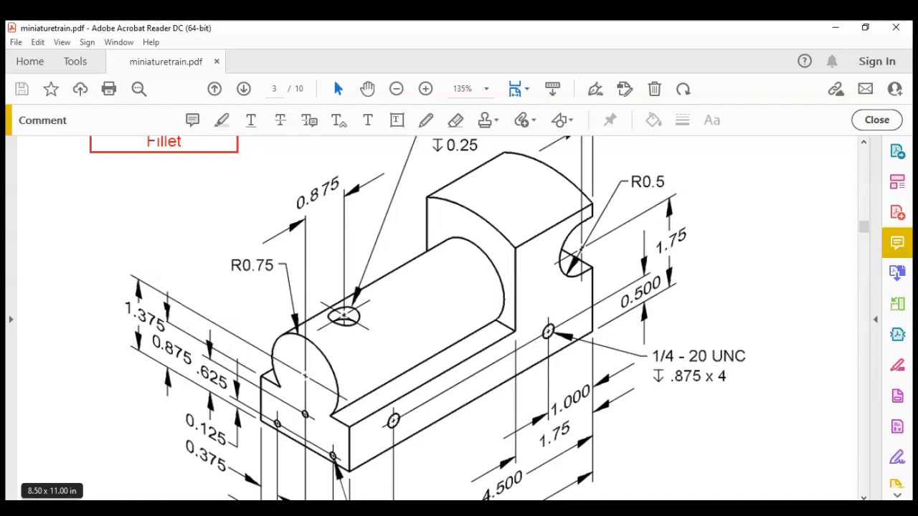
pyautogui.click(188, 509)
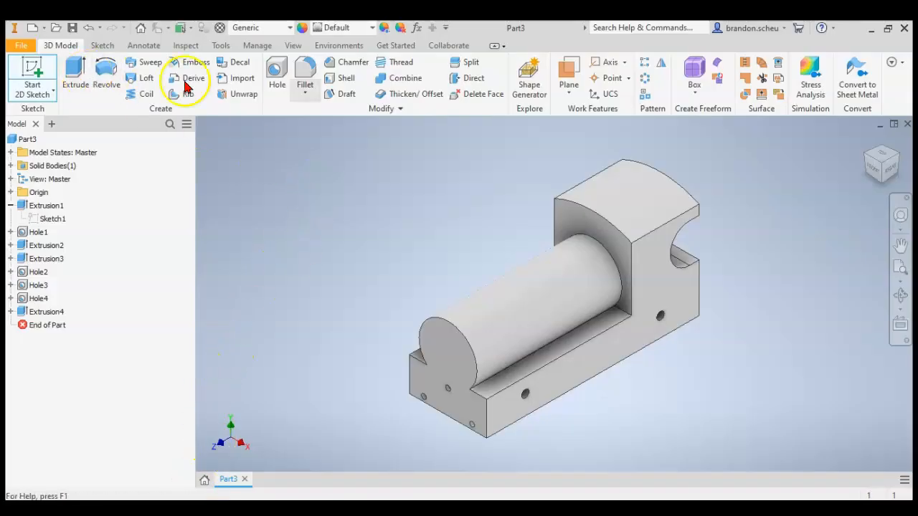
# In Inventor, create a work plane offset 1.375+.75 in above the origin XZ plane, level with the boiler's top.
pyautogui.click(568, 87)
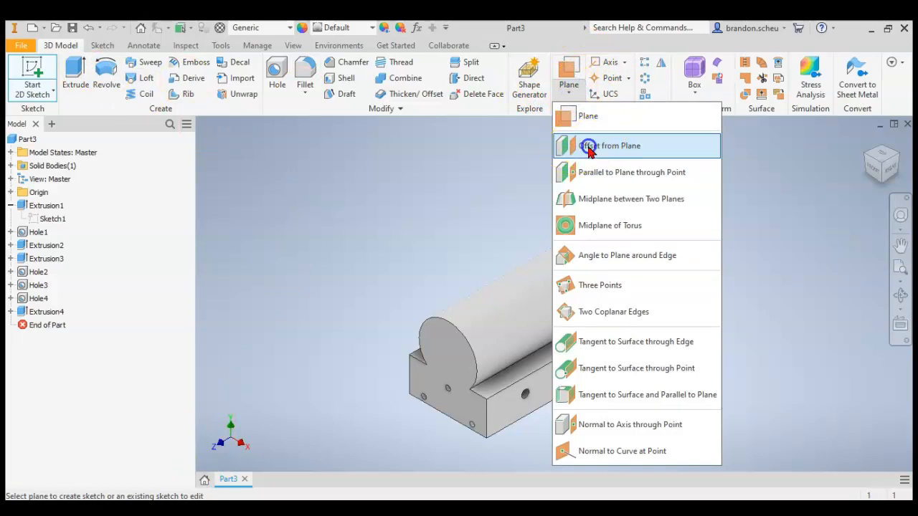
pyautogui.click(587, 147)
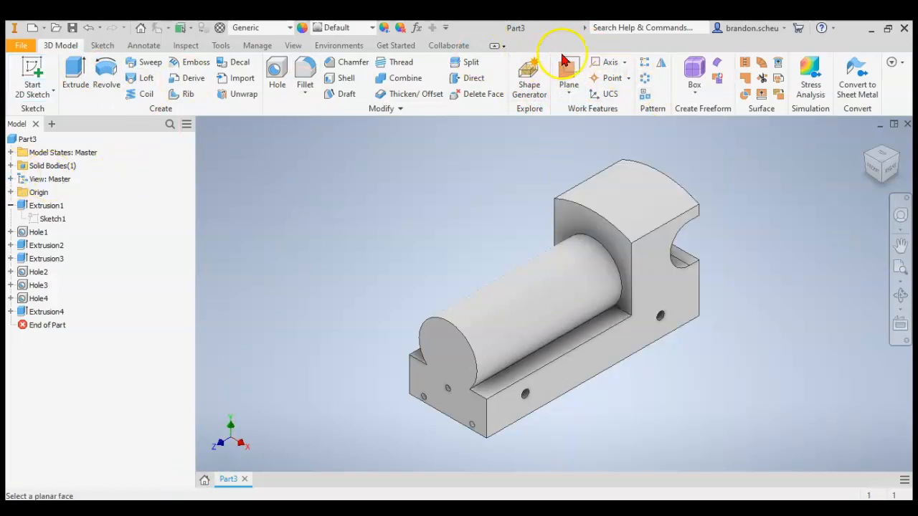
pyautogui.click(12, 192)
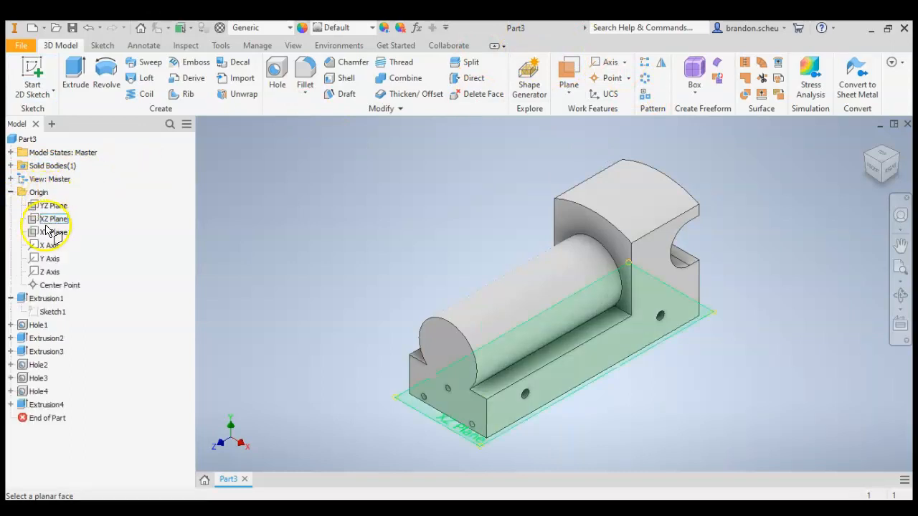
pyautogui.click(50, 221)
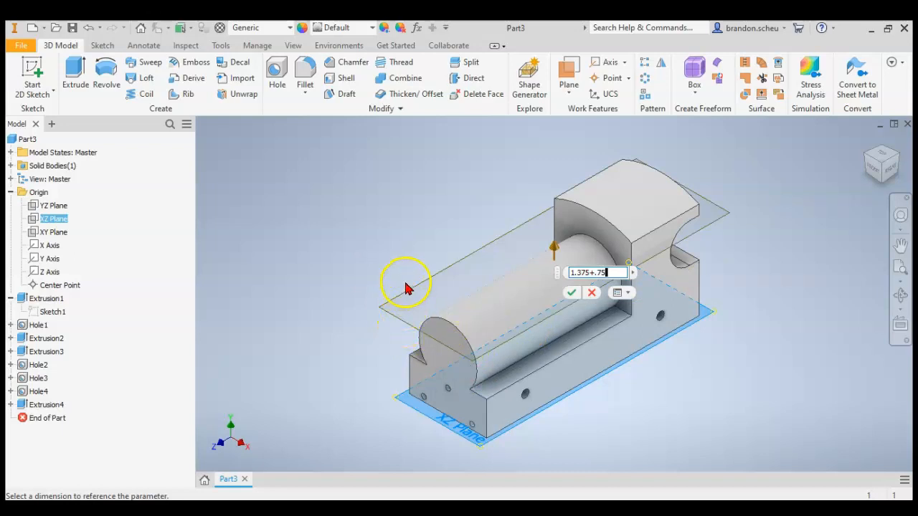
pyautogui.click(571, 295)
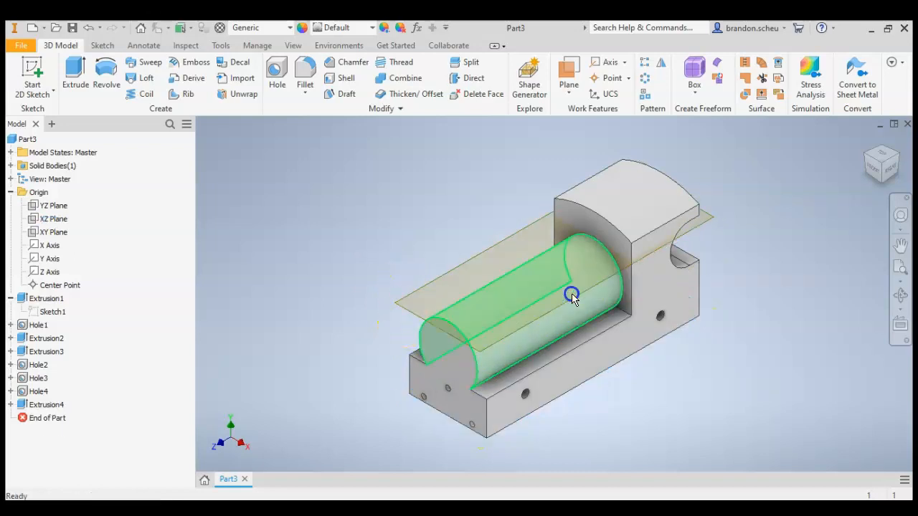
pyautogui.click(878, 171)
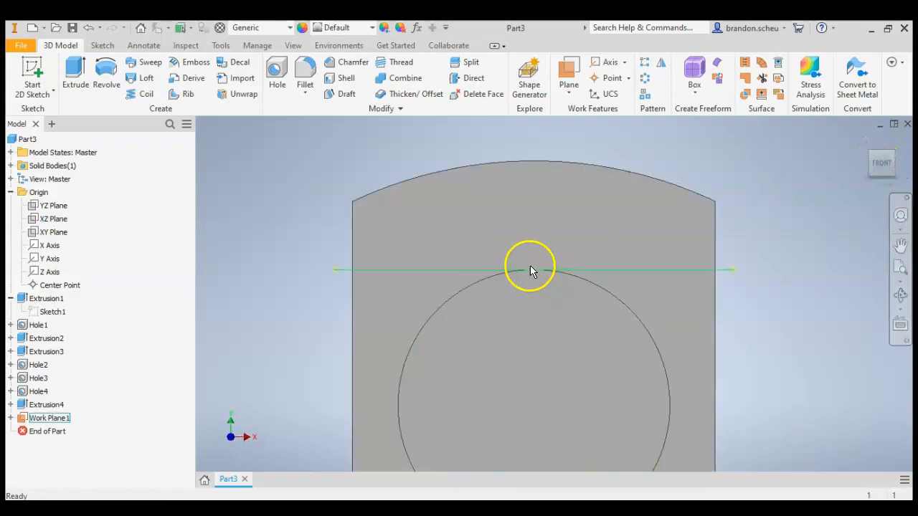
pyautogui.click(866, 144)
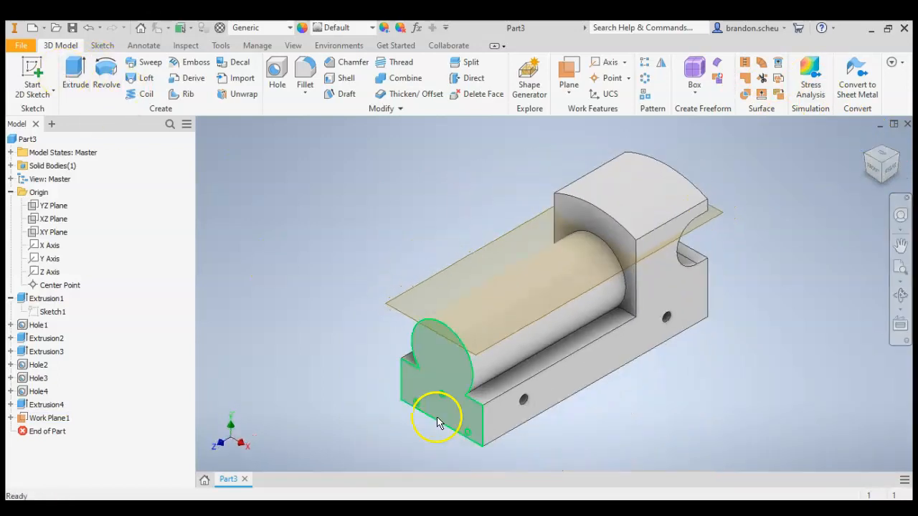
# Switch to Acrobat Reader and check the boiler top hole's distance from the front face in the train drawing.
pyautogui.click(258, 508)
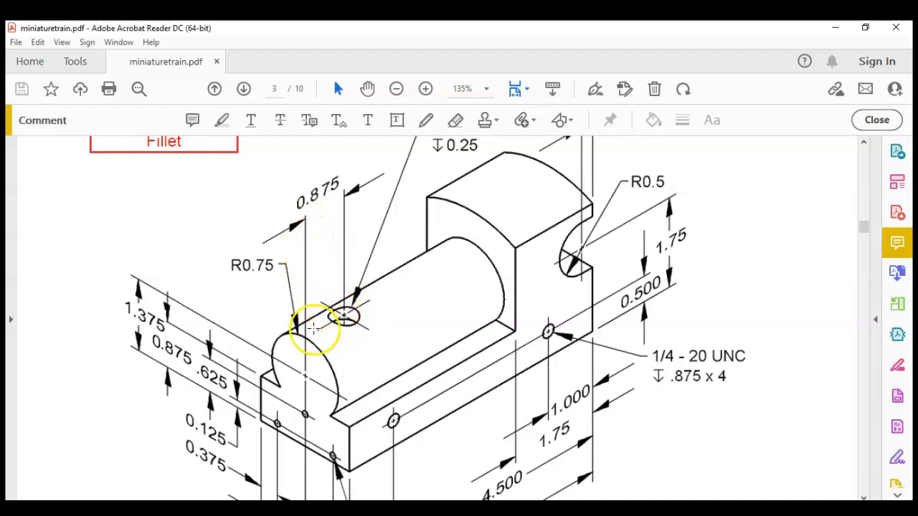
pyautogui.click(185, 509)
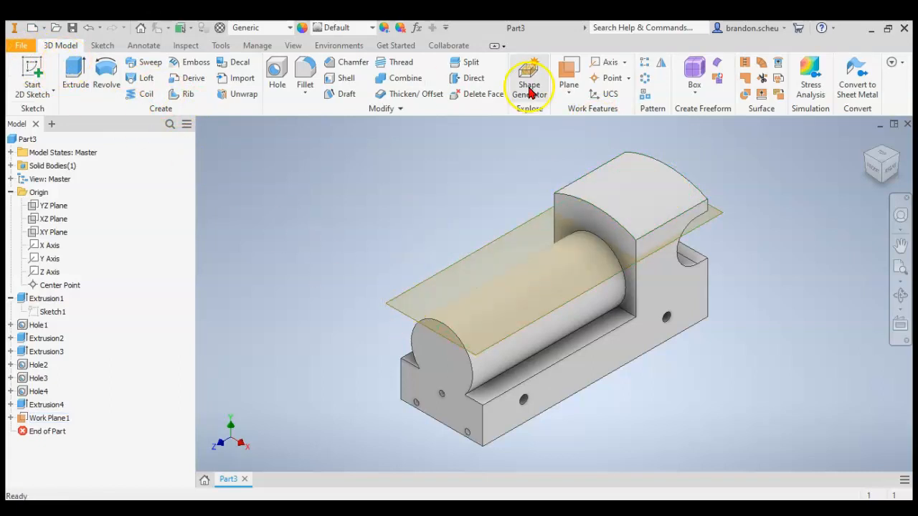
pyautogui.click(569, 90)
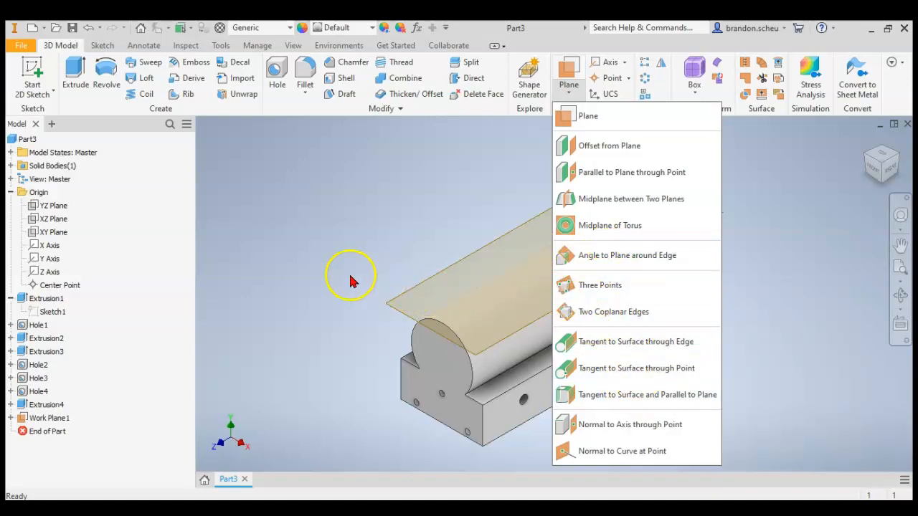
# In Inventor, start a new 2D sketch on the offset work plane at the boiler's top.
pyautogui.click(32, 70)
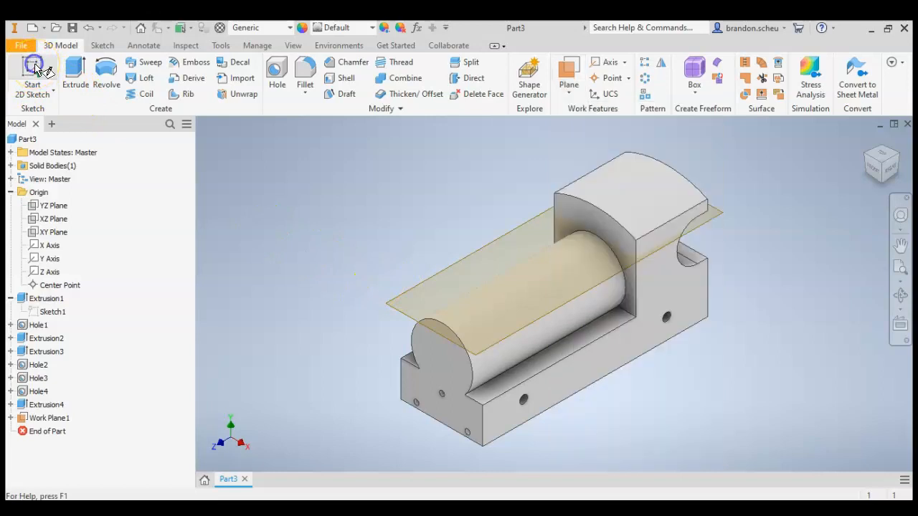
pyautogui.click(423, 290)
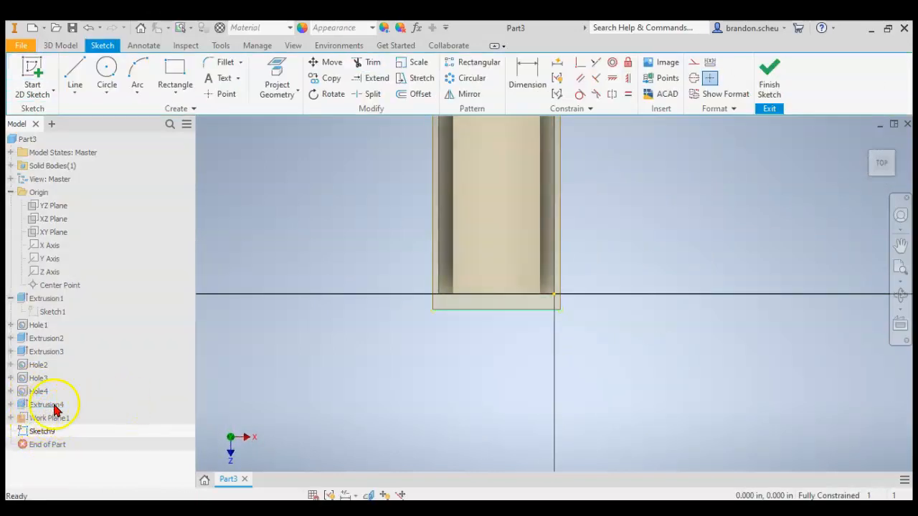
pyautogui.scroll(-5, 461, 364)
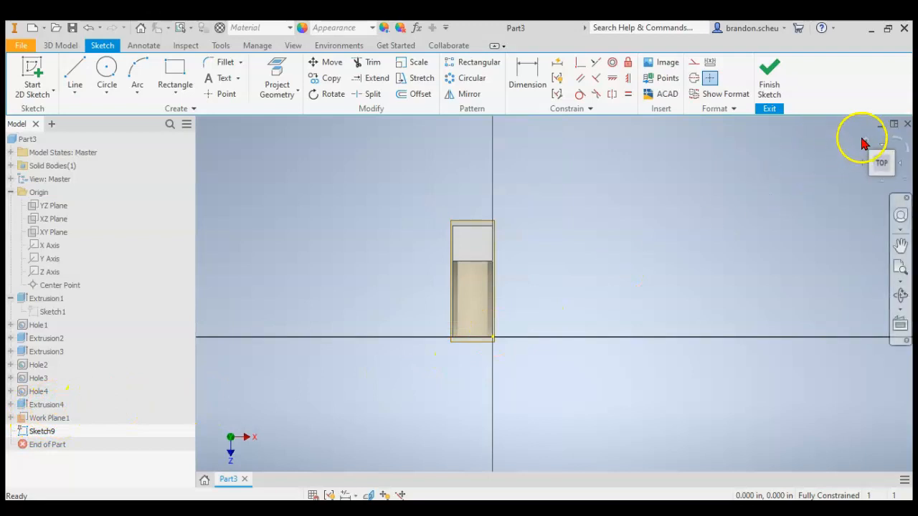
pyautogui.click(866, 143)
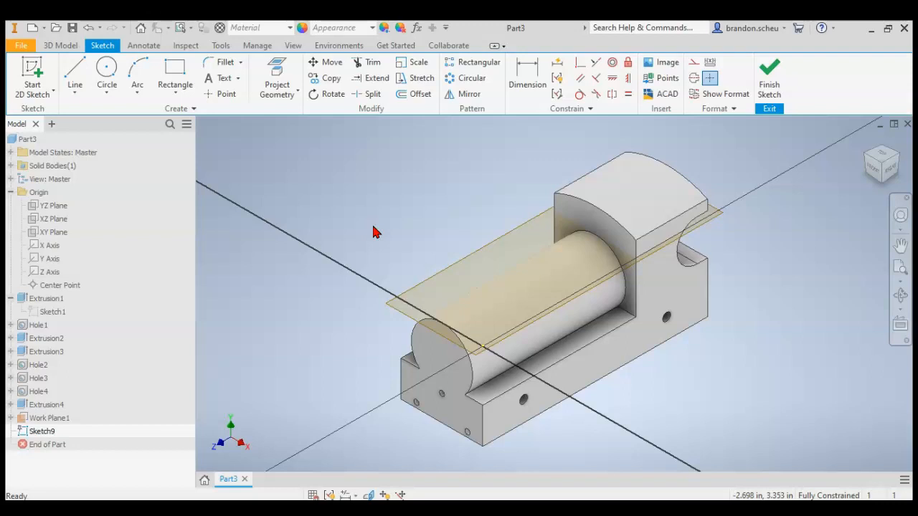
pyautogui.press('F7')
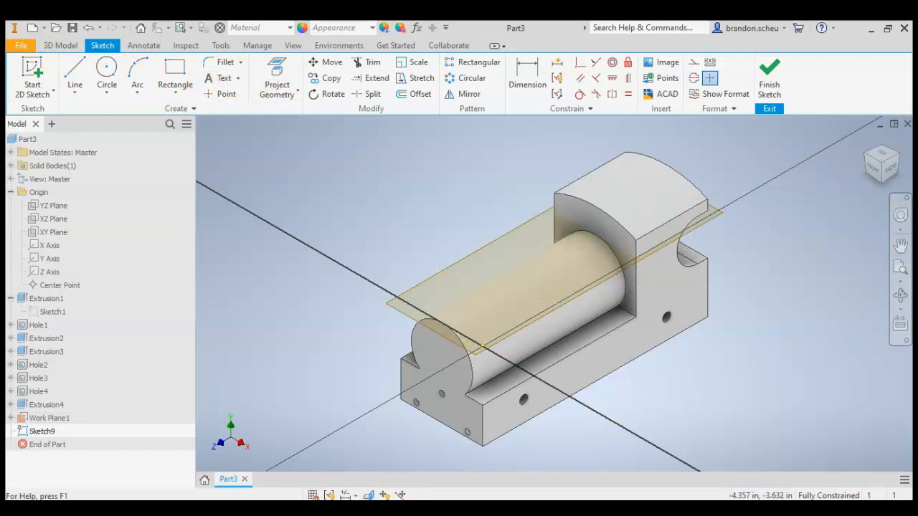
# Switch to Acrobat Reader and check the diameter and depth callout of the boiler top hole.
pyautogui.hotkey('alt', 'Tab')
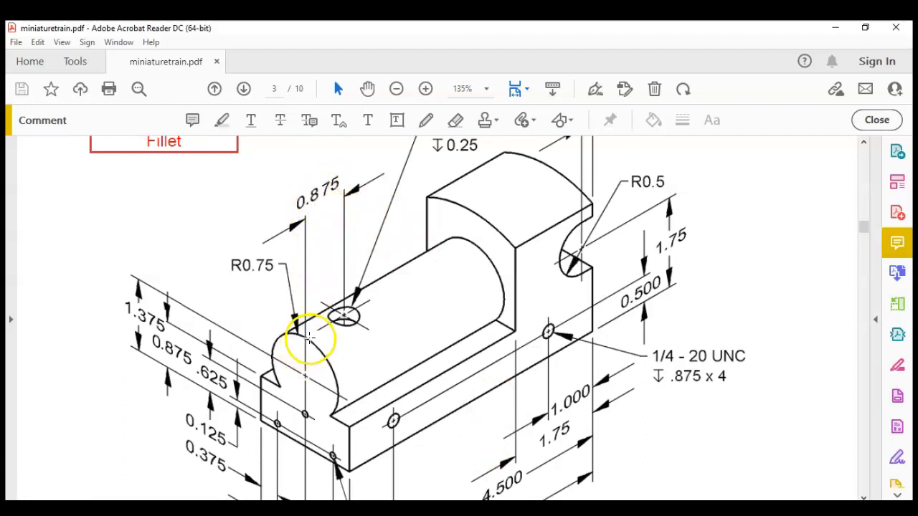
pyautogui.scroll(1, 358, 301)
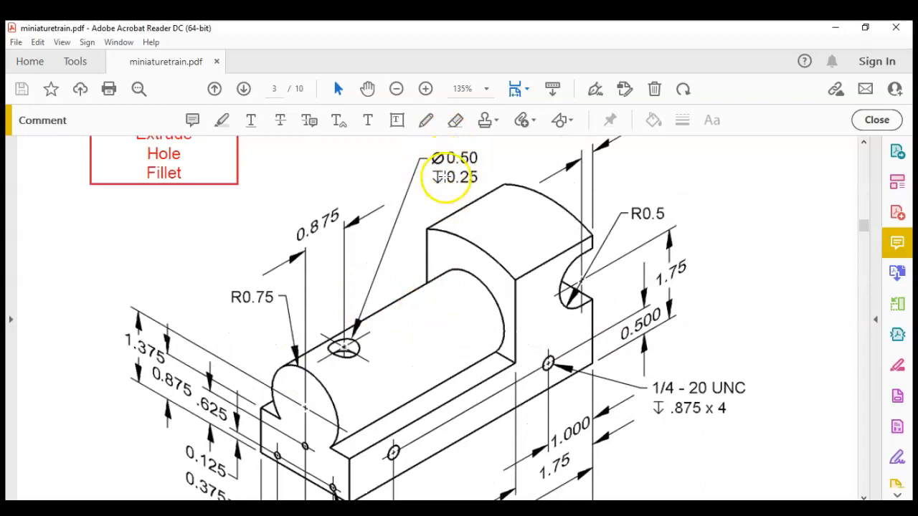
pyautogui.click(276, 509)
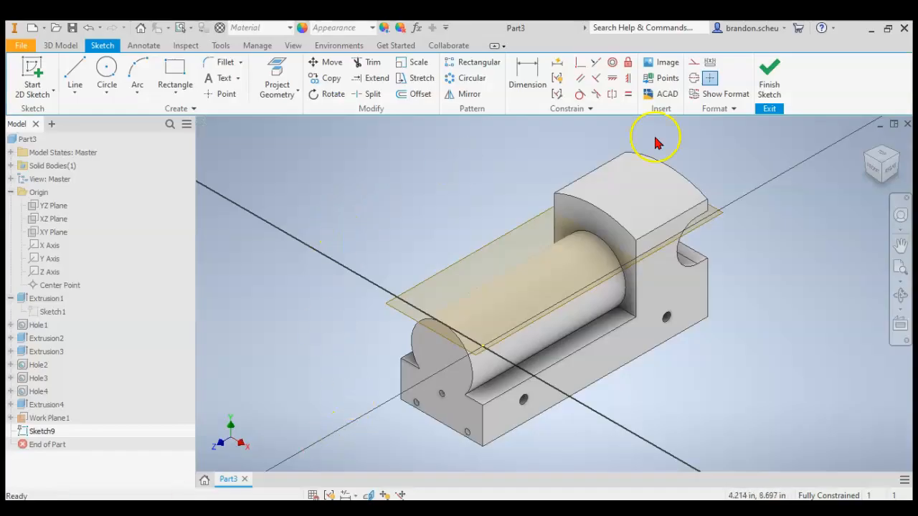
# View the sketch from the top and project the boiler's front edge into it.
pyautogui.click(876, 160)
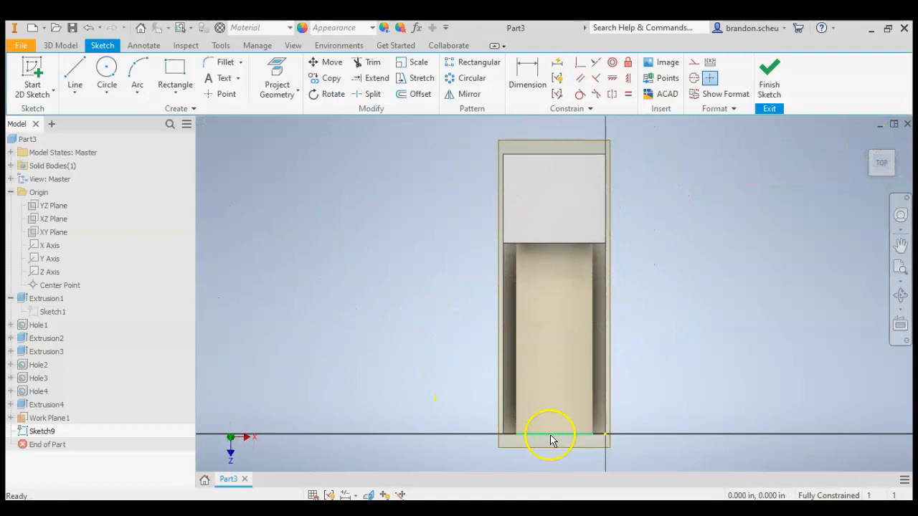
pyautogui.click(267, 68)
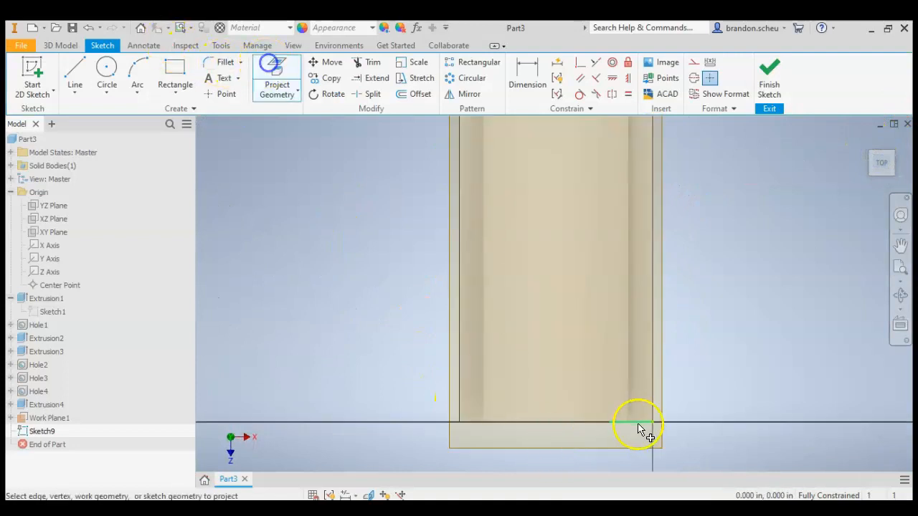
pyautogui.click(563, 426)
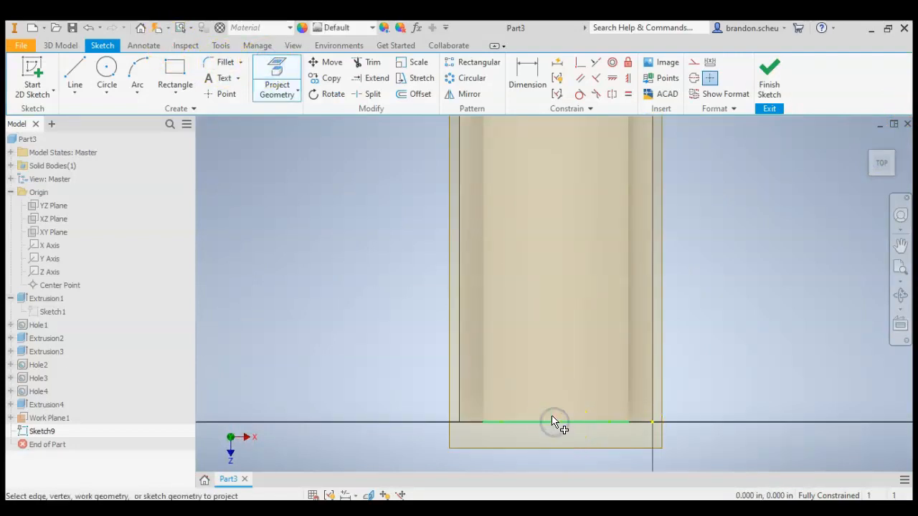
# Draw a .5 in diameter circle centred at X 1.000 in, Y -0.875 in, behind the boiler's front edge midpoint, and finish the sketch.
pyautogui.click(102, 81)
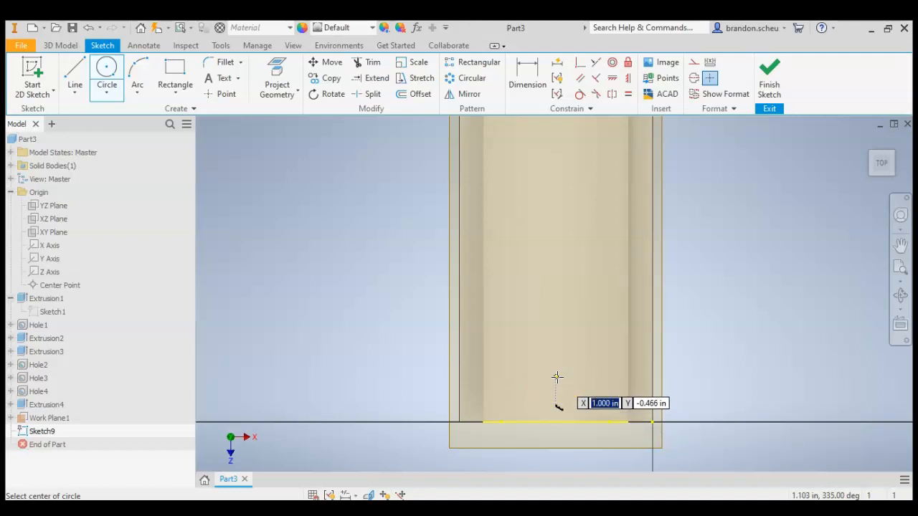
pyautogui.press('Tab')
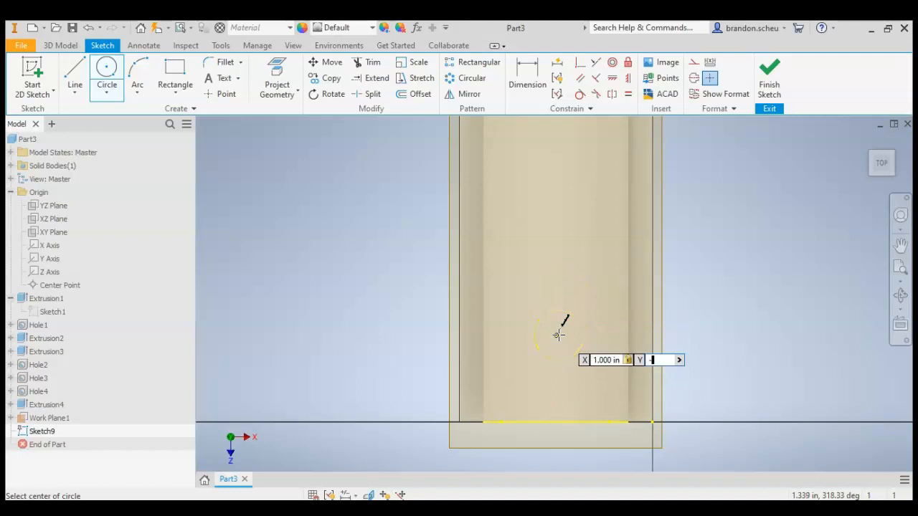
pyautogui.press('Tab')
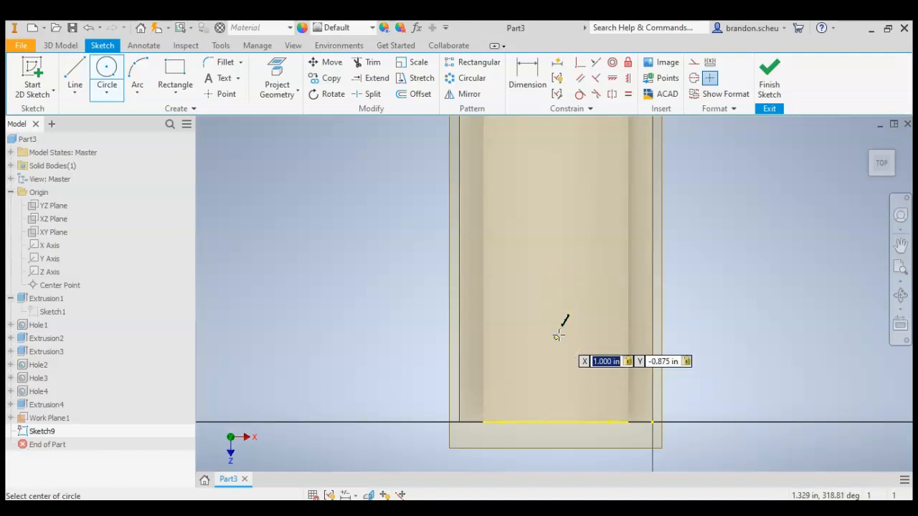
pyautogui.press('Return')
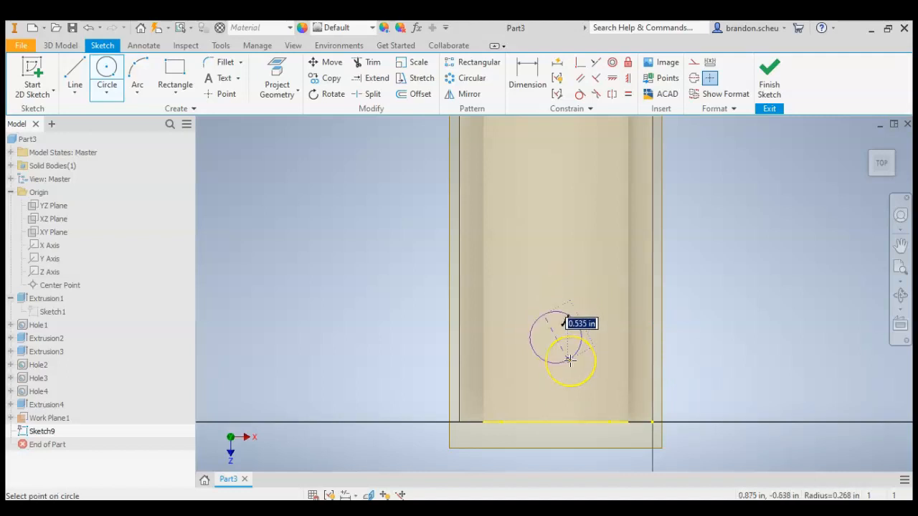
pyautogui.write('.5')
pyautogui.press('Return')
pyautogui.click(781, 75)
# Extrude the circle .25 in downward from the work plane into the boiler.
pyautogui.click(74, 73)
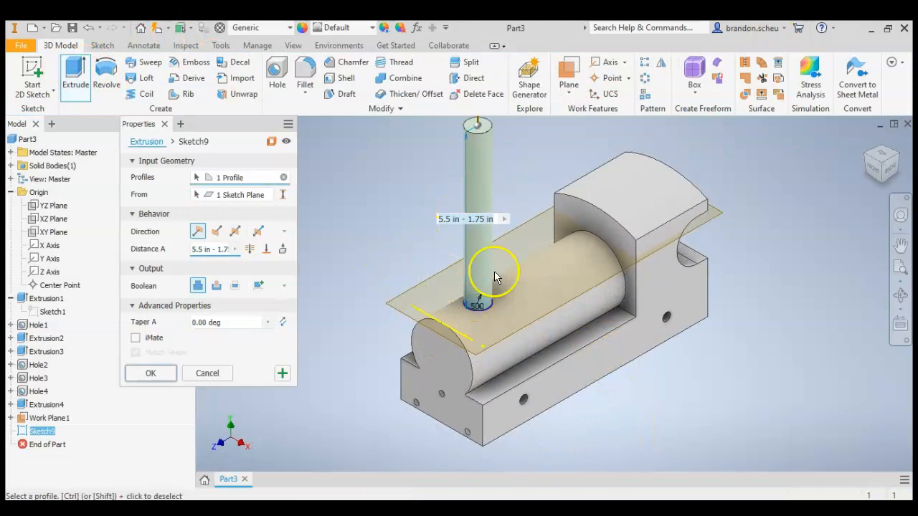
pyautogui.click(216, 231)
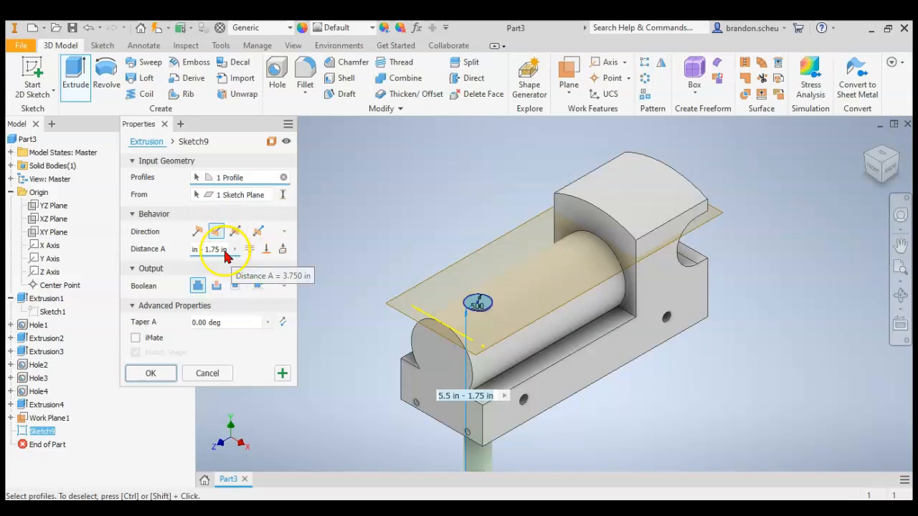
pyautogui.click(221, 251)
pyautogui.press('BackSpace')
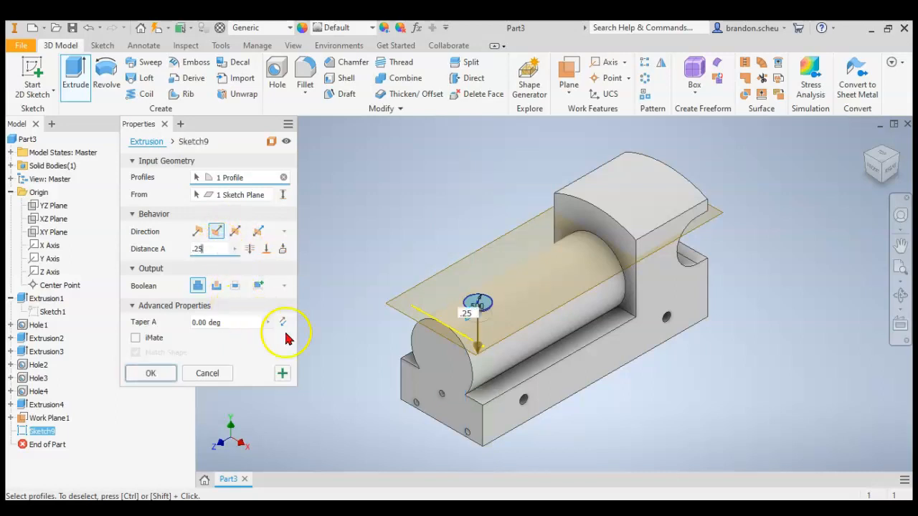
pyautogui.click(143, 373)
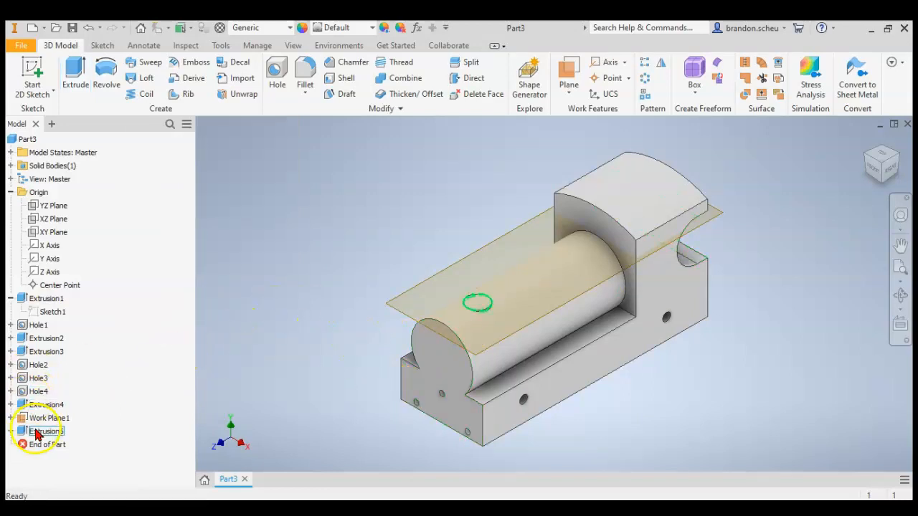
# Edit the boiler top circle's extrusion so that it cuts the body instead of joining.
pyautogui.doubleClick(46, 431)
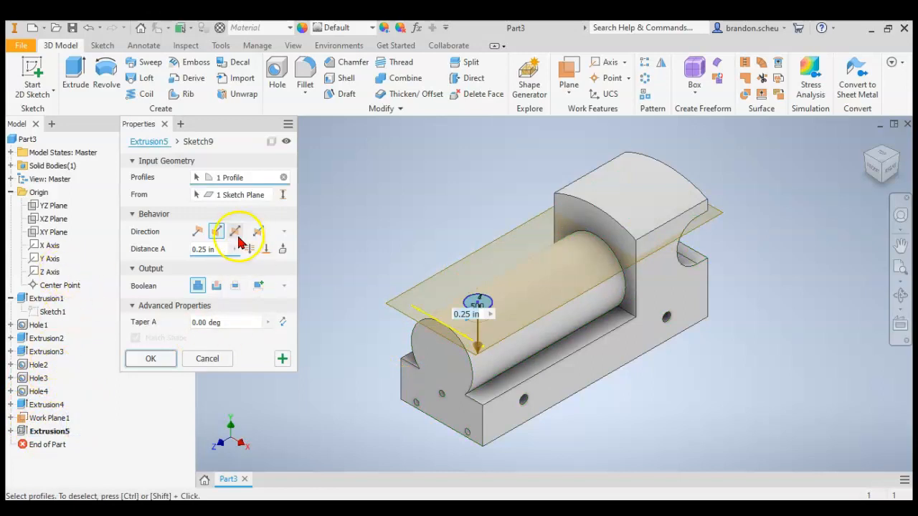
pyautogui.click(214, 289)
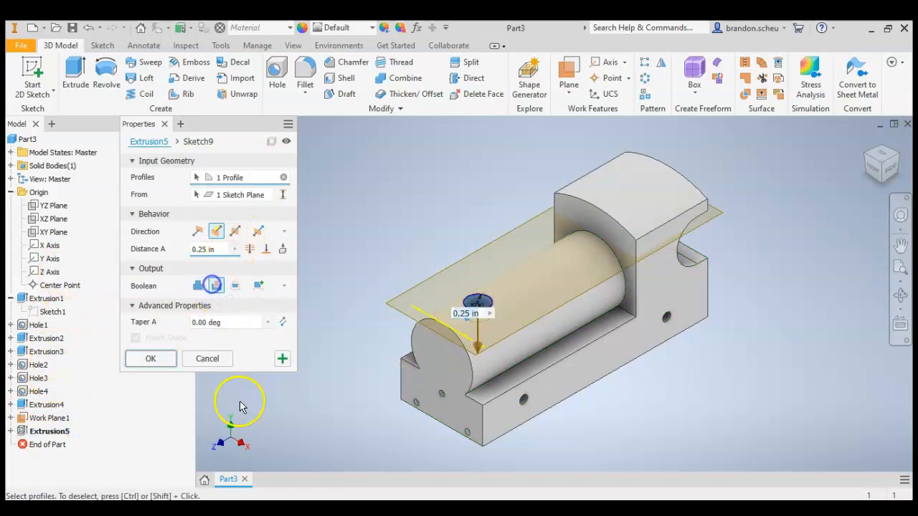
pyautogui.click(159, 362)
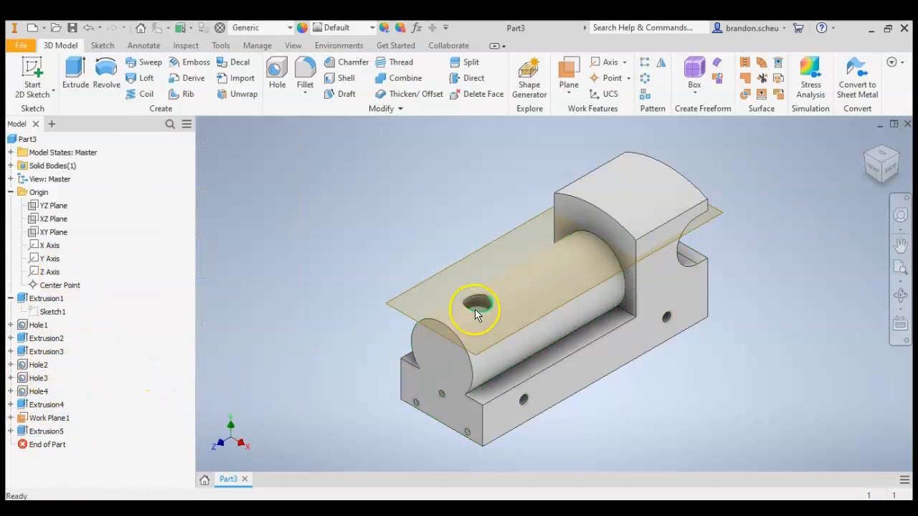
# Select the offset work plane at the boiler's top.
pyautogui.click(49, 418)
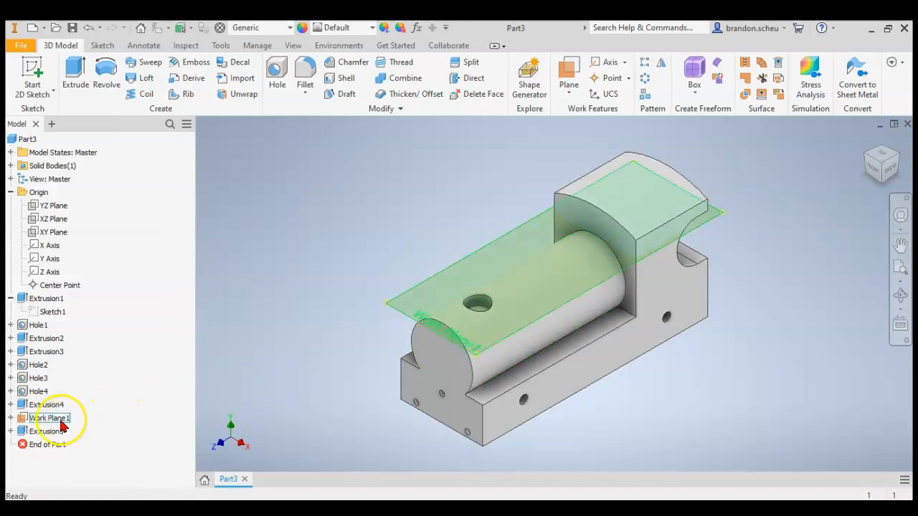
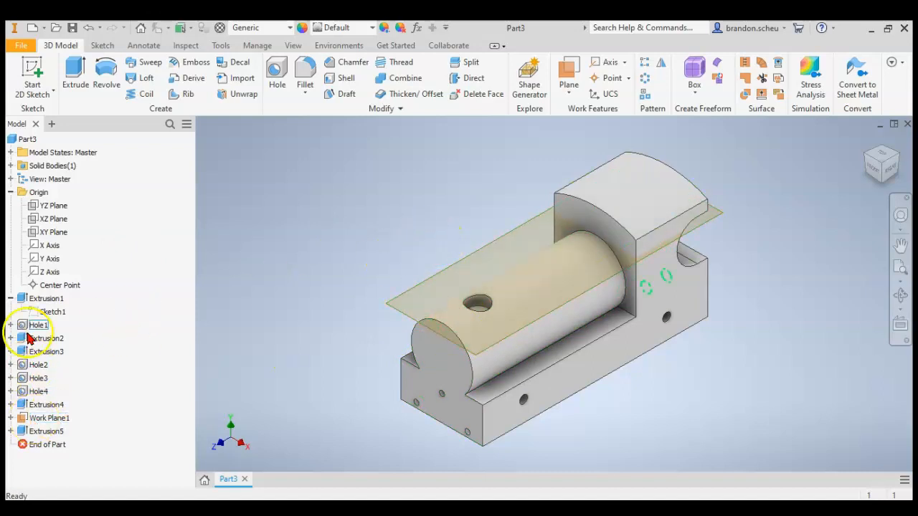
# Hide the offset work plane above the boiler.
pyautogui.rightClick(39, 423)
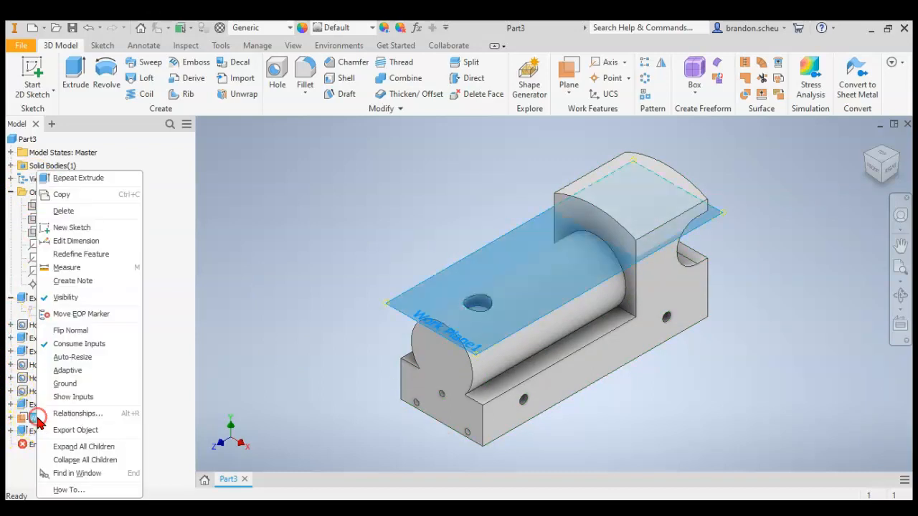
pyautogui.click(60, 298)
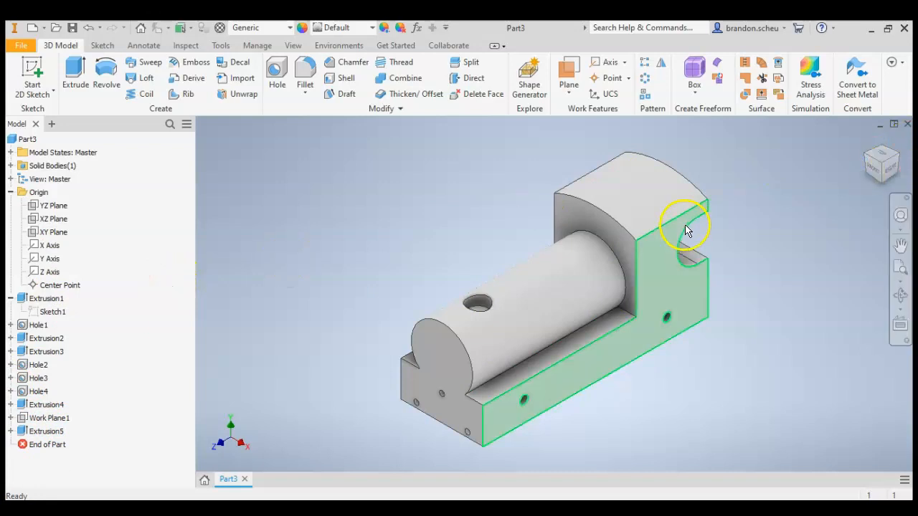
pyautogui.scroll(-2, 500, 279)
pyautogui.scroll(5, 495, 323)
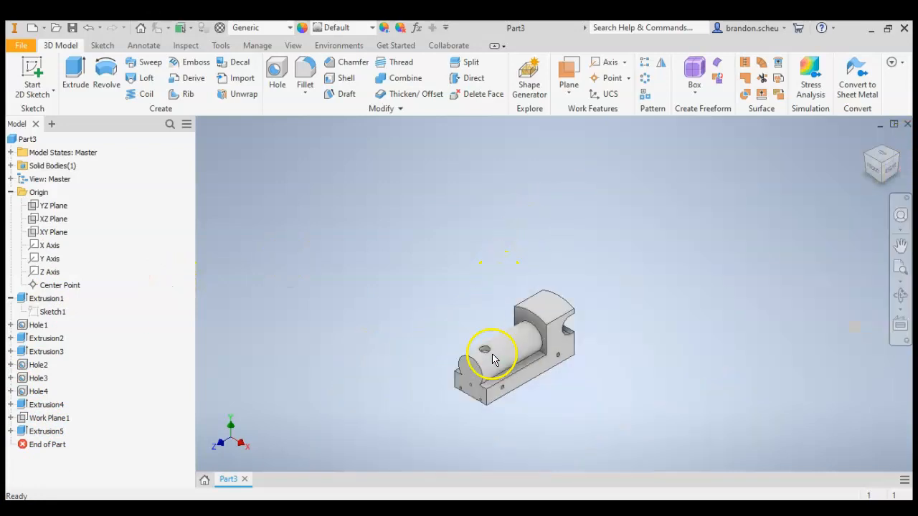
pyautogui.click(891, 173)
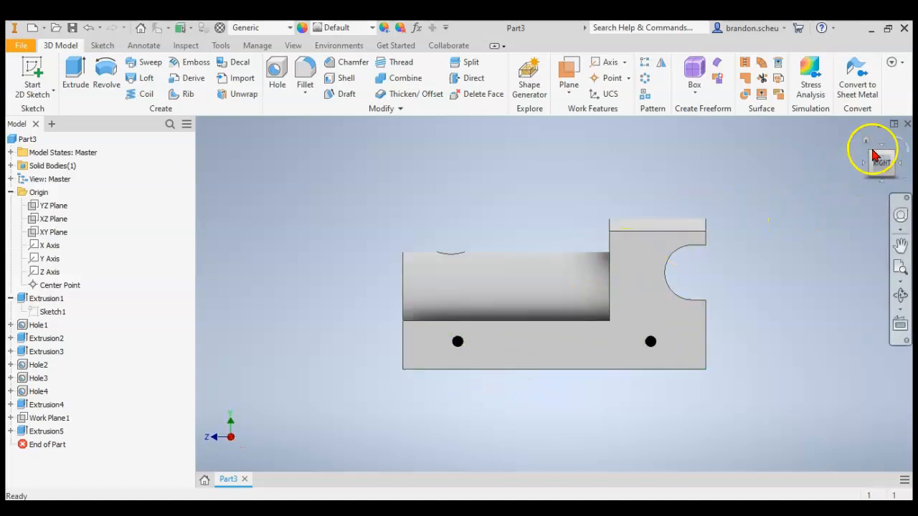
pyautogui.click(872, 155)
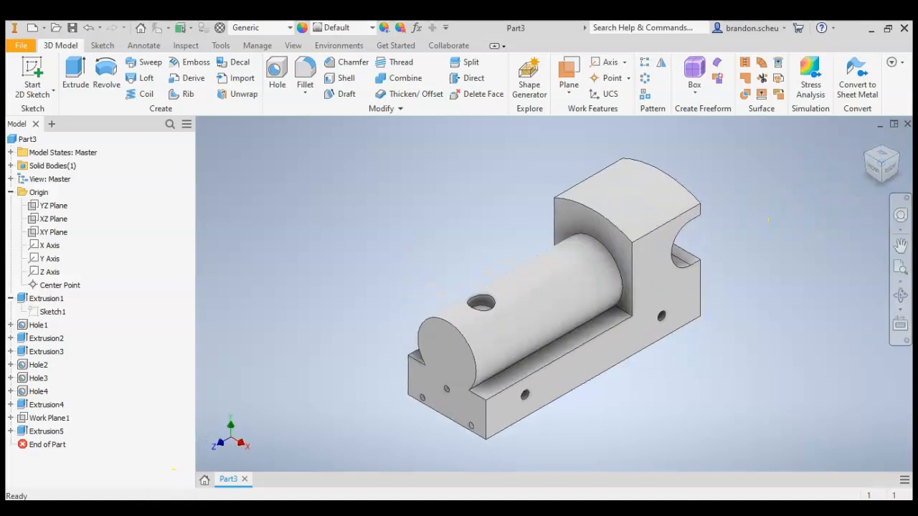
# Switch to the miniature train PDF in Acrobat Reader and check the train body drawing's notes for edge rounding.
pyautogui.hotkey('alt', 'Tab')
pyautogui.scroll(-1, 477, 396)
pyautogui.scroll(-4, 478, 397)
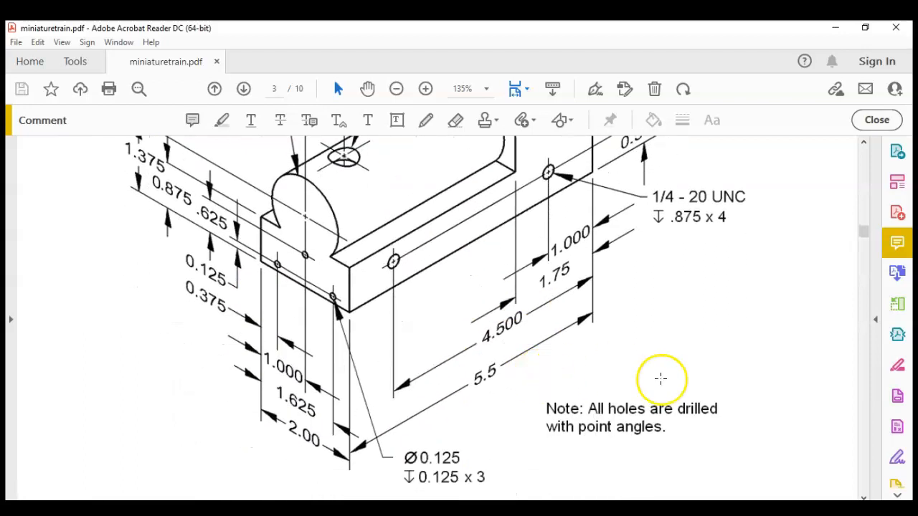
pyautogui.keyDown('ctrl'); pyautogui.scroll(-1, 648, 328); pyautogui.keyUp('ctrl')
pyautogui.scroll(-10, 648, 329)
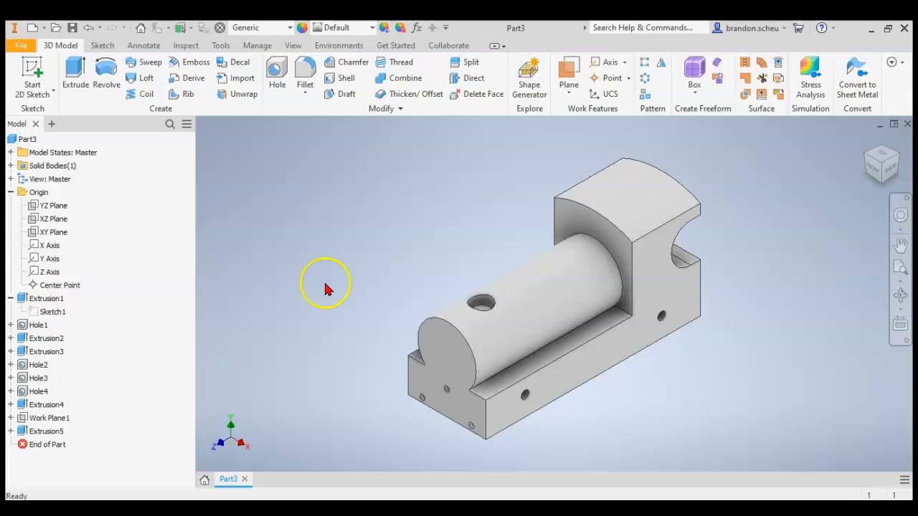
# Set up a .1 in Fillet and add the boiler's front arc, its joint with the near ledge, and the ledge's outer edges.
pyautogui.click(305, 72)
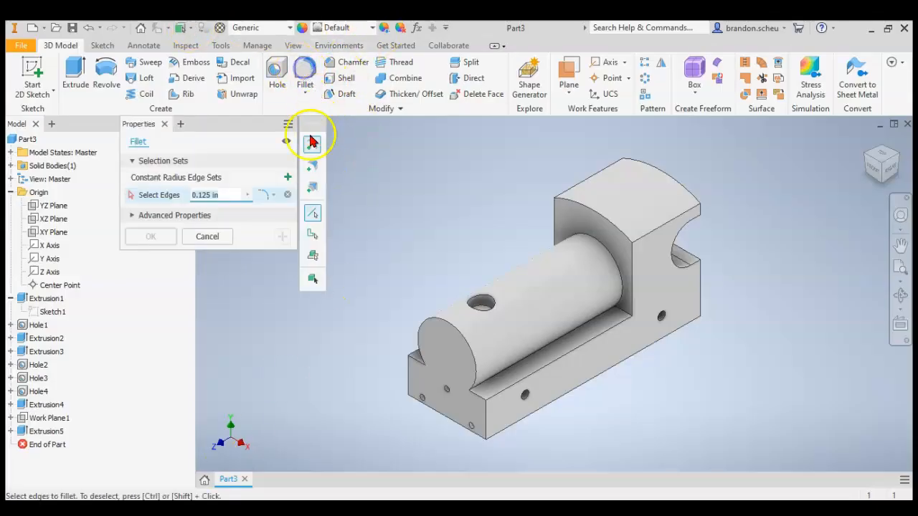
pyautogui.click(228, 194)
pyautogui.write('.1')
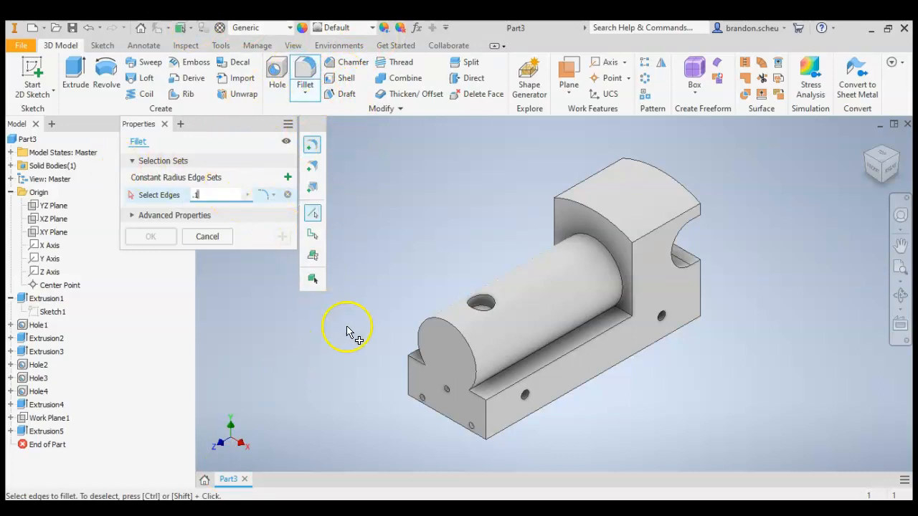
pyautogui.click(475, 381)
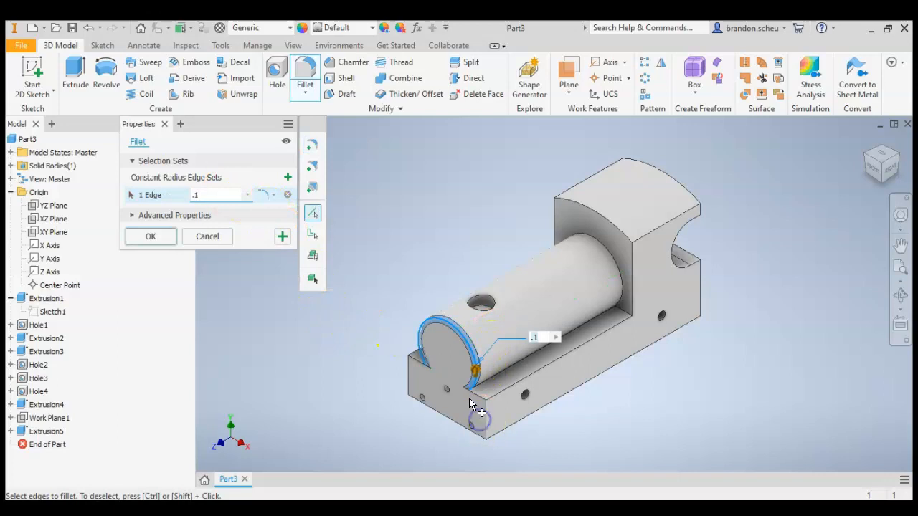
pyautogui.scroll(-3, 471, 401)
pyautogui.click(488, 383)
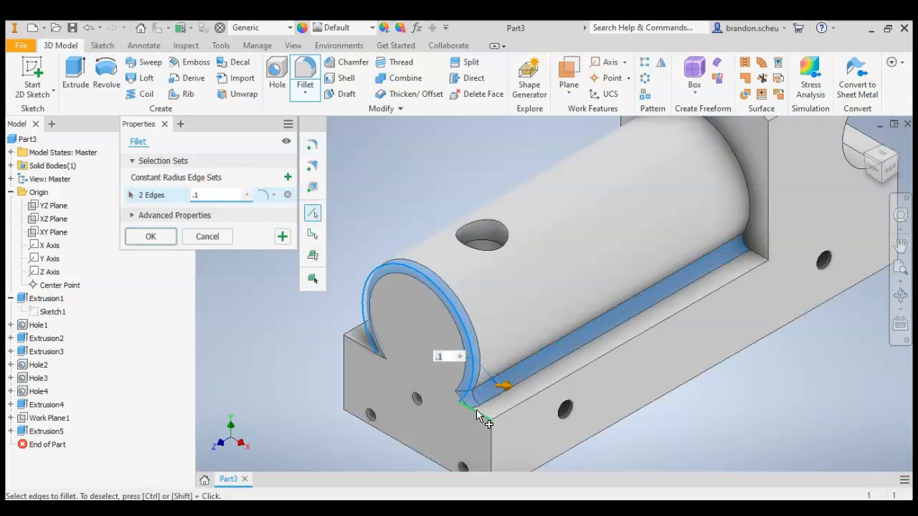
pyautogui.click(506, 416)
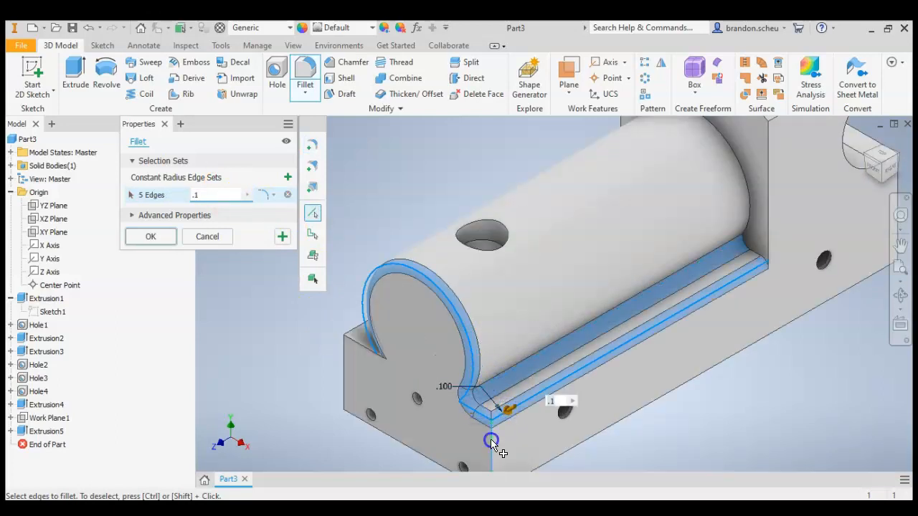
# Add the base's front vertical edges, front bottom edge, far ledge edges and both long bottom edges to the .1 in fillet.
pyautogui.click(491, 442)
pyautogui.click(420, 450)
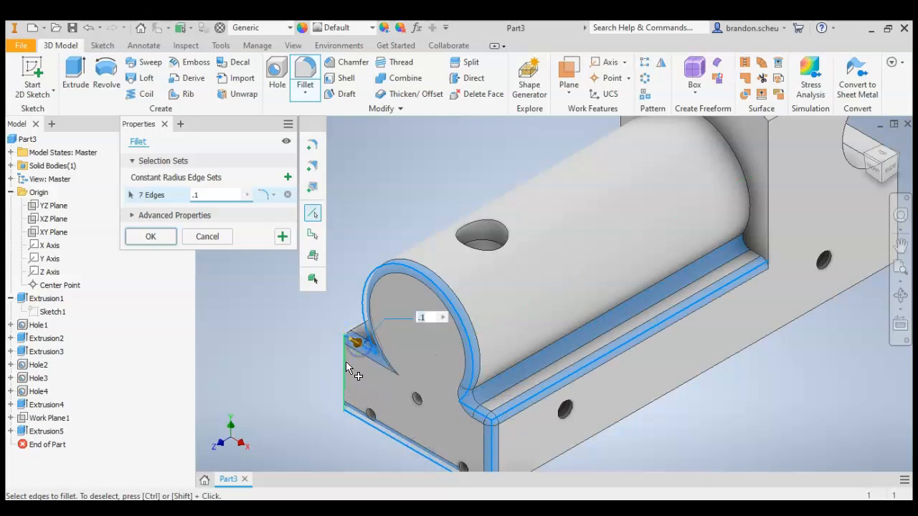
pyautogui.click(345, 362)
pyautogui.click(361, 327)
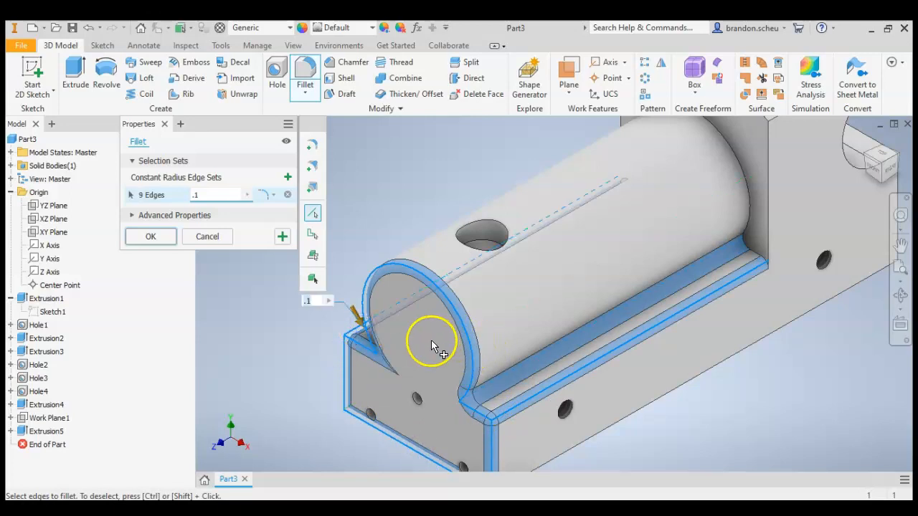
pyautogui.click(410, 373)
pyautogui.click(624, 418)
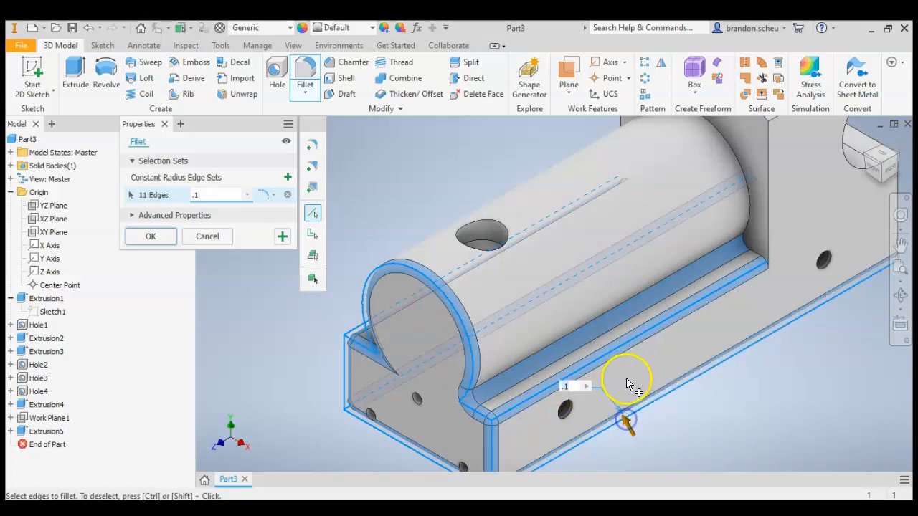
# Add the boiler-to-cab joint, the cab's front roof arc, near front vertical edge and near roof side edge to the fillet.
pyautogui.scroll(-5, 626, 385)
pyautogui.scroll(4, 649, 307)
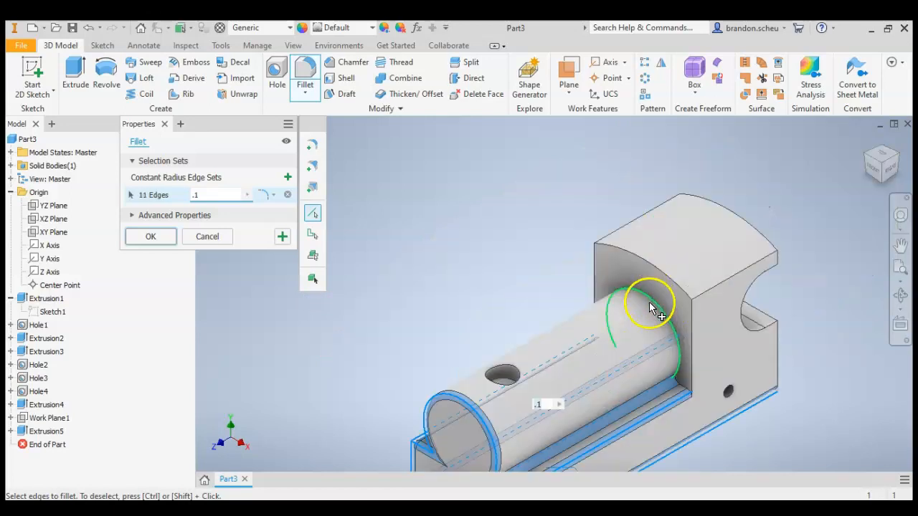
pyautogui.click(649, 307)
pyautogui.click(657, 277)
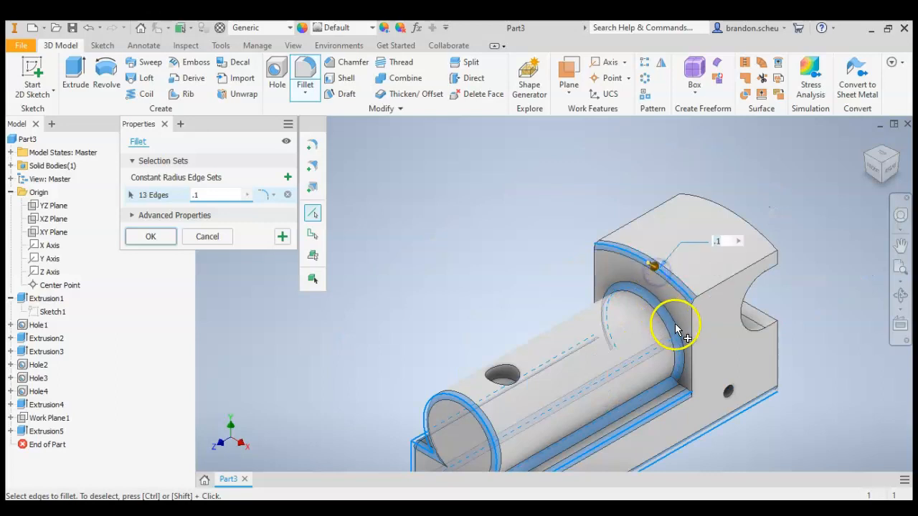
pyautogui.click(692, 331)
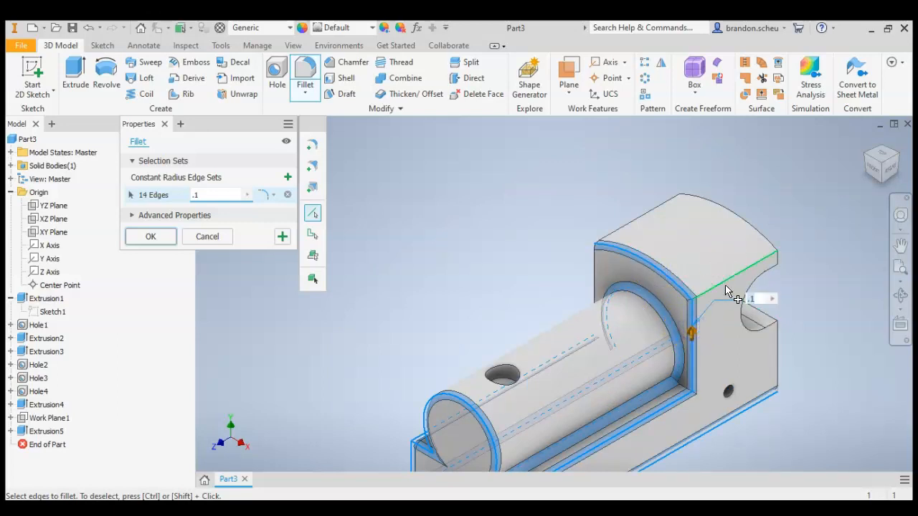
pyautogui.click(725, 285)
# Add the near outline of the rear cab cutout, the base's upper rear edge and the near rear vertical edge to the fillet.
pyautogui.click(750, 326)
pyautogui.scroll(4, 787, 328)
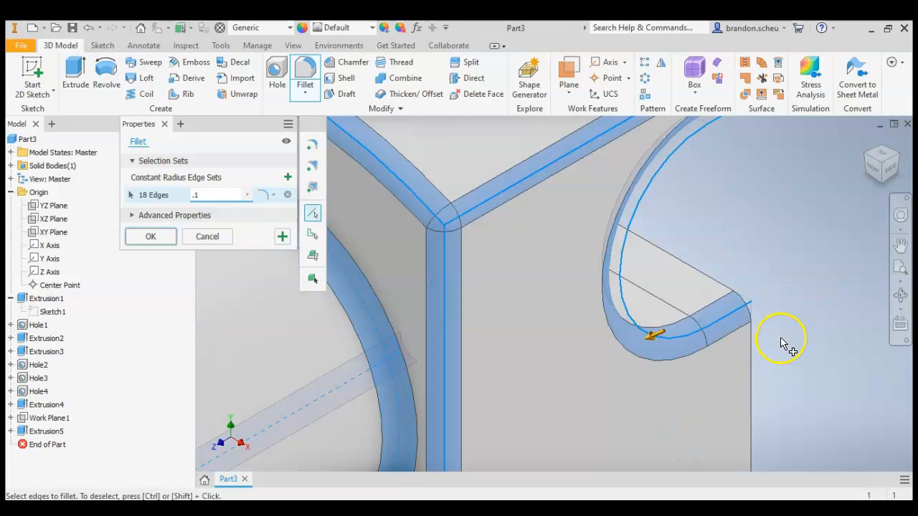
pyautogui.click(720, 285)
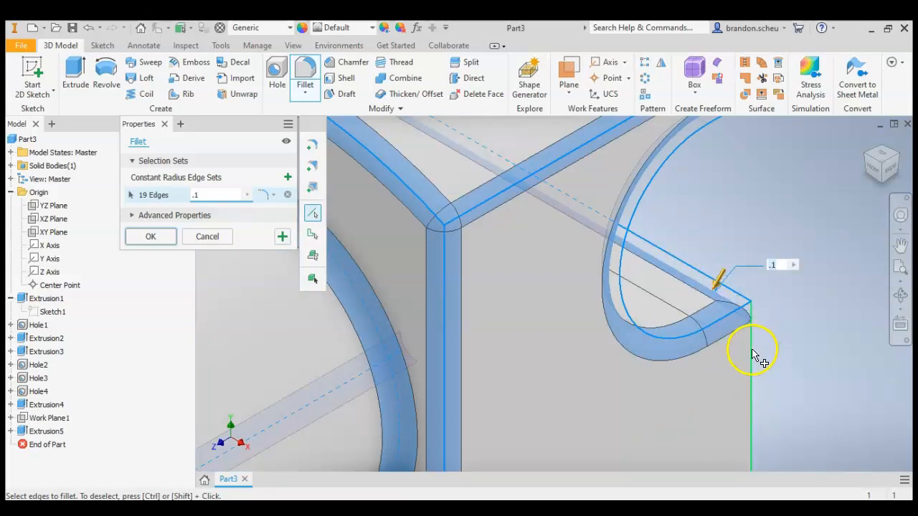
pyautogui.click(753, 356)
pyautogui.scroll(-5, 796, 273)
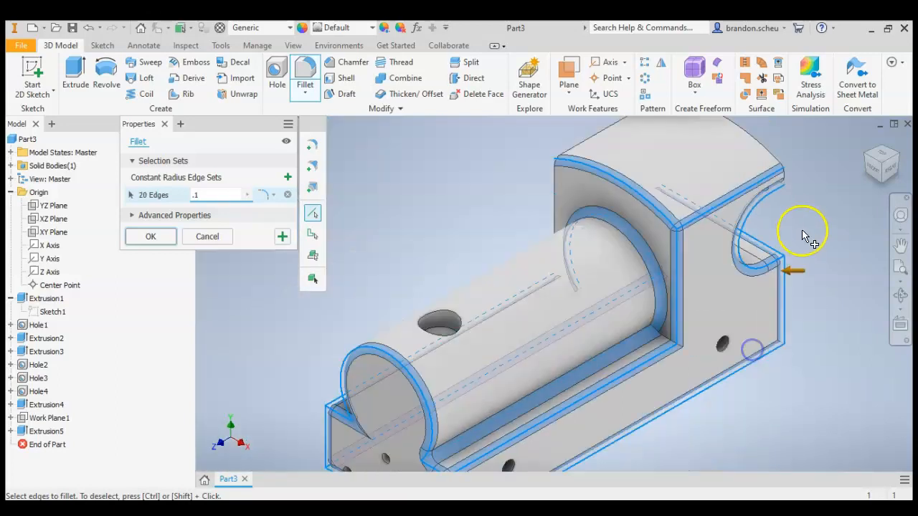
# Add the base's rear bottom edge, the cab roof's rear edges, the far cutout outline and the far rear vertical edge to the fillet.
pyautogui.click(900, 163)
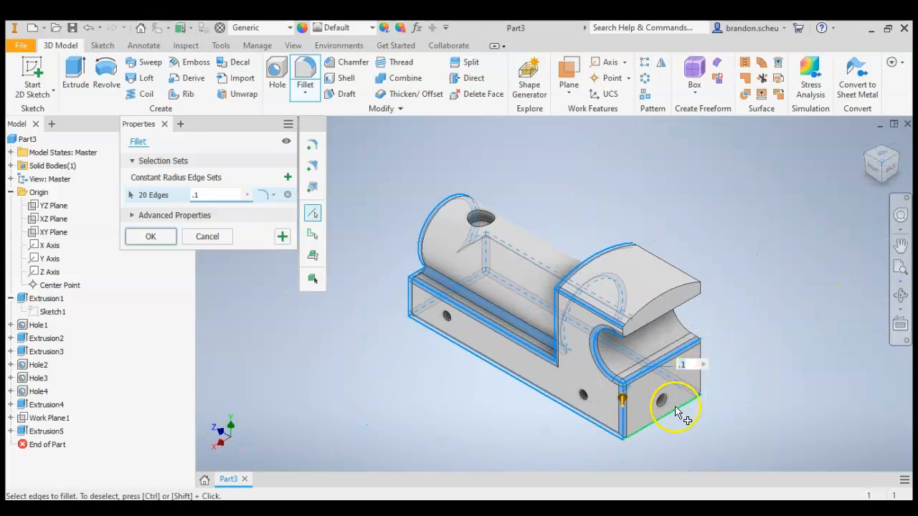
pyautogui.click(676, 409)
pyautogui.click(669, 296)
pyautogui.click(641, 327)
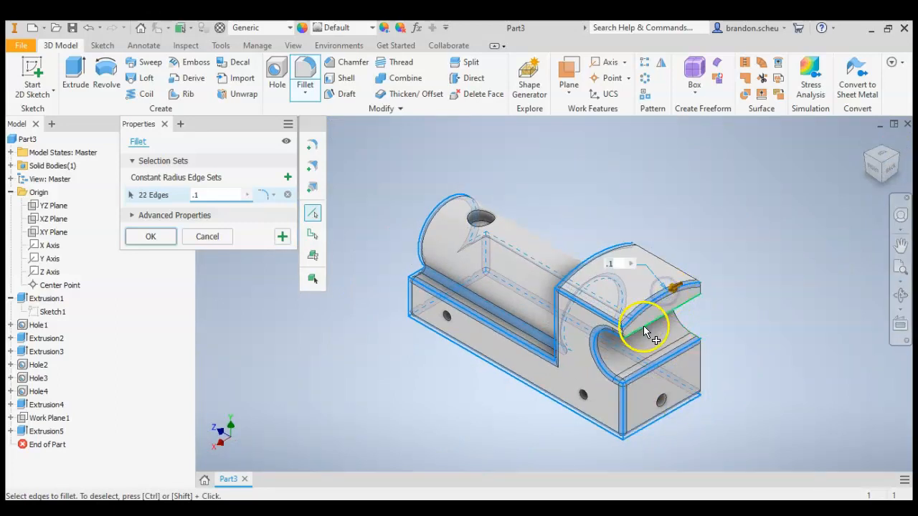
pyautogui.click(690, 330)
pyautogui.click(702, 361)
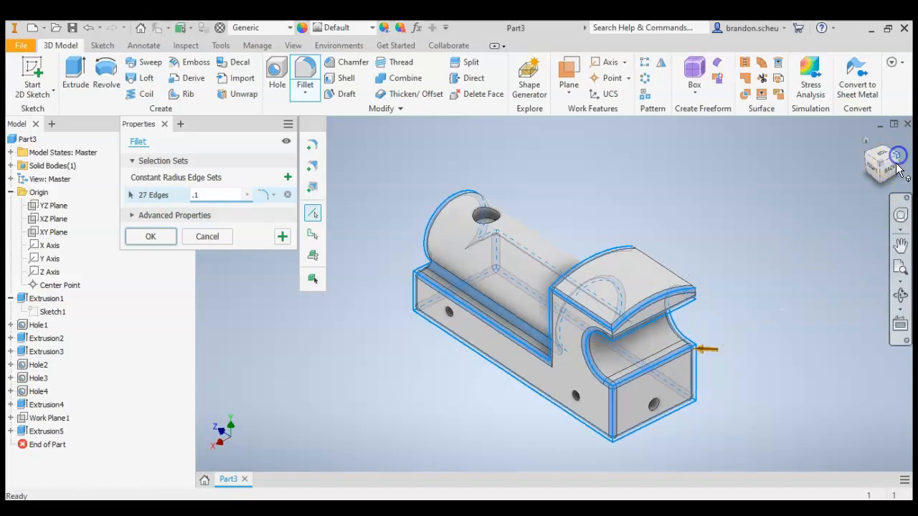
# Add the far side's cab front vertical edge and boiler-to-ledge joint, and create the .1 in fillet.
pyautogui.click(891, 181)
pyautogui.scroll(3, 595, 333)
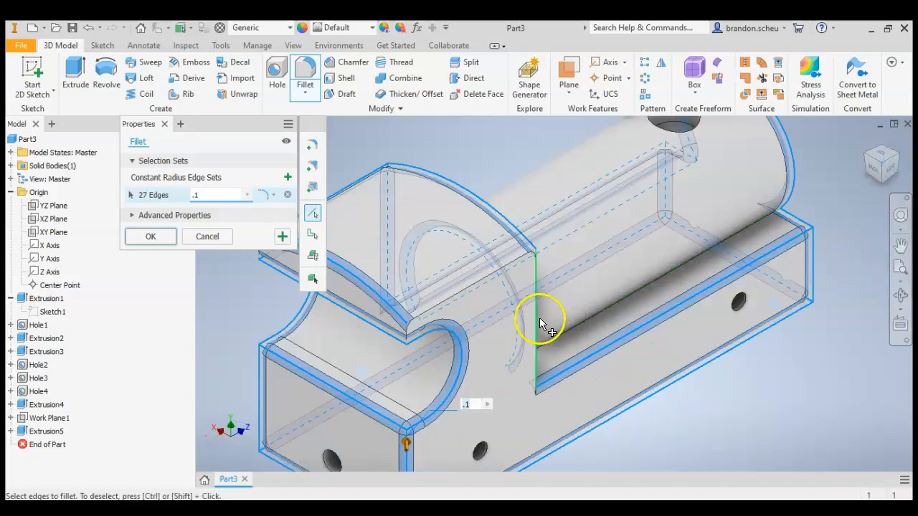
pyautogui.click(536, 320)
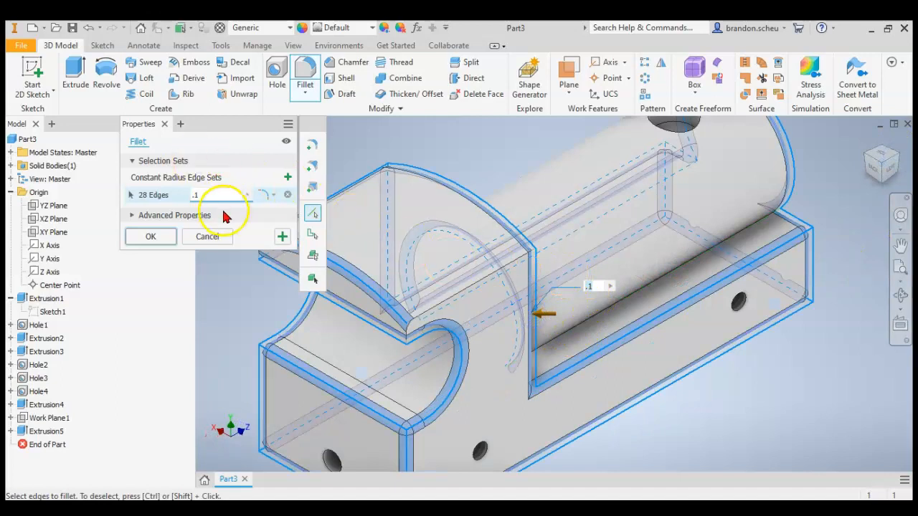
pyautogui.scroll(-3, 645, 243)
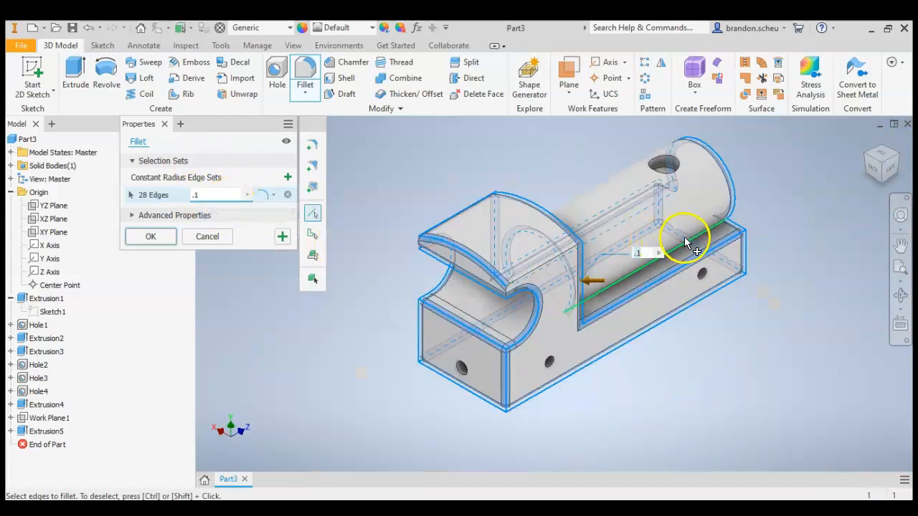
pyautogui.click(682, 243)
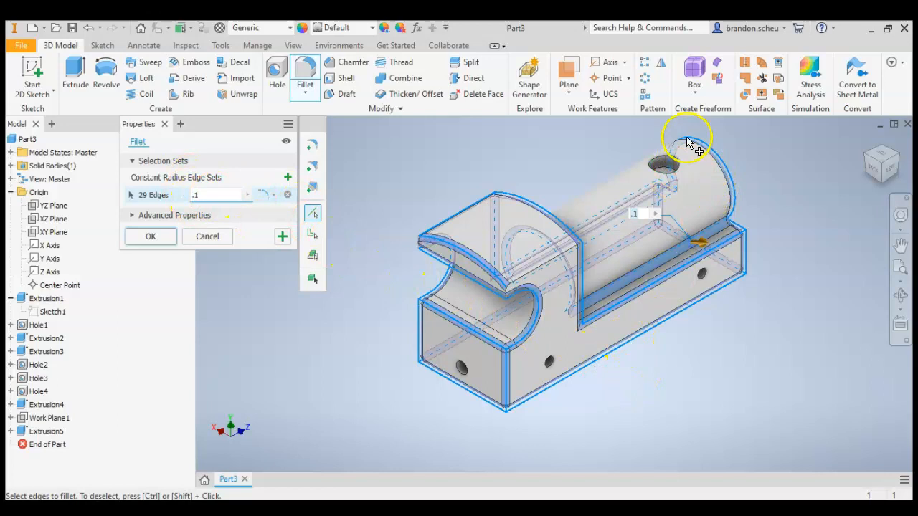
pyautogui.scroll(2, 687, 143)
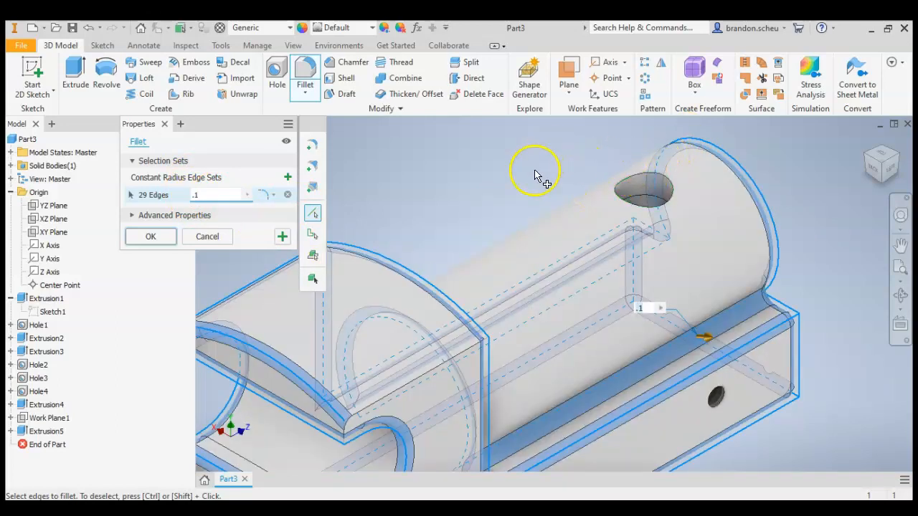
pyautogui.click(151, 238)
pyautogui.scroll(-5, 430, 218)
pyautogui.scroll(3, 594, 298)
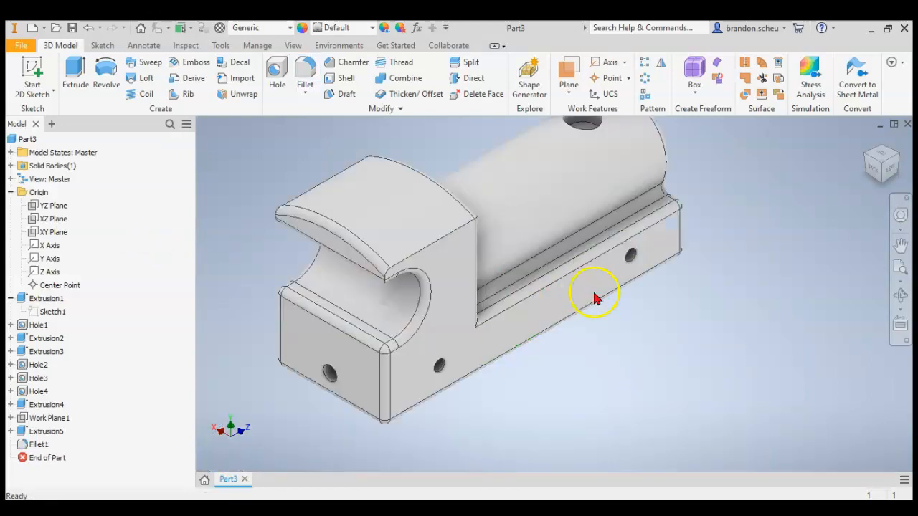
pyautogui.click(880, 159)
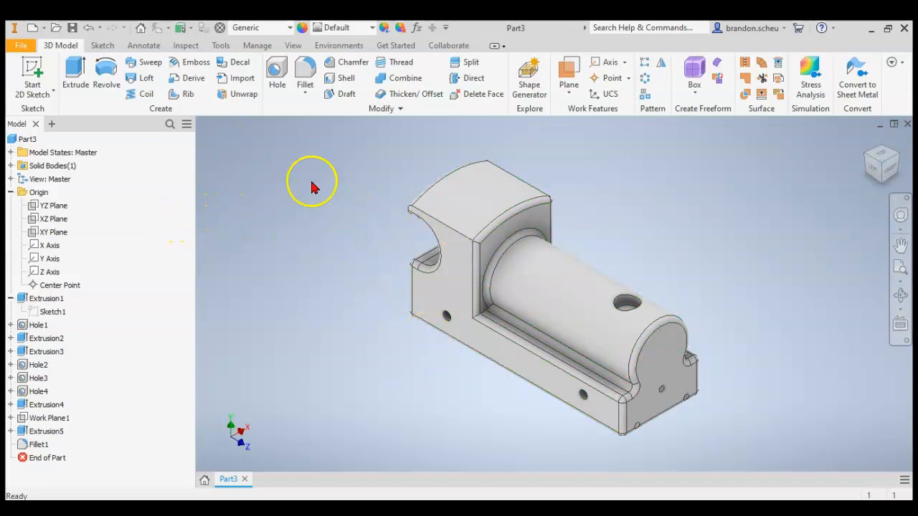
# Switch to the miniature train PDF and look up the train body's material in the Train Parts List.
pyautogui.hotkey('alt', 'Tab')
pyautogui.scroll(14, 409, 310)
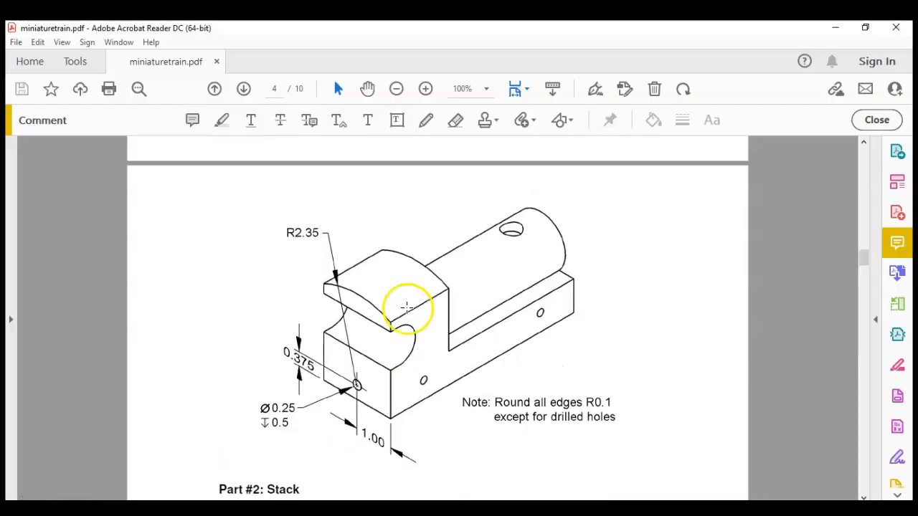
pyautogui.scroll(15, 437, 316)
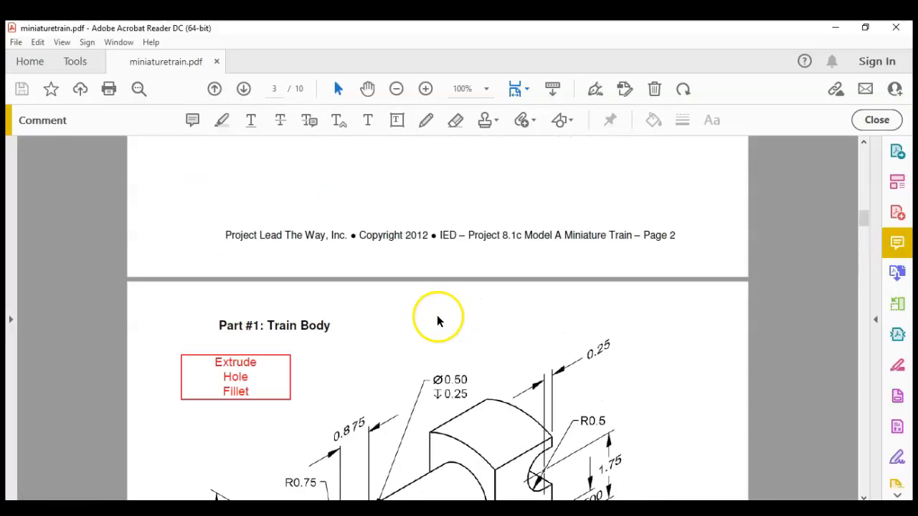
pyautogui.scroll(2, 423, 312)
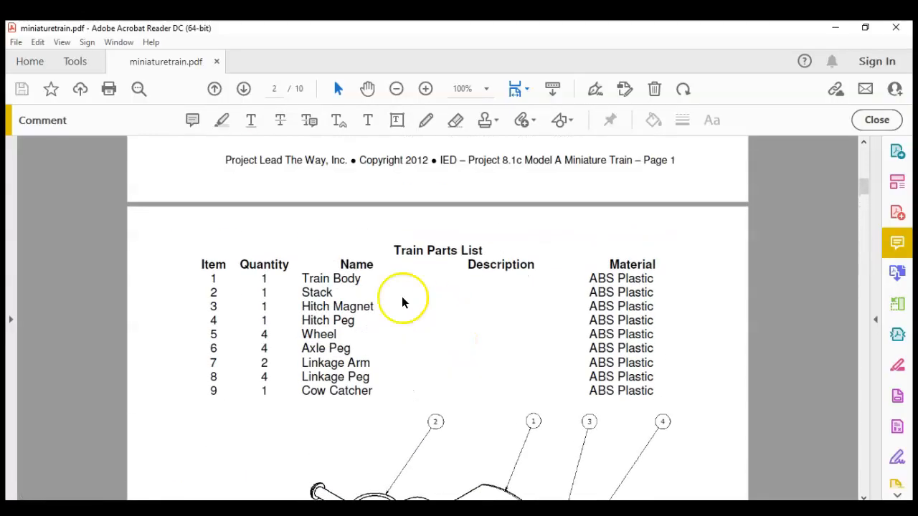
pyautogui.moveTo(589, 276); pyautogui.dragTo(662, 280)
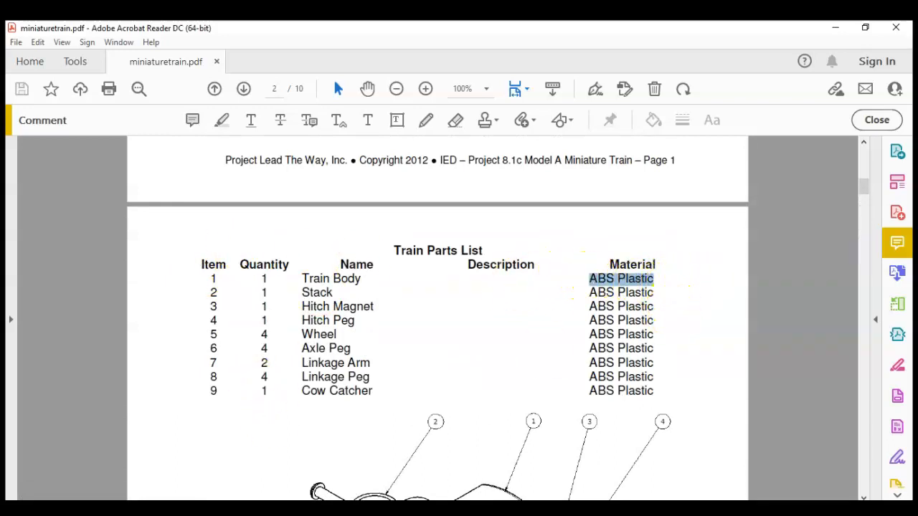
# Switch back to Inventor and assign ABS Plastic from the Inventor Material Library to the train body.
pyautogui.click(287, 508)
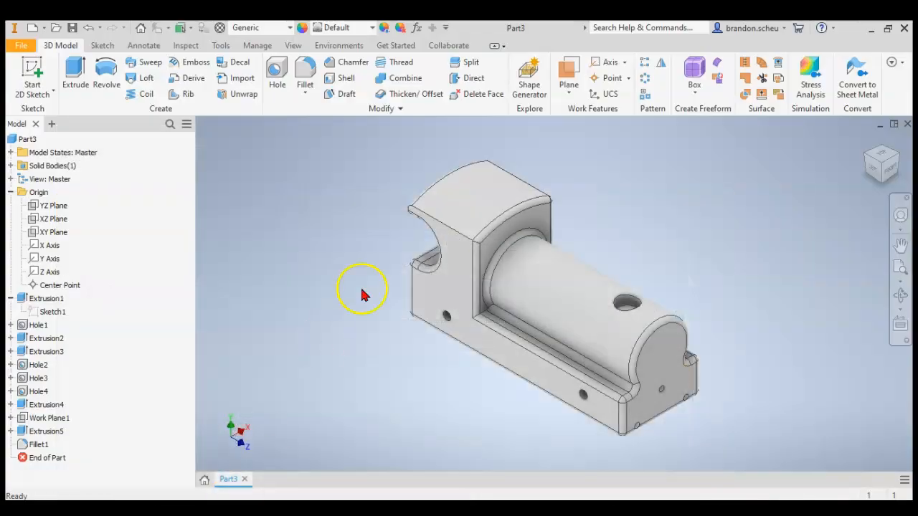
pyautogui.click(251, 28)
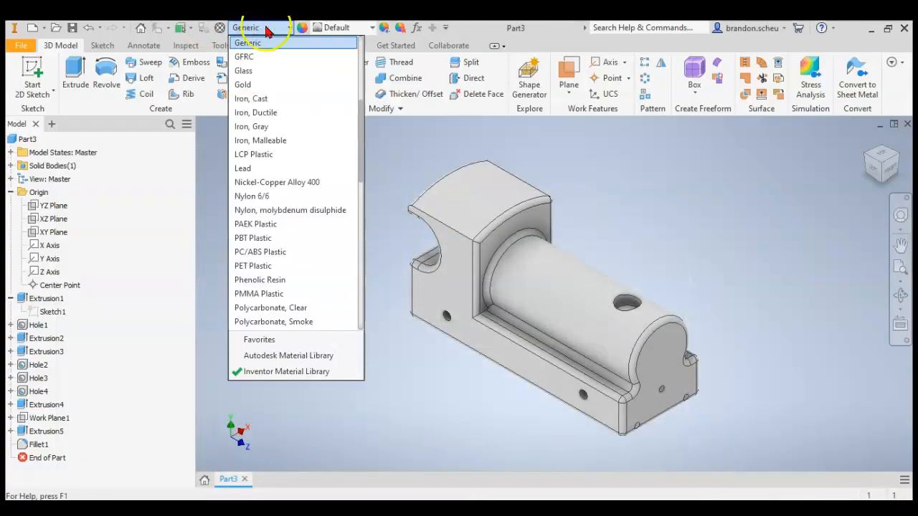
pyautogui.scroll(5, 259, 45)
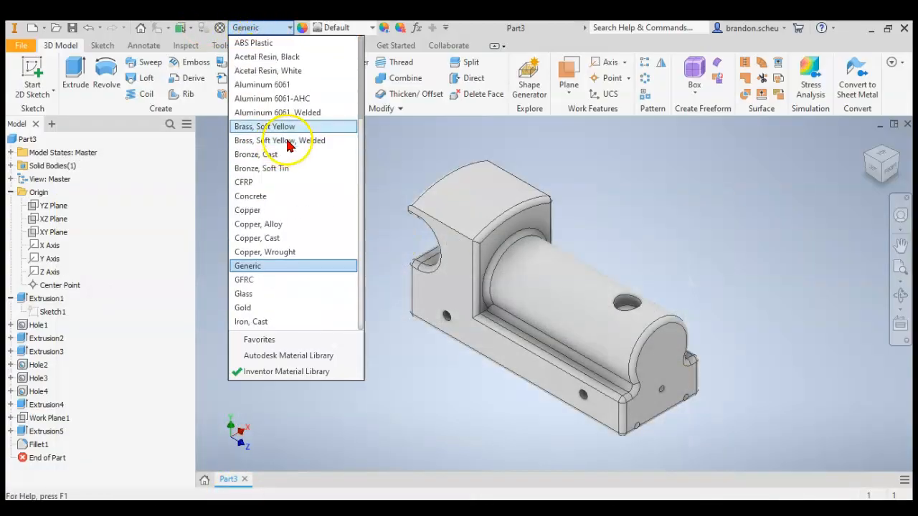
pyautogui.click(255, 45)
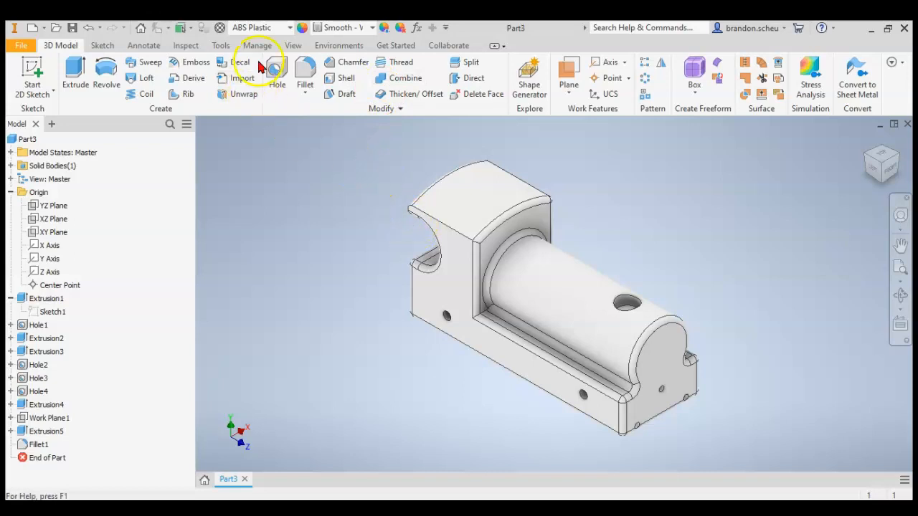
# Change the train body's material back to Generic.
pyautogui.click(265, 29)
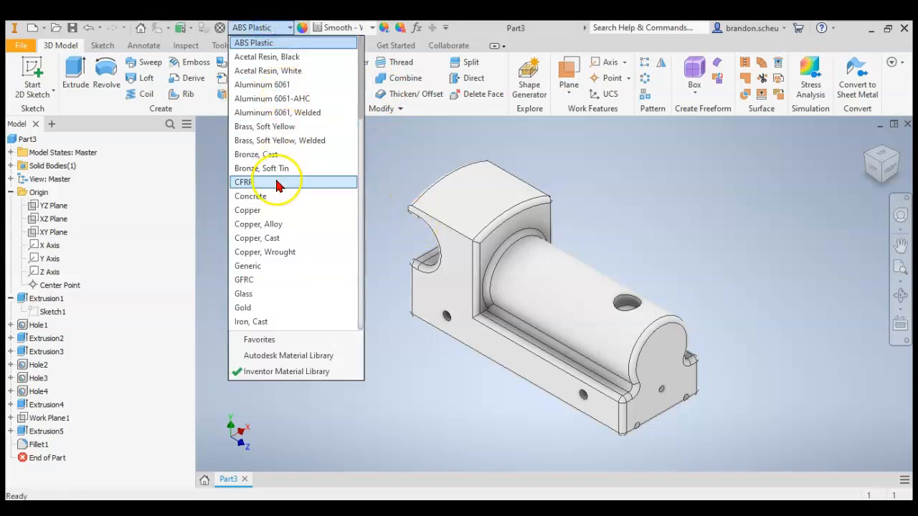
pyautogui.scroll(-2, 280, 201)
pyautogui.scroll(2, 282, 201)
pyautogui.scroll(-2, 284, 205)
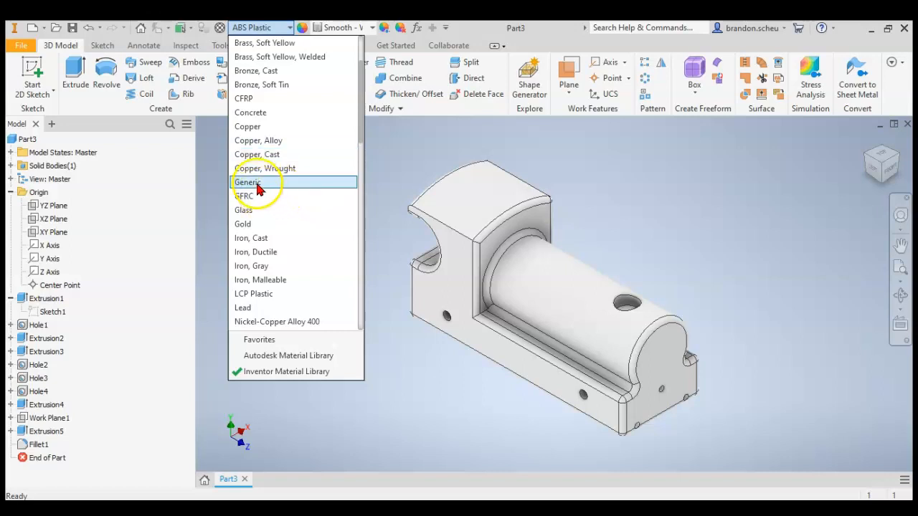
pyautogui.click(248, 183)
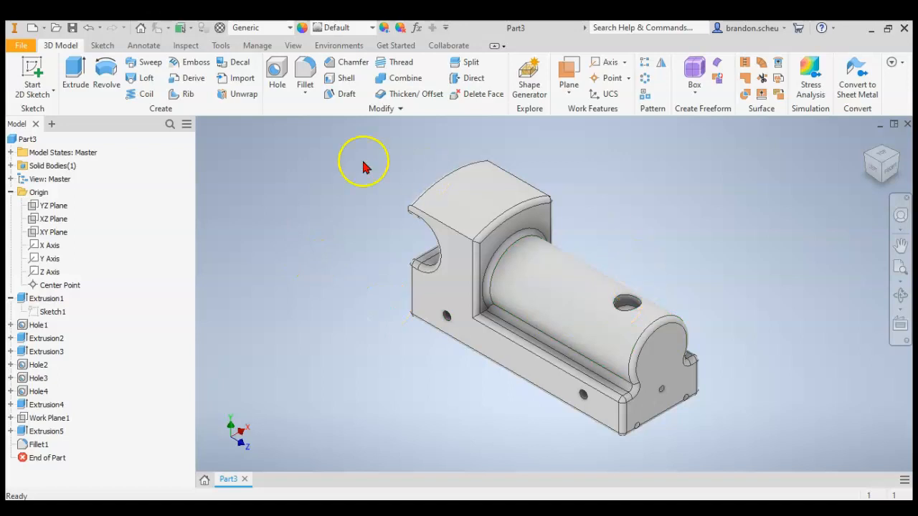
# Reassign ABS Plastic as the train body's material.
pyautogui.click(242, 30)
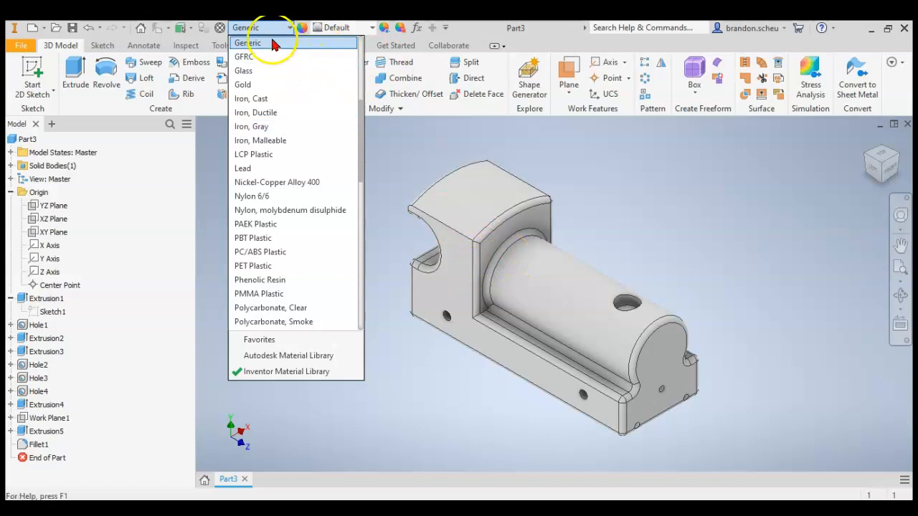
pyautogui.scroll(5, 347, 107)
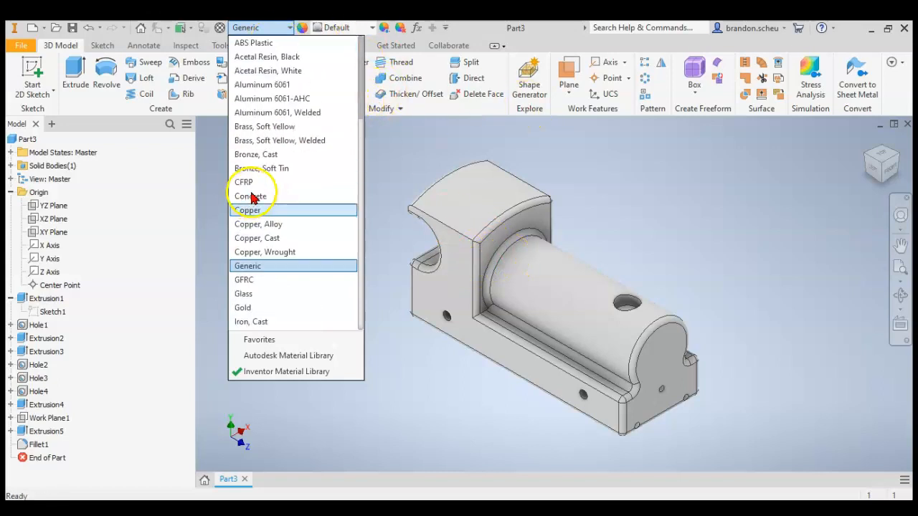
pyautogui.click(272, 46)
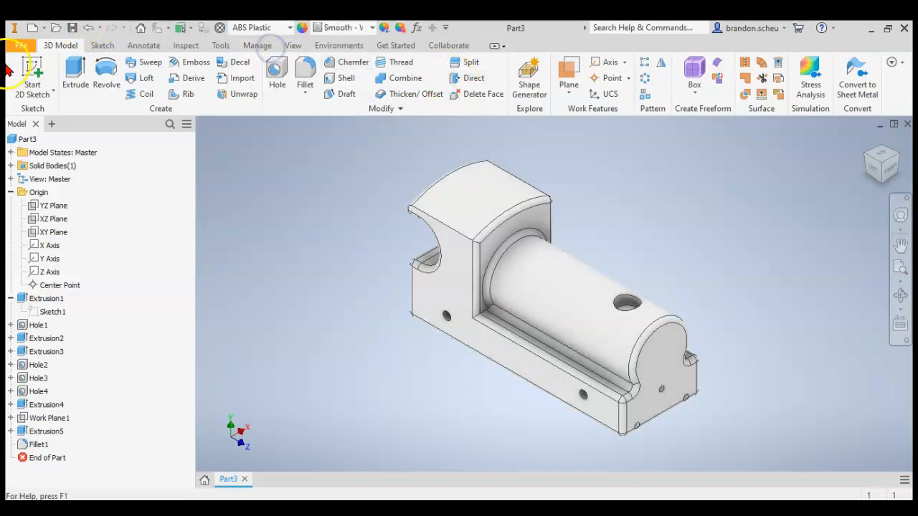
# Open the part's iProperties and update its physical properties to examine mass, area, volume and center of gravity.
pyautogui.click(20, 48)
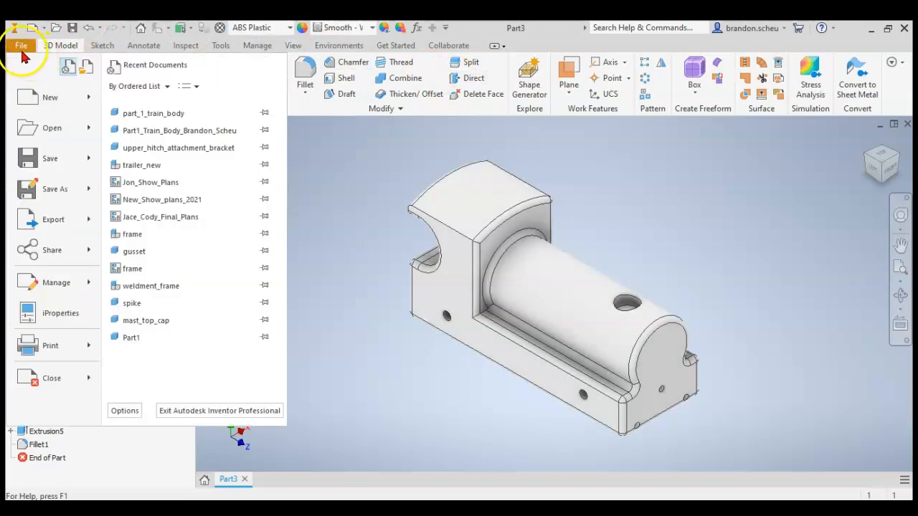
pyautogui.click(59, 313)
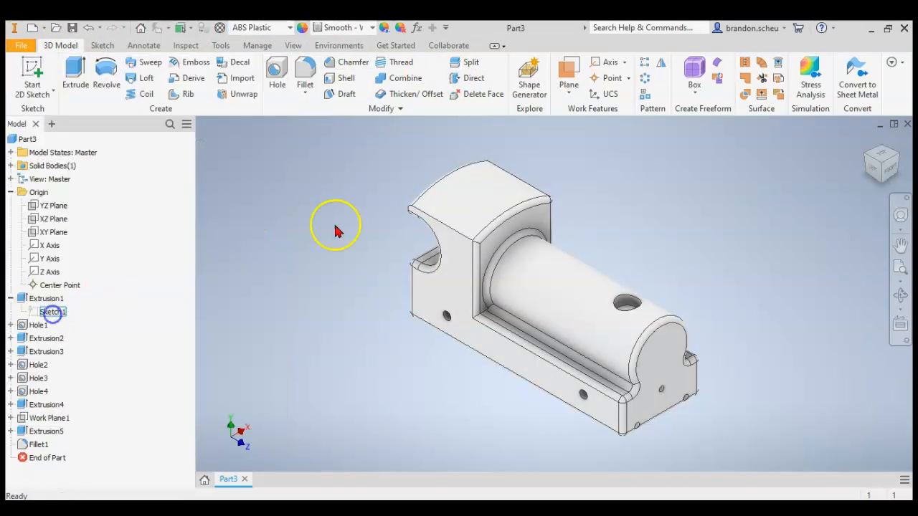
pyautogui.click(524, 79)
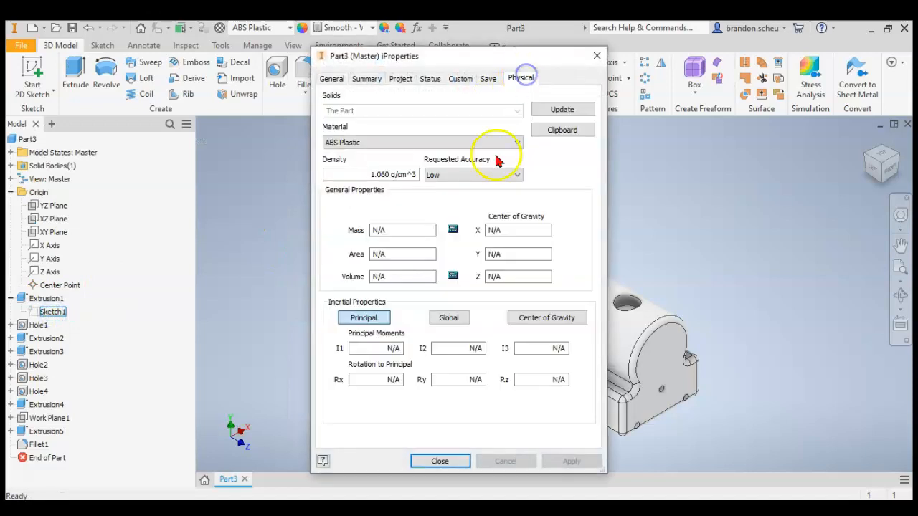
pyautogui.click(562, 109)
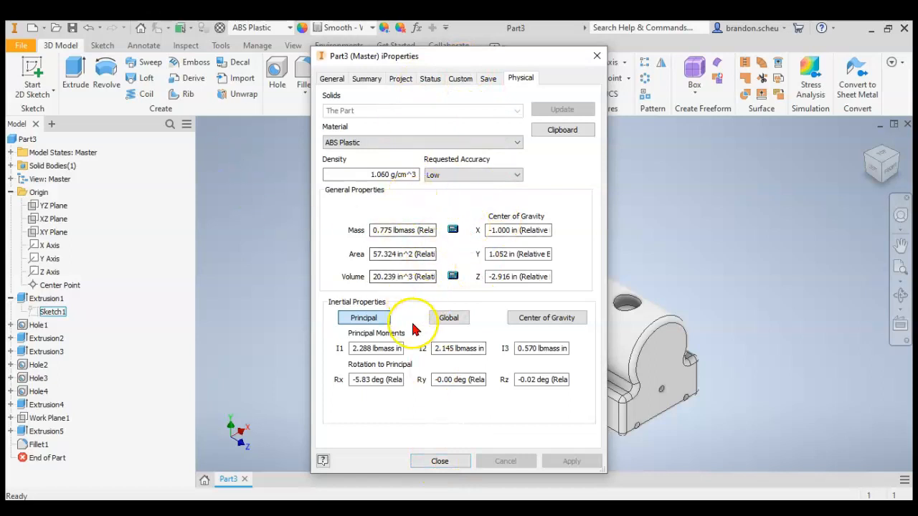
# Try Steel, Mild as the material in the physical iProperties to compare the part's mass.
pyautogui.click(396, 144)
pyautogui.scroll(-6, 389, 277)
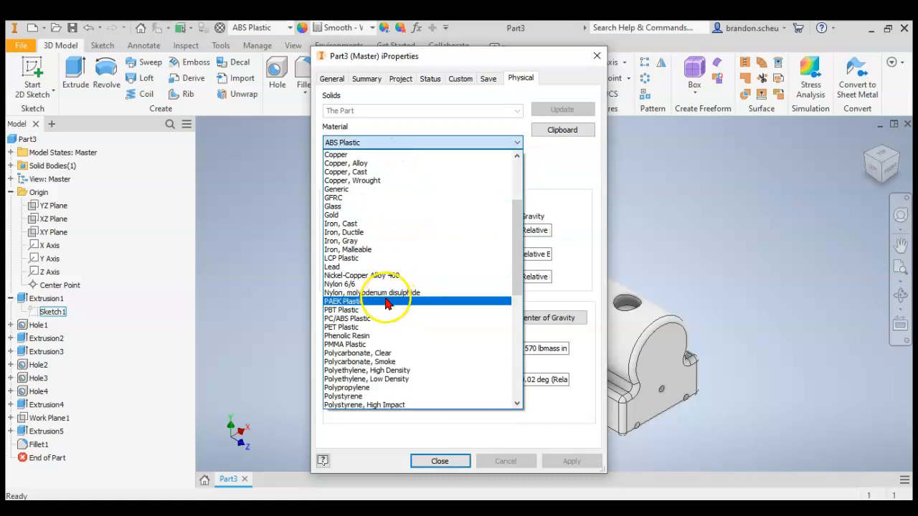
pyautogui.scroll(-4, 394, 337)
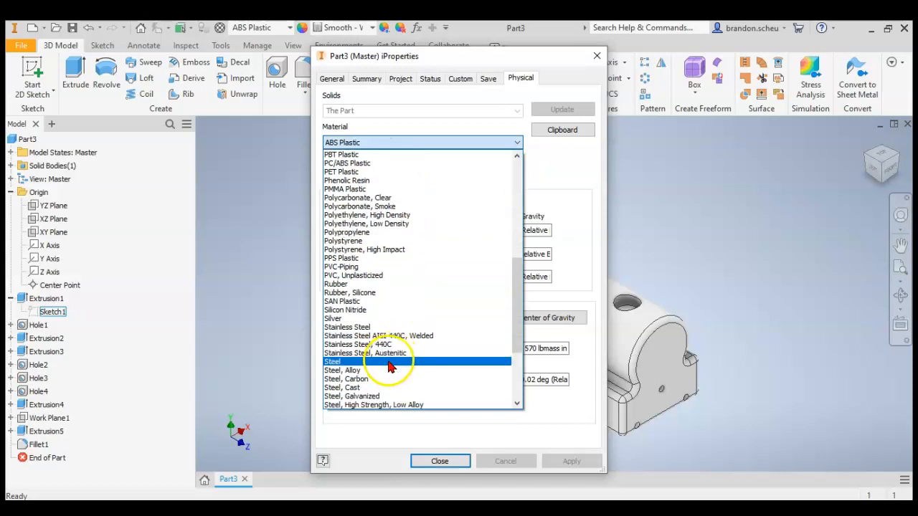
pyautogui.scroll(-1, 364, 383)
pyautogui.click(358, 385)
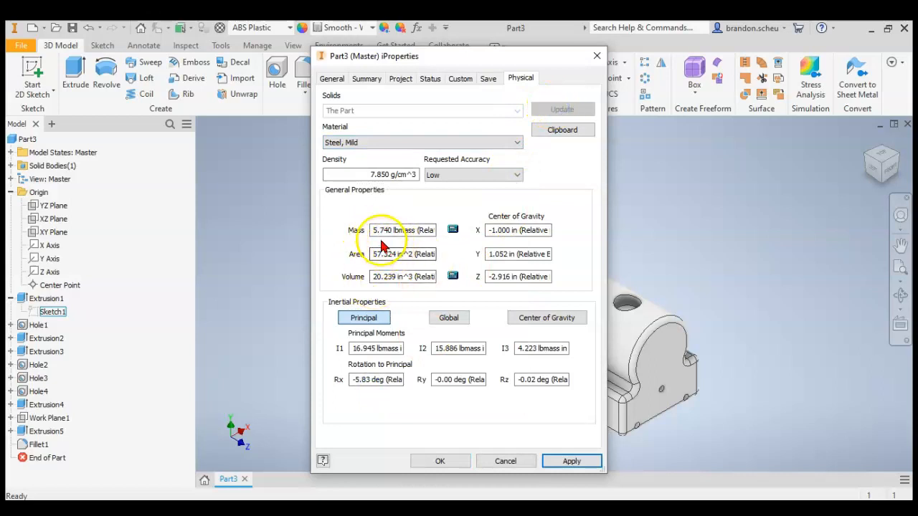
# Set the iProperties material to ABS Plastic and accept the properties.
pyautogui.click(387, 141)
pyautogui.scroll(12, 431, 191)
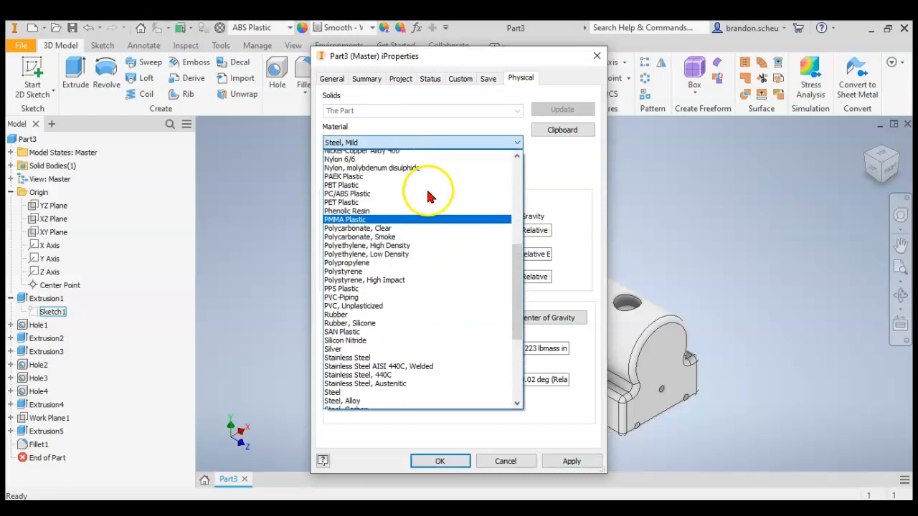
pyautogui.scroll(3, 423, 188)
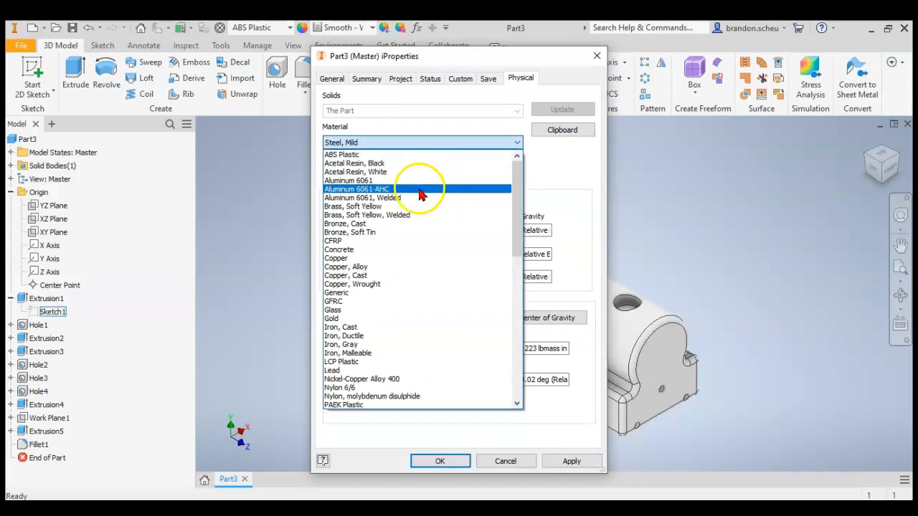
pyautogui.click(364, 158)
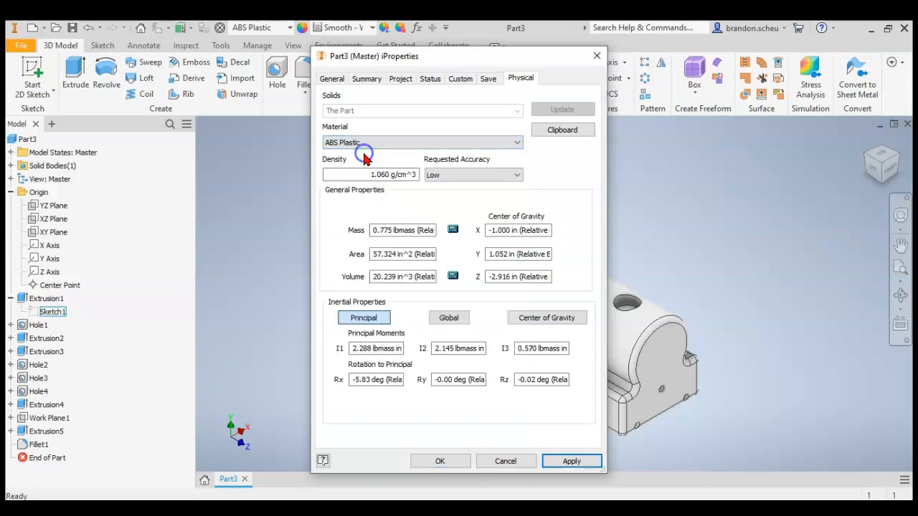
pyautogui.click(437, 461)
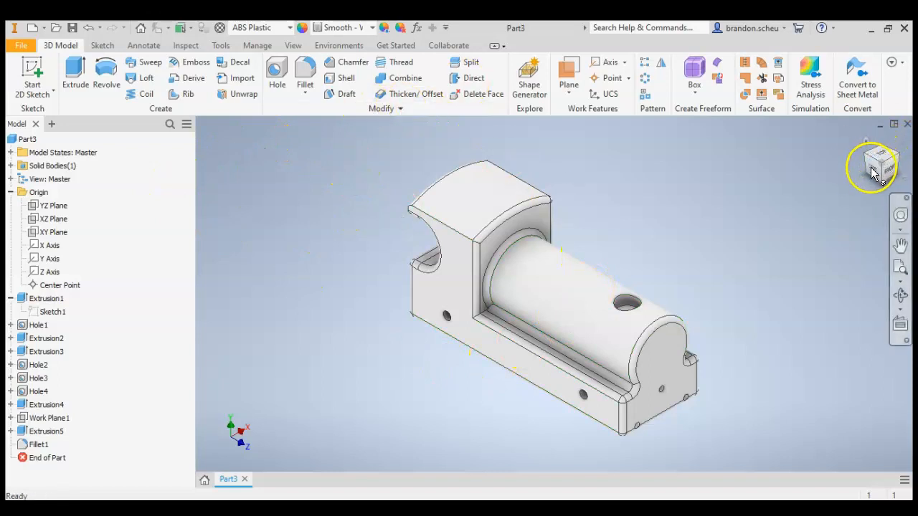
# Start saving the part under a new name and choose drive E:, Autodesk Inventor for Beginners Workshop, Mini Train Inventor Files as its folder.
pyautogui.click(19, 47)
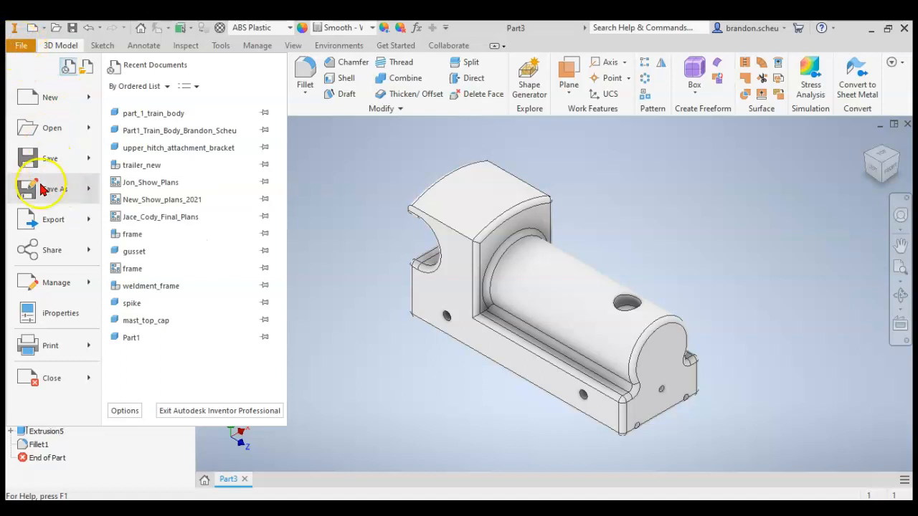
pyautogui.click(57, 188)
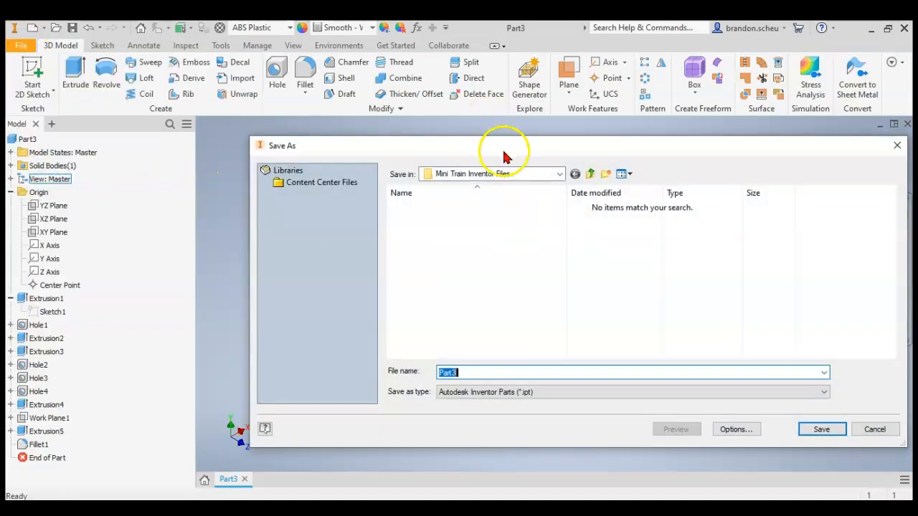
pyautogui.click(491, 175)
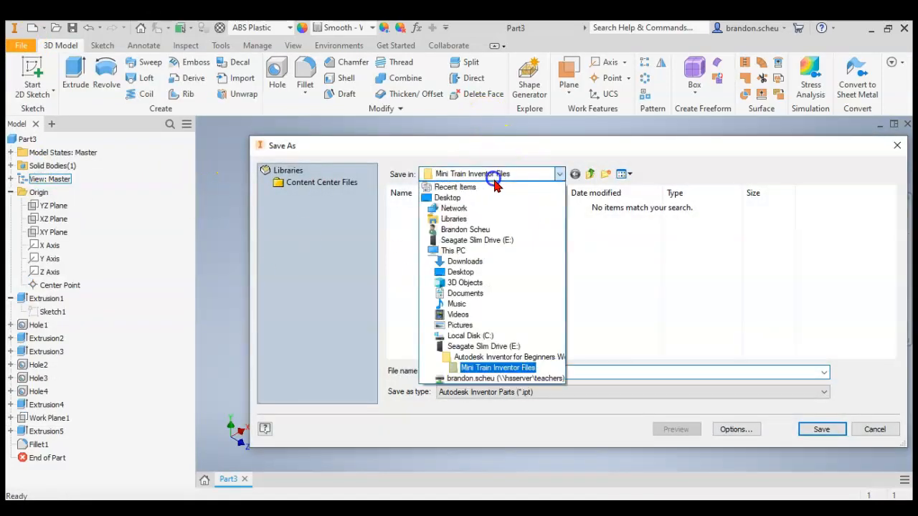
pyautogui.click(482, 347)
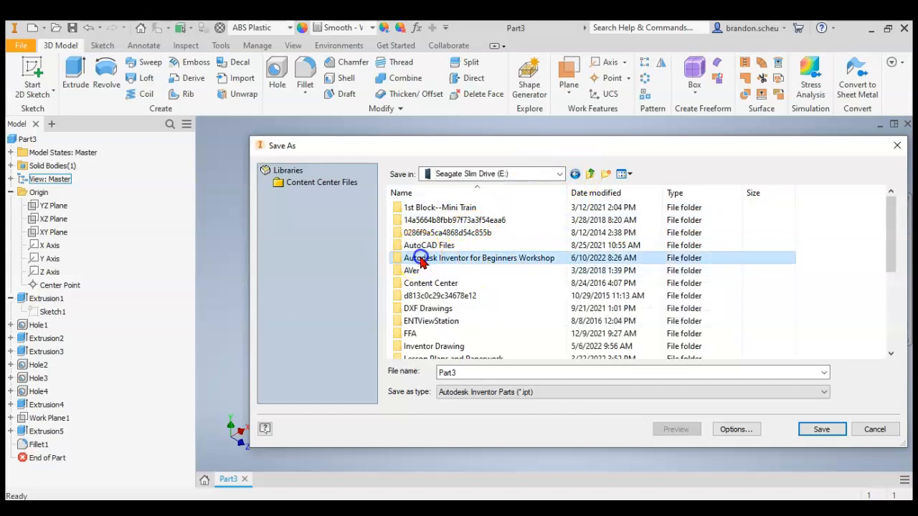
pyautogui.doubleClick(523, 255)
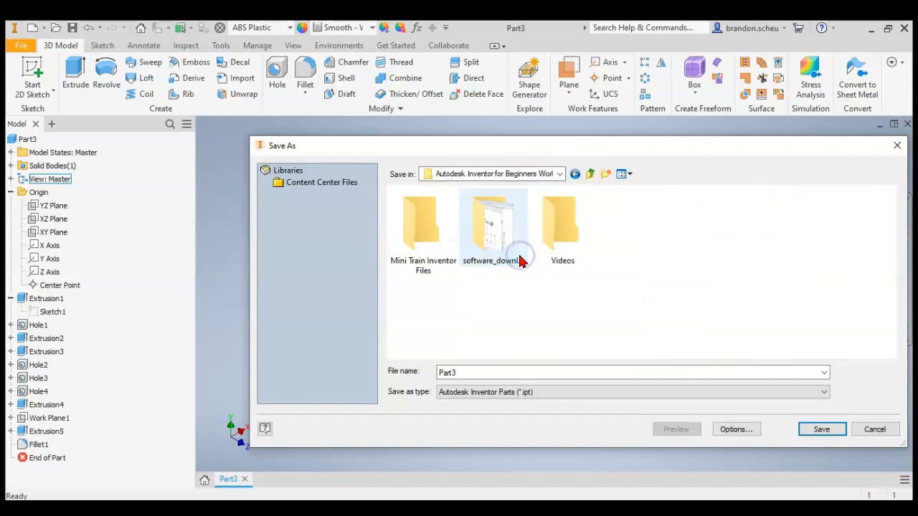
pyautogui.doubleClick(408, 237)
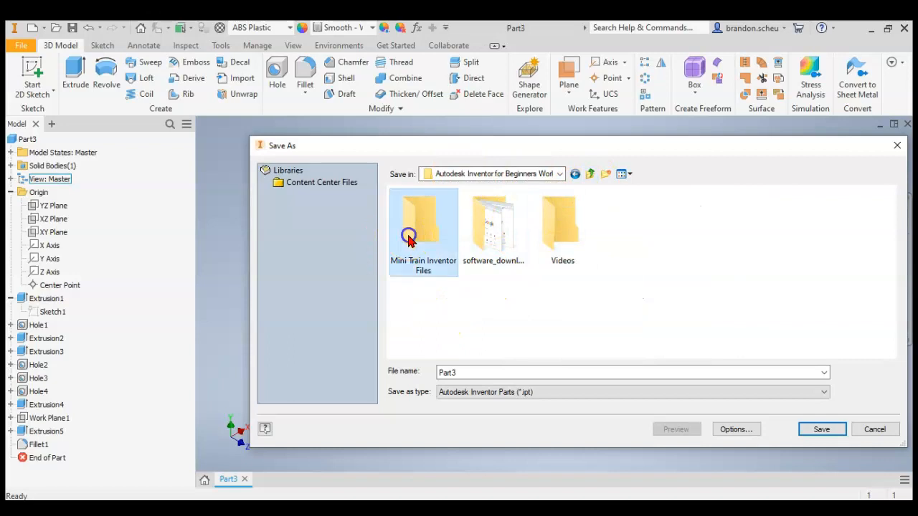
# Name the file Part1_ followed by the author's full name and save it as an Inventor part.
pyautogui.doubleClick(472, 372)
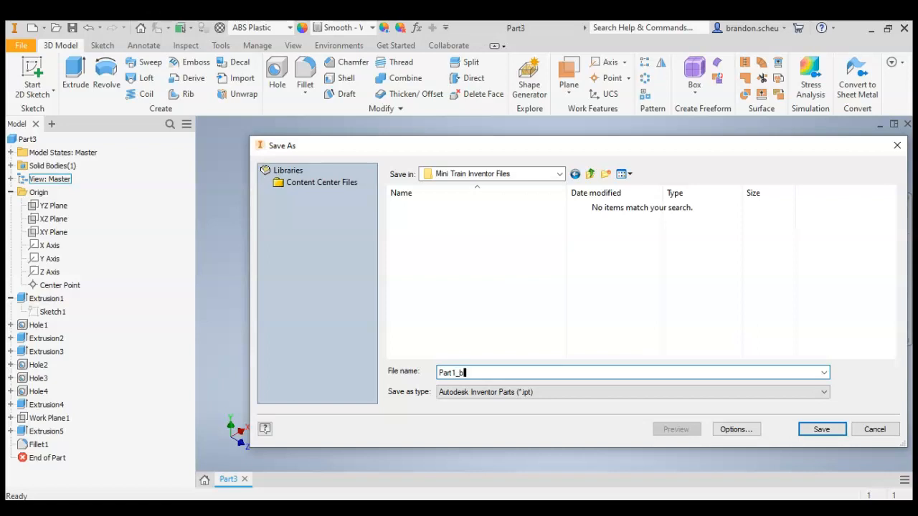
pyautogui.write('scheu')
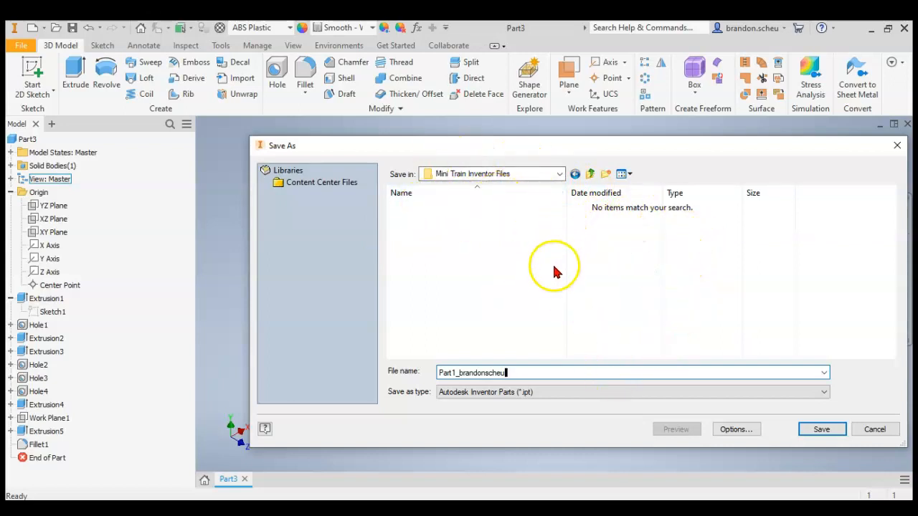
pyautogui.click(804, 429)
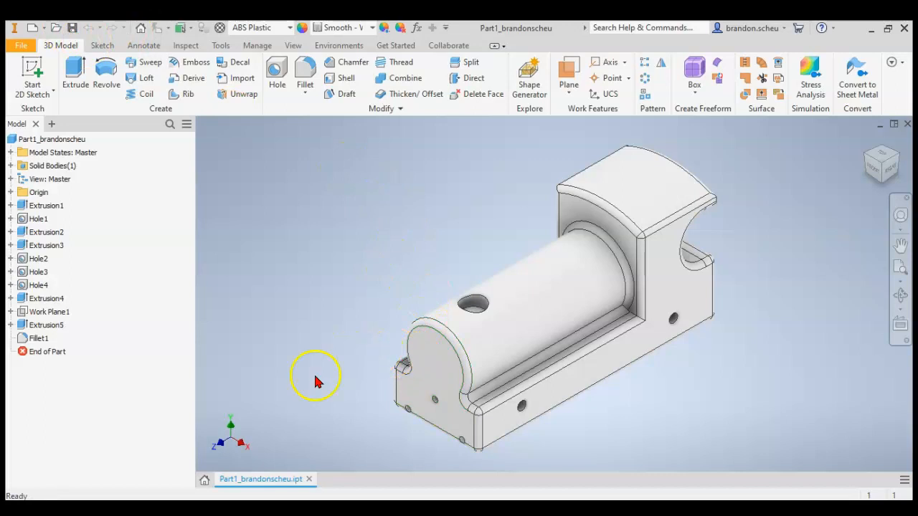
pyautogui.scroll(-3, 298, 391)
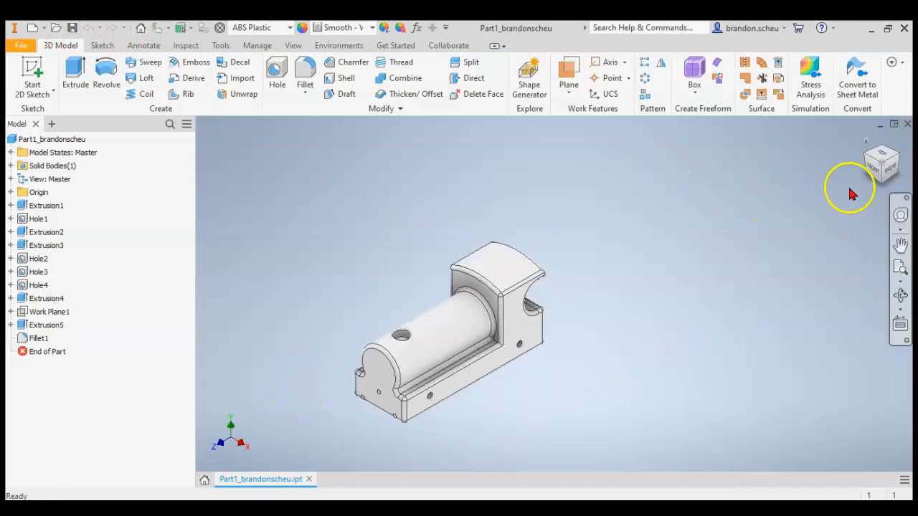
pyautogui.click(894, 170)
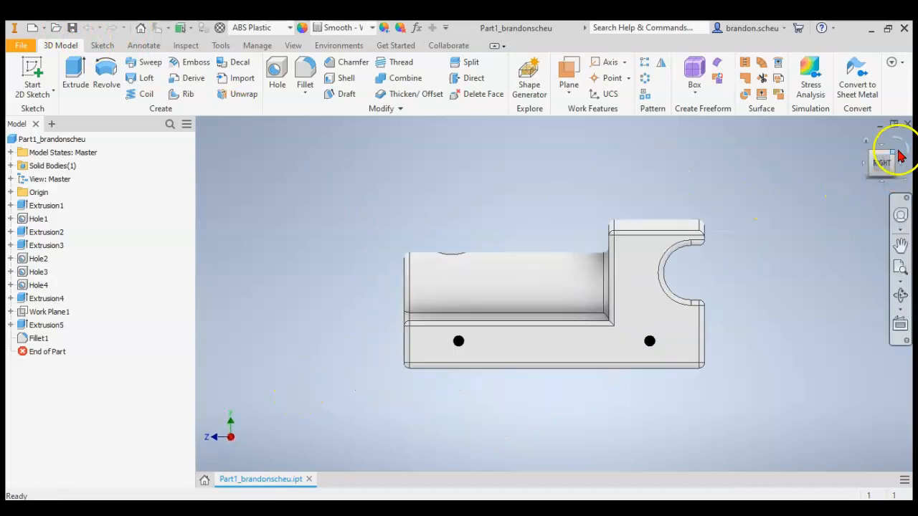
pyautogui.click(892, 155)
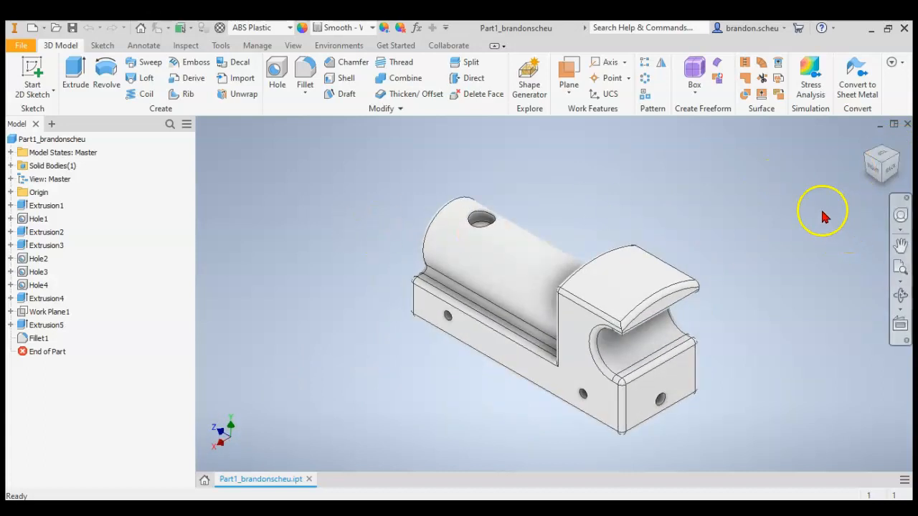